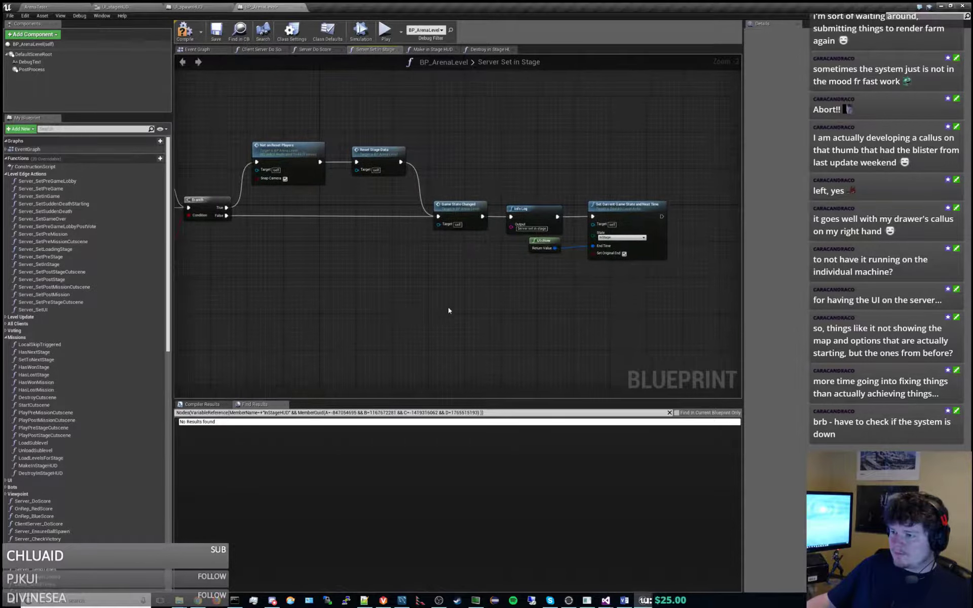
Step: Paste the Make in Stage HUD call and connect it after Set Current Game State and Next Time in Server Set in Stage
key("ctrl+v")
left_click_drag(304, 286, 519, 205)
right_click_drag(452, 148, 403, 198)
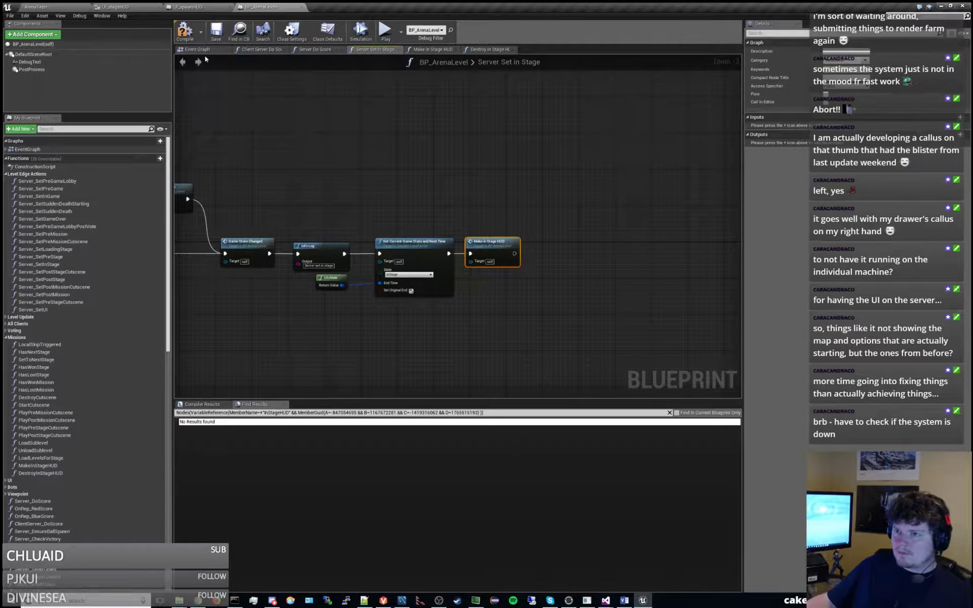
Step: Open the UpdateInStage function and follow its won and lost branches to their Return Nodes
left_click(5, 317)
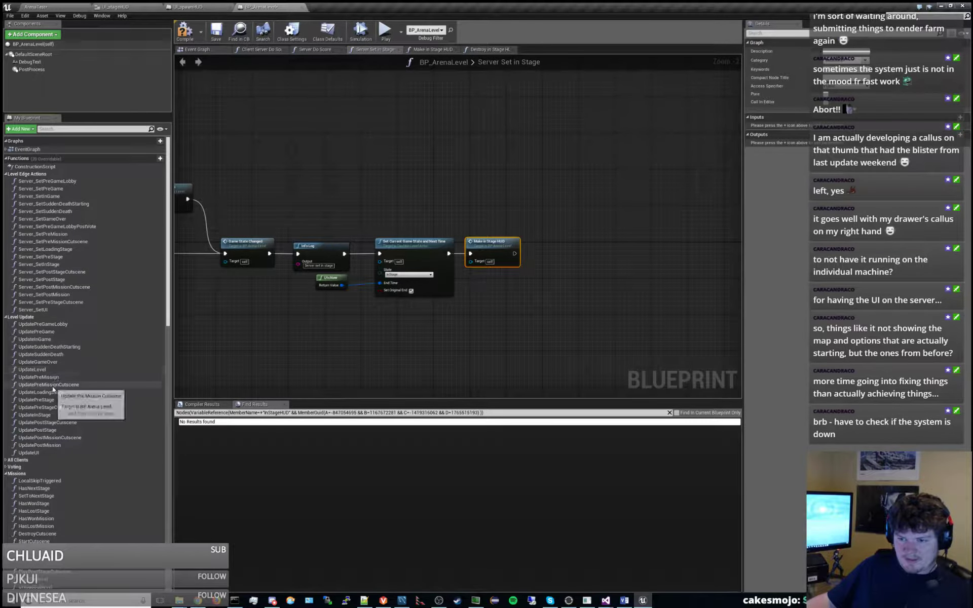
double_click(60, 414)
scroll(293, 315, "up", 3)
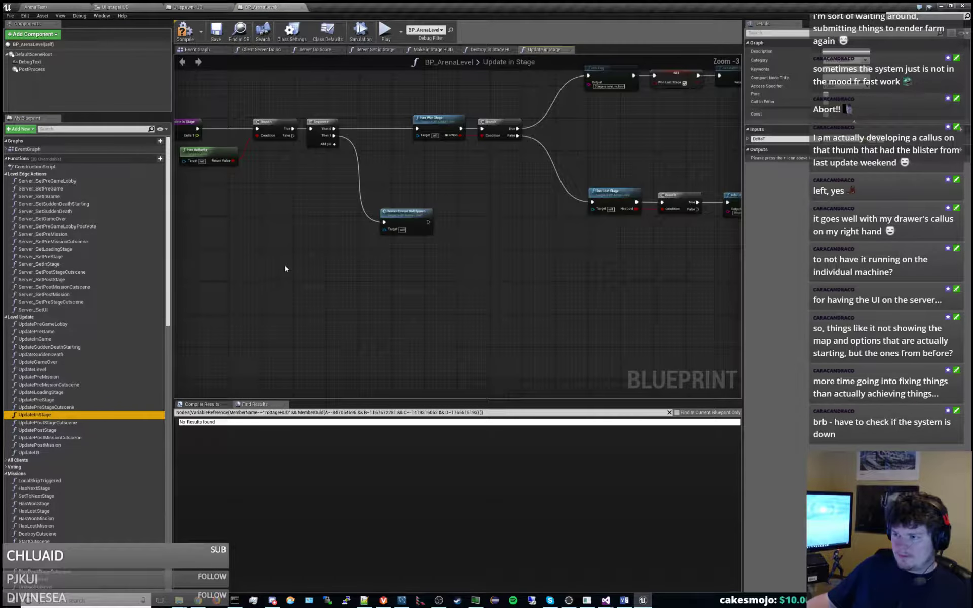
right_click_drag(505, 233, 300, 308)
right_click_drag(717, 246, 290, 248)
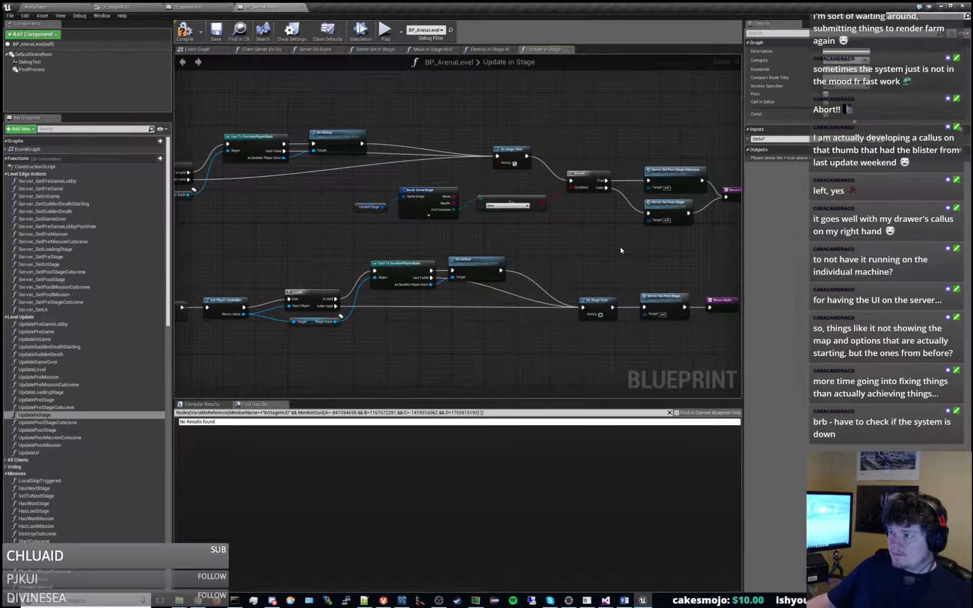
right_click_drag(652, 253, 493, 272)
scroll(521, 271, "up", 1)
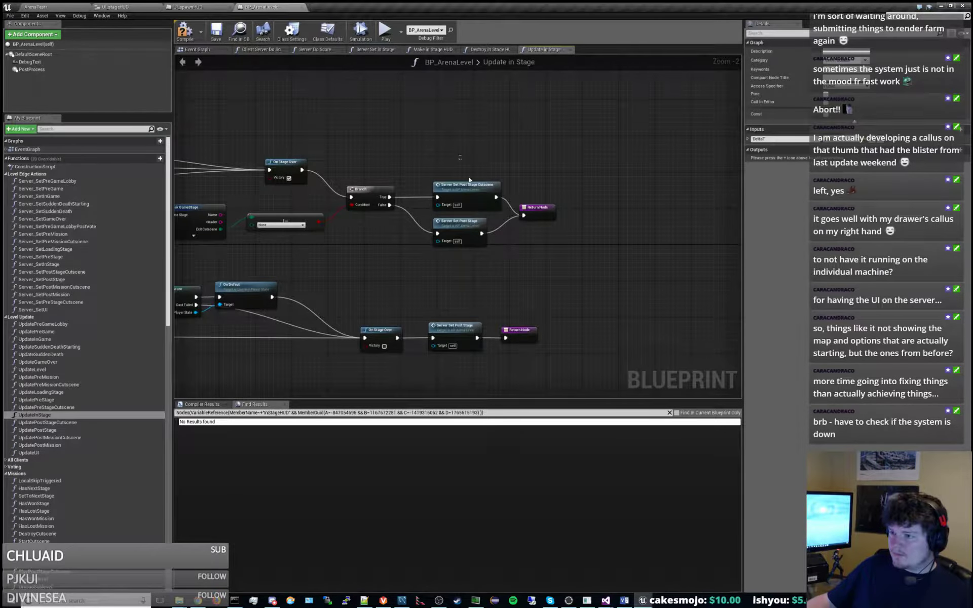
left_click_drag(472, 175, 529, 228)
right_click_drag(416, 284, 578, 274)
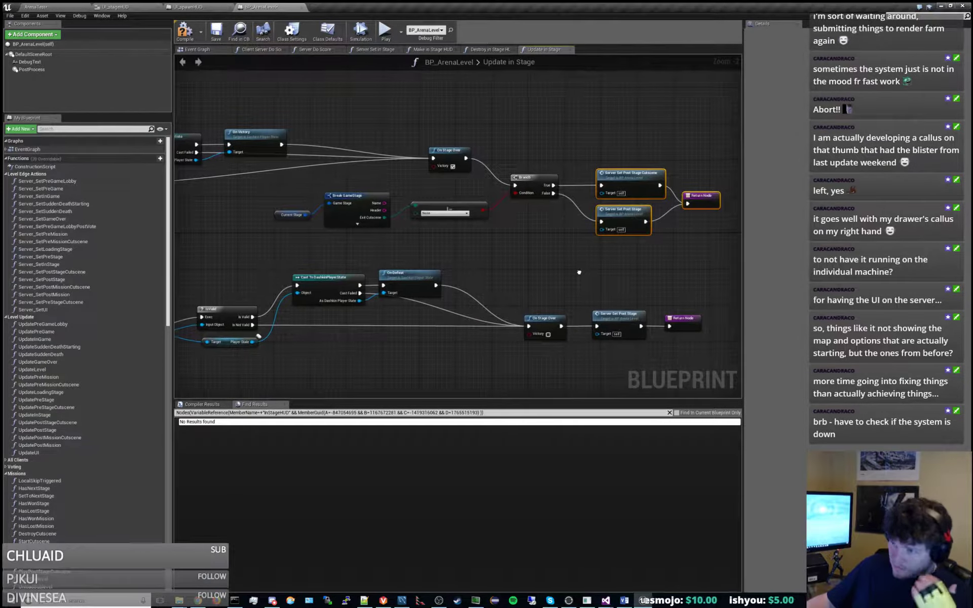
left_click(507, 130)
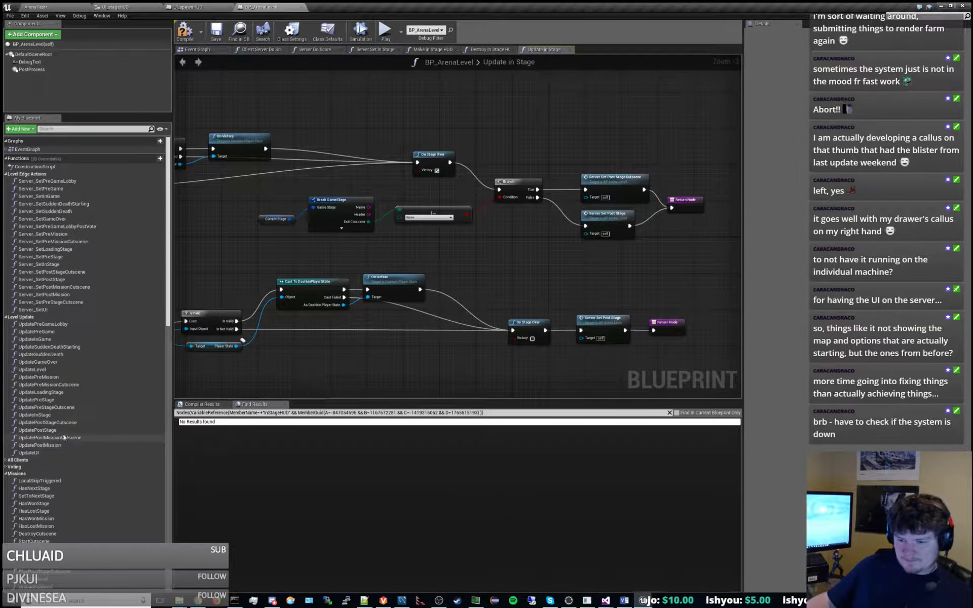
Step: Insert a Destroy in Stage HUD call between On Stage Over and the Branch in the victory chain, spacing the nodes evenly
scroll(74, 424, "down", 3)
left_click_drag(40, 537, 489, 117)
right_click_drag(564, 138, 522, 184)
scroll(450, 202, "up", 1)
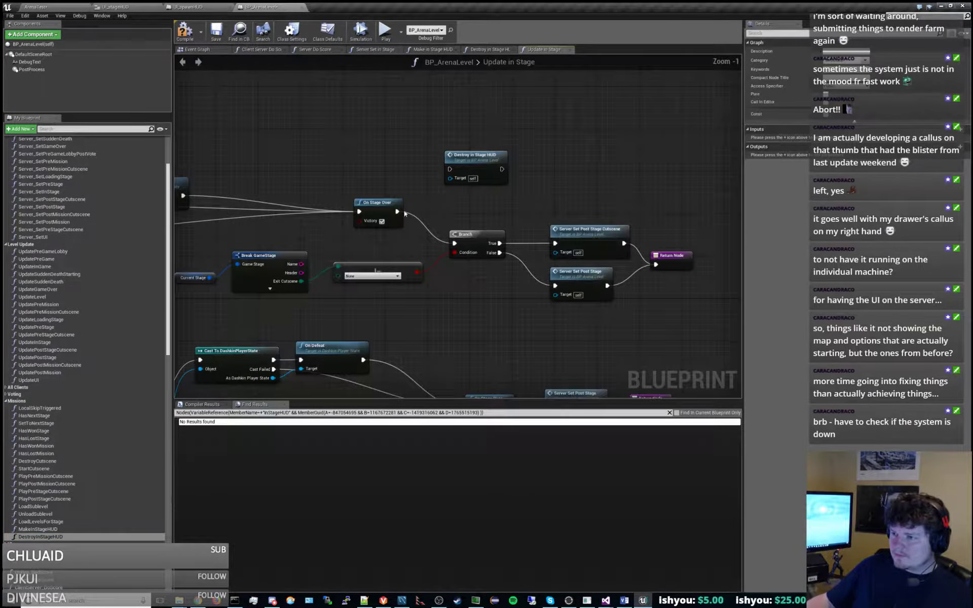
left_click_drag(385, 202, 455, 244)
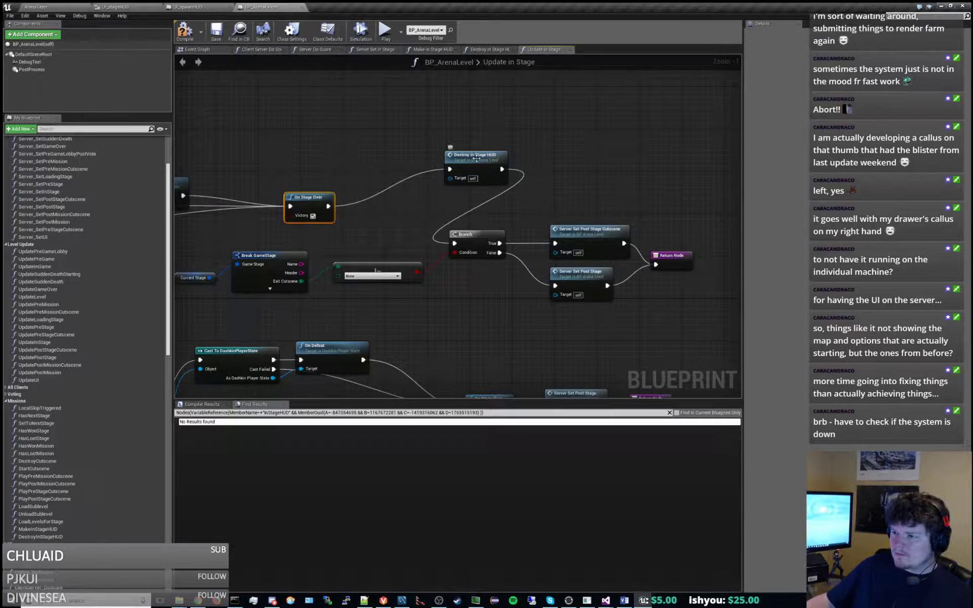
left_click_drag(480, 155, 378, 192)
right_click_drag(365, 241, 559, 75)
right_click_drag(608, 180, 300, 155)
key("ctrl+v")
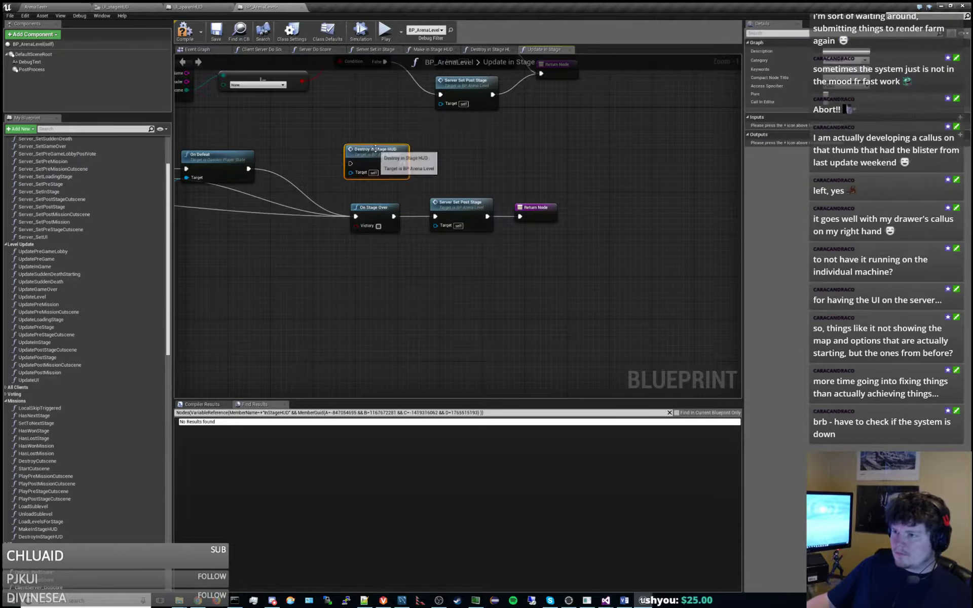
left_click_drag(347, 197, 577, 251)
left_click_drag(365, 153, 320, 147)
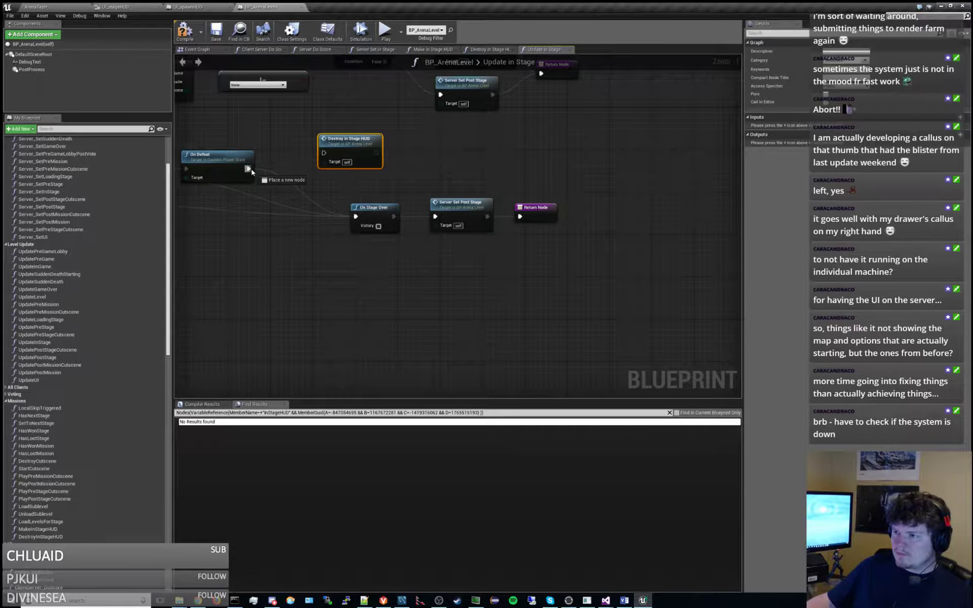
left_click(283, 136)
left_click(369, 159)
key("Delete")
Step: Move the defeat chain's On Stage Over node back to make room and paste a Destroy in Stage HUD node beside it
right_click_drag(451, 168, 404, 259)
left_click_drag(391, 306, 349, 306)
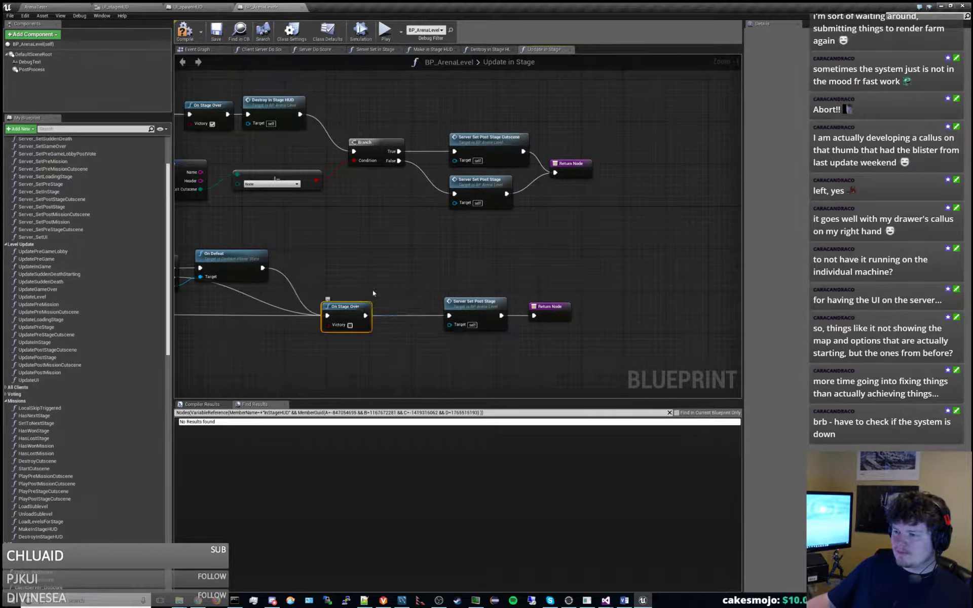
left_click(400, 275)
key("ctrl+v")
left_click_drag(422, 280, 395, 250)
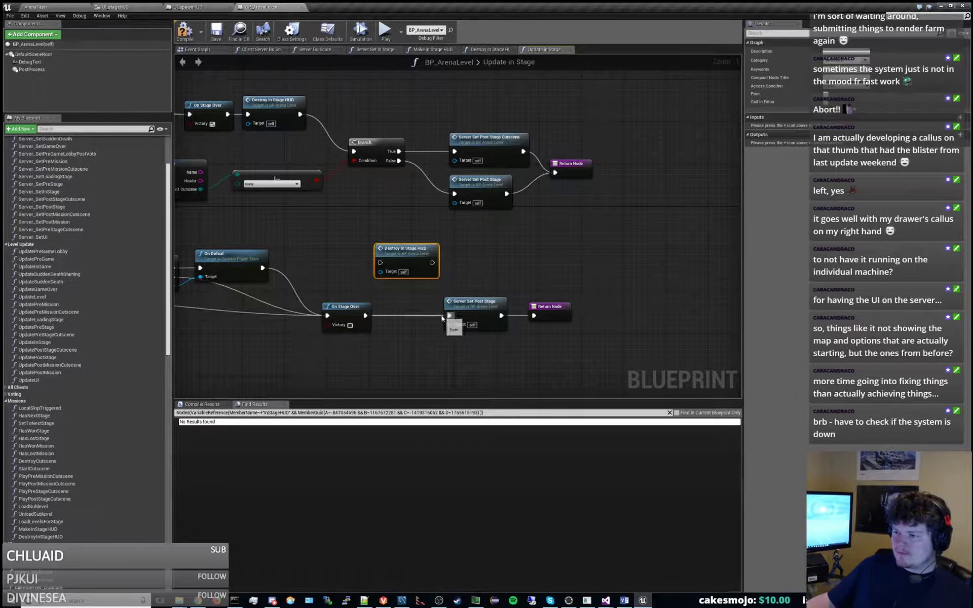
Step: Wire and align Destroy in Stage HUD between On Stage Over and Server Set Post Stage in the defeat chain, and save the blueprint
left_click_drag(442, 317, 384, 264, "ctrl")
left_click_drag(433, 290, 546, 330)
left_click_drag(487, 309, 531, 304)
left_click_drag(419, 254, 492, 311)
left_click_drag(582, 333, 521, 275)
key("ctrl+z")
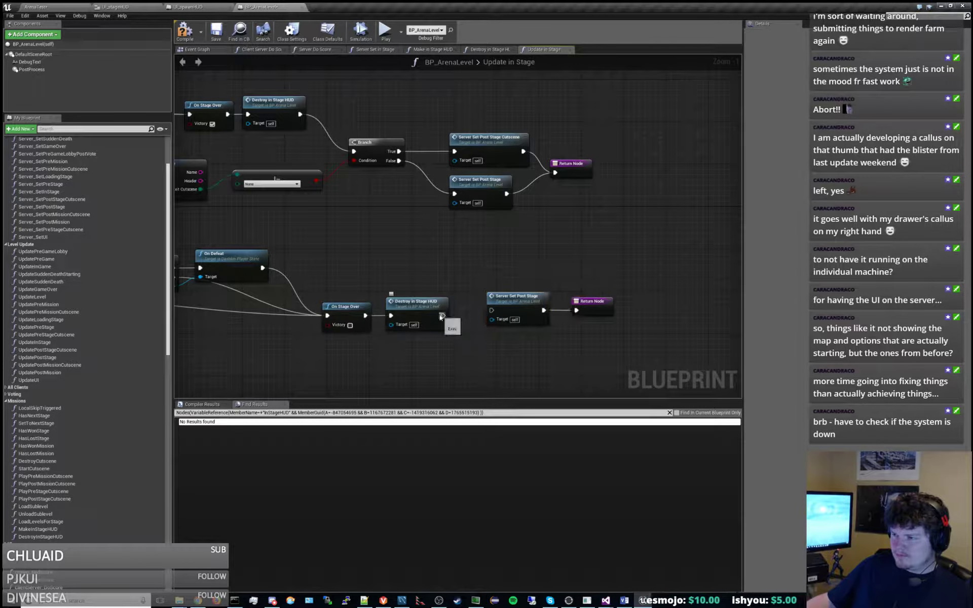
left_click_drag(441, 317, 607, 343)
left_click_drag(513, 306, 498, 306)
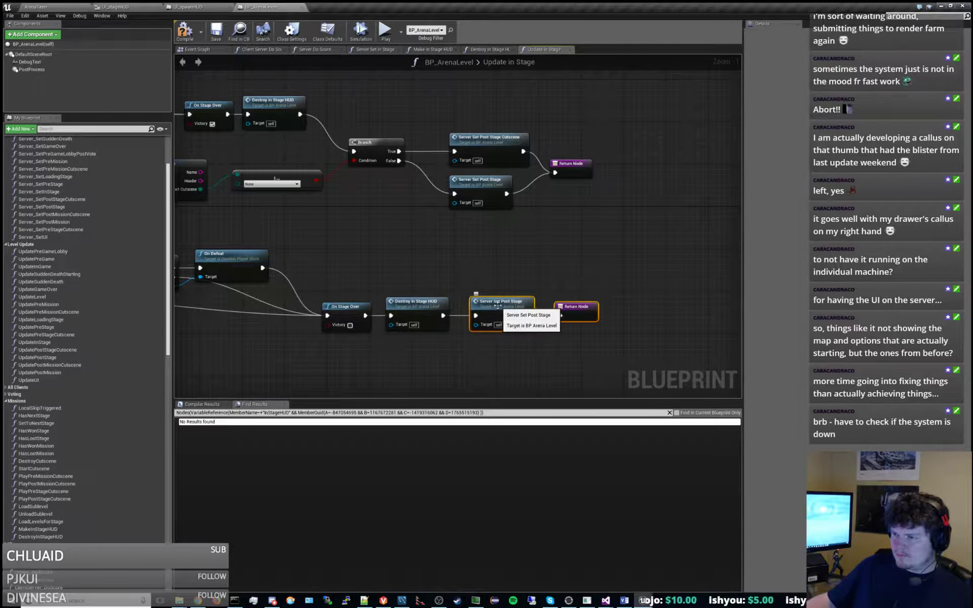
left_click(217, 35)
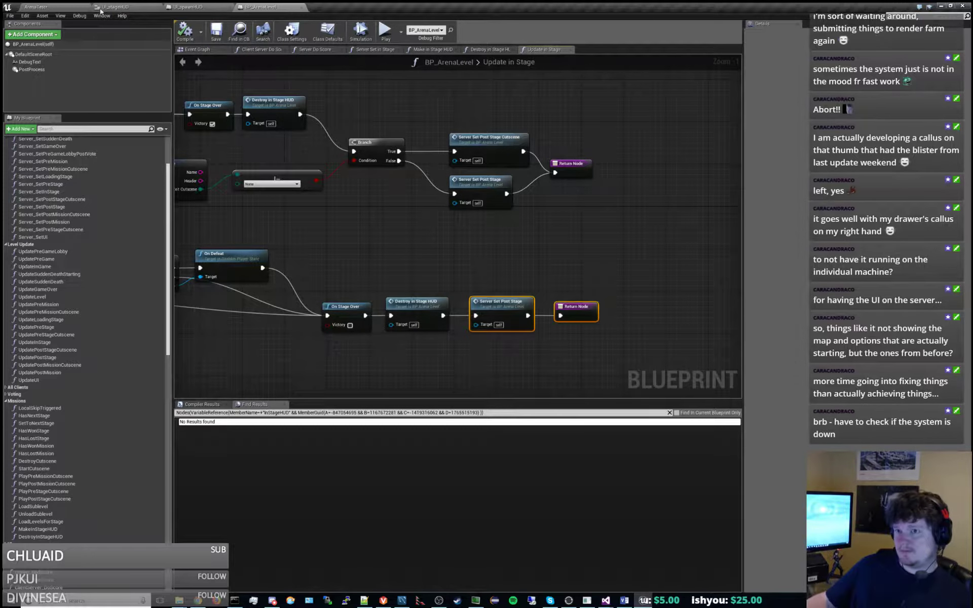
Step: Open the LV_UI level from the Gameplay/Levels folder, saving the ArenaTest level on the way
left_click(35, 6)
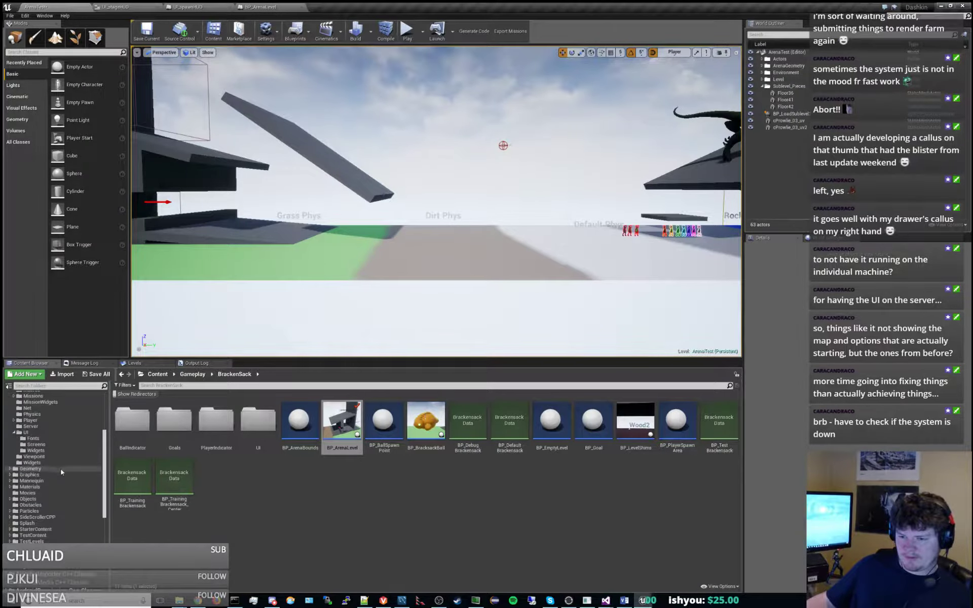
scroll(60, 469, "down", 2)
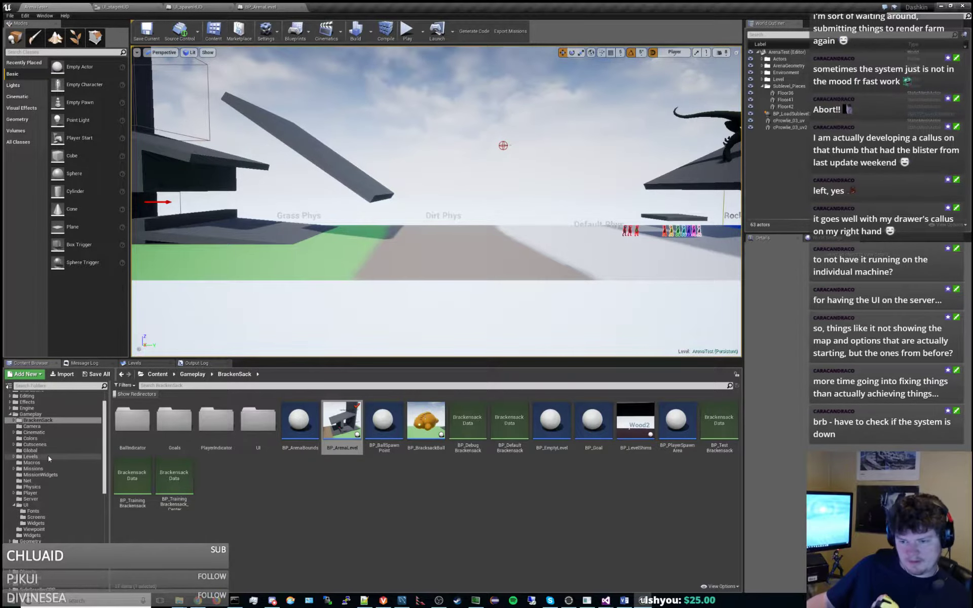
left_click(47, 456)
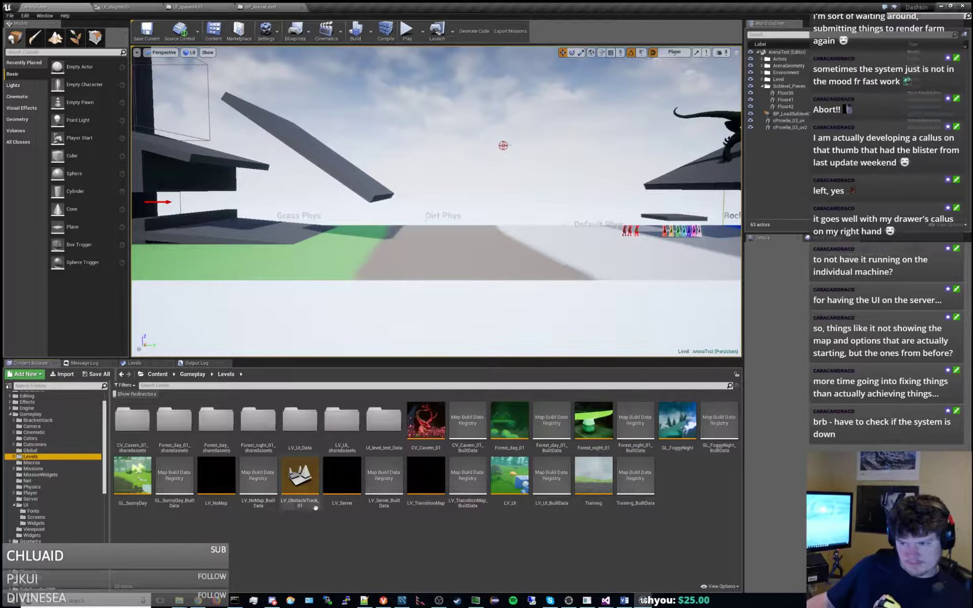
double_click(510, 479)
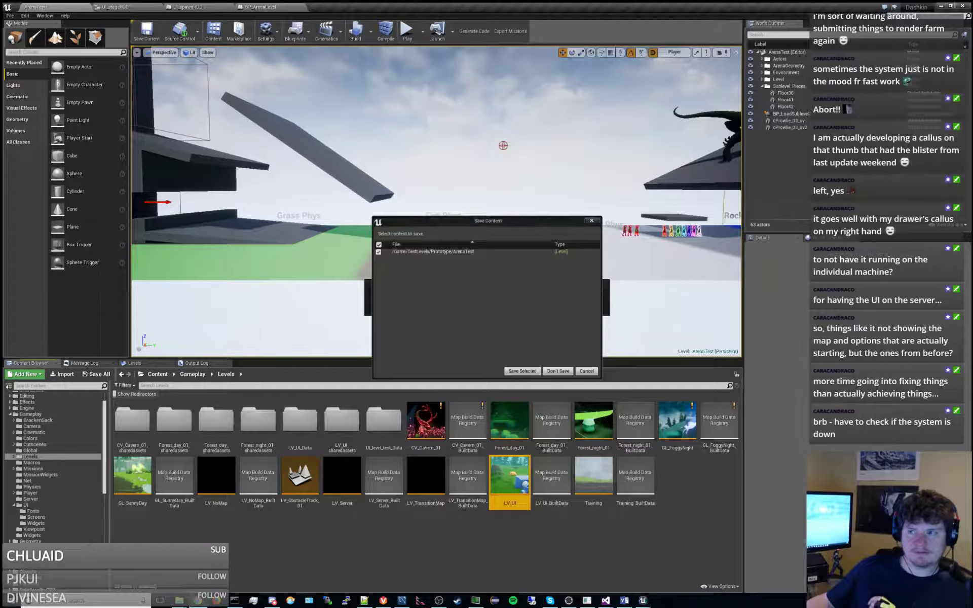
left_click(533, 372)
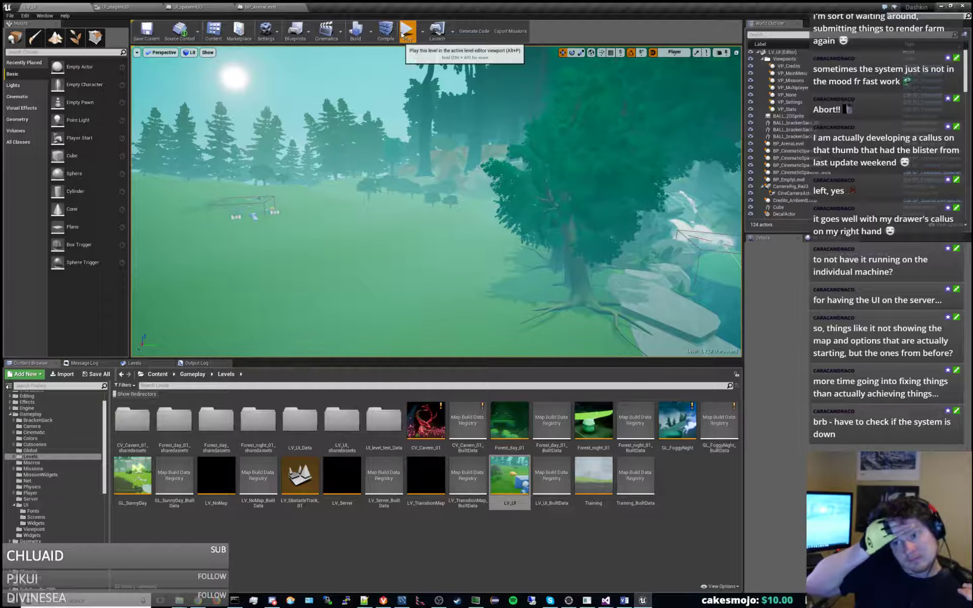
Step: Play LV_UI in the editor and start stage 1 of the single-player Training mission Meadow Crest 01
left_click(405, 30)
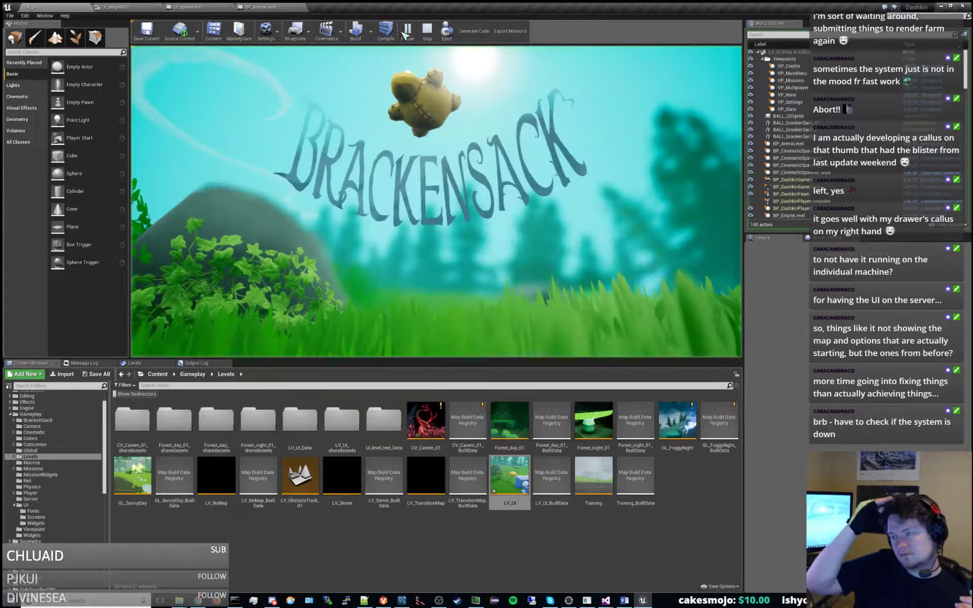
left_click(386, 180)
left_click(196, 222)
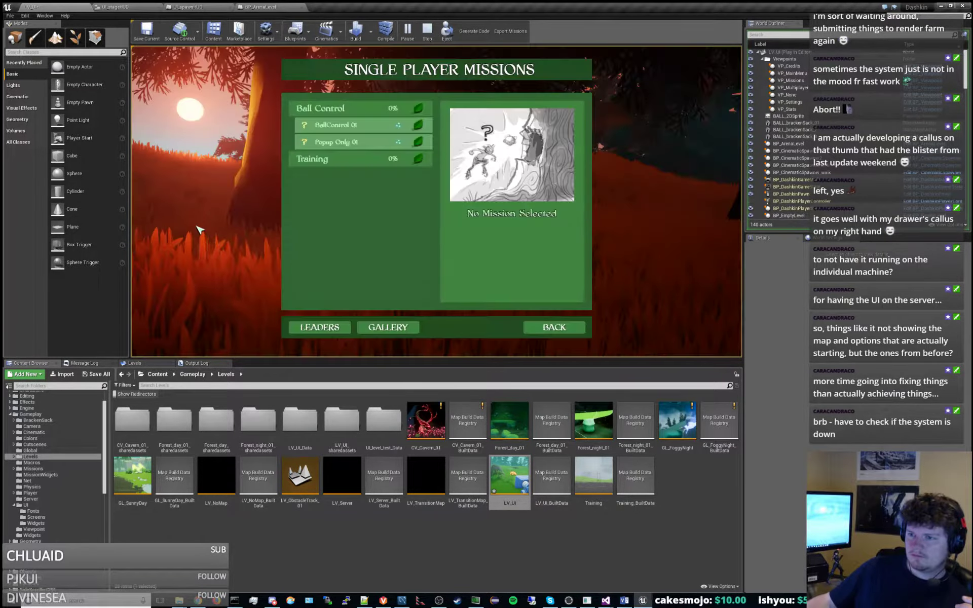
left_click(355, 159)
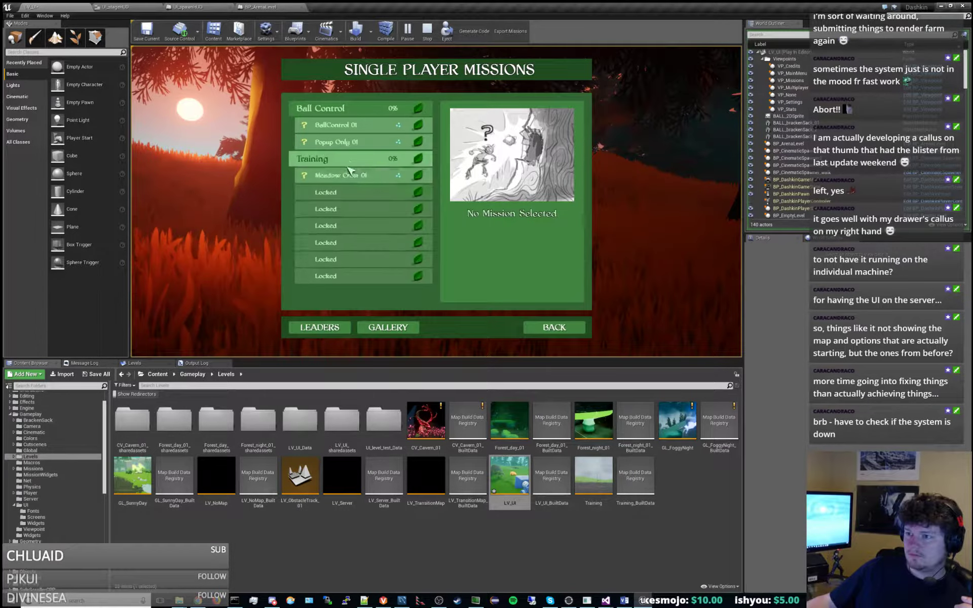
left_click(365, 179)
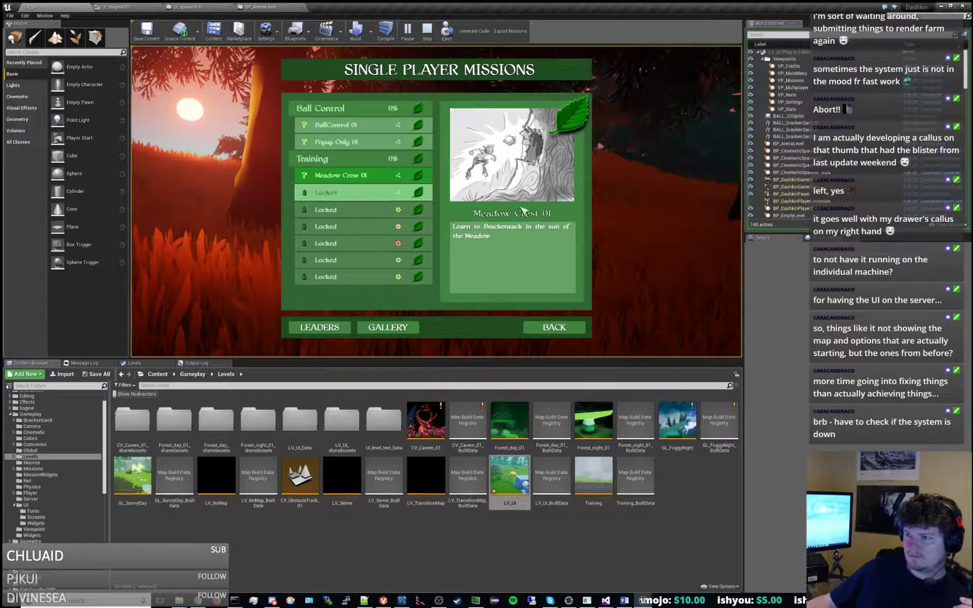
left_click(532, 181)
left_click(458, 322)
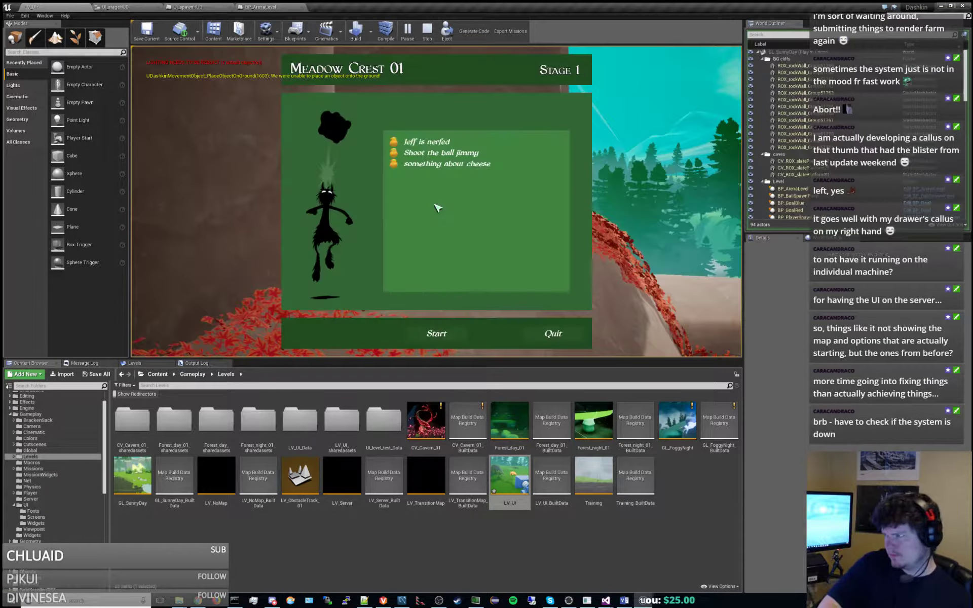
left_click(452, 333)
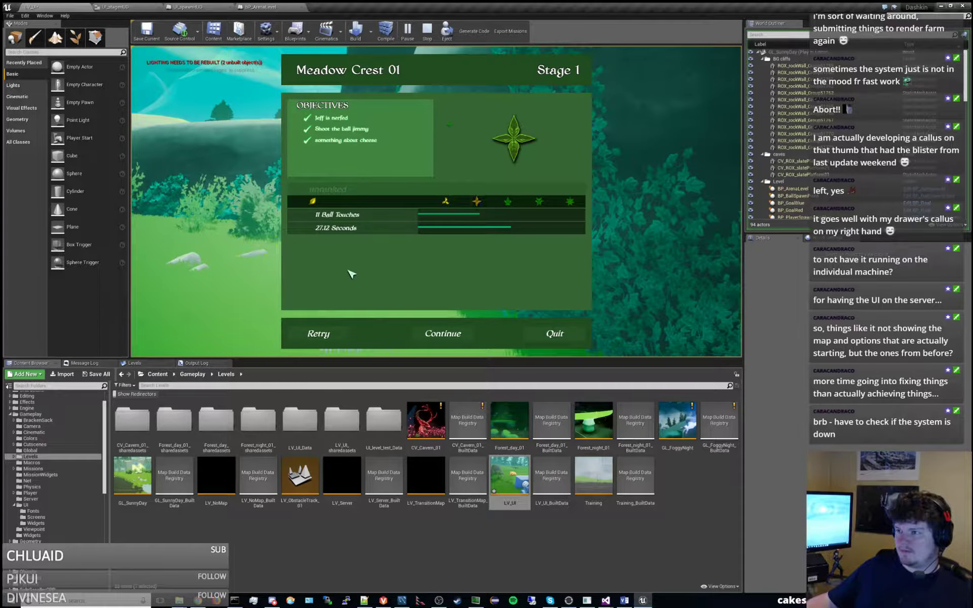
Step: Continue past the stage 1 results, retry the Meadow Crest 01 mission and start its stage again
left_click(436, 334)
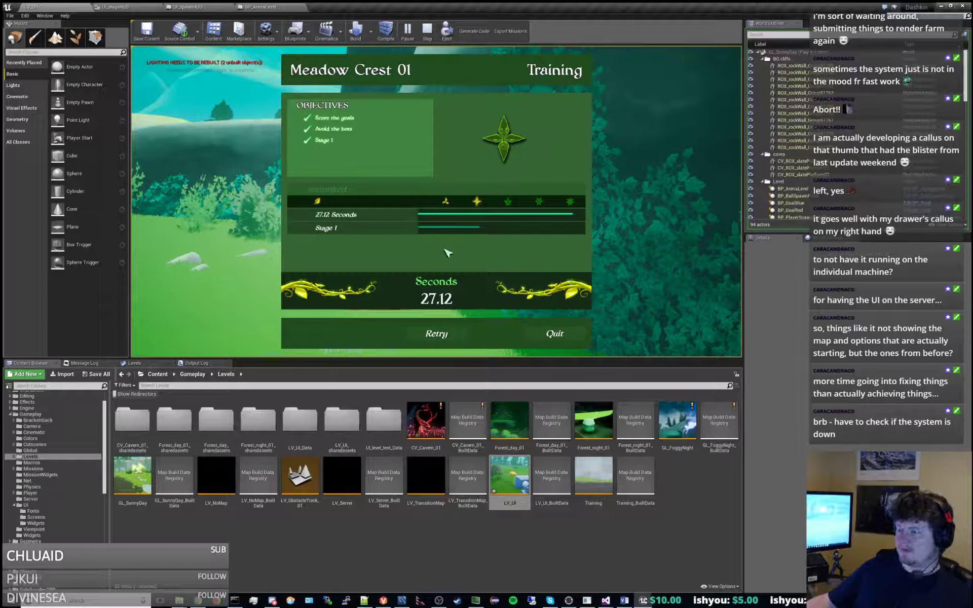
left_click(440, 336)
left_click(437, 335)
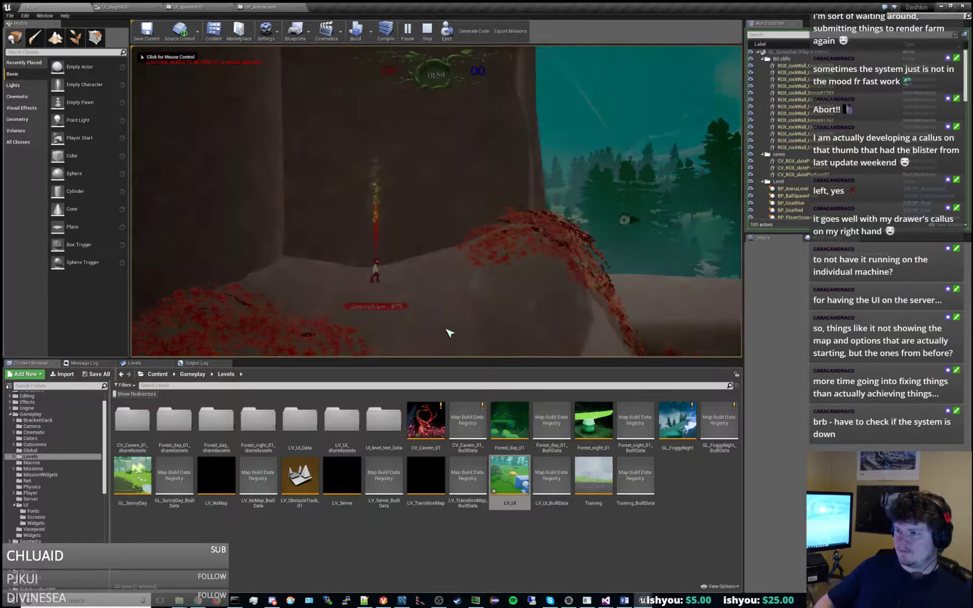
Step: Playtest stage 1 with the in-stage HUD by running and jumping back and forth across the arena, and end the play session
key("d")
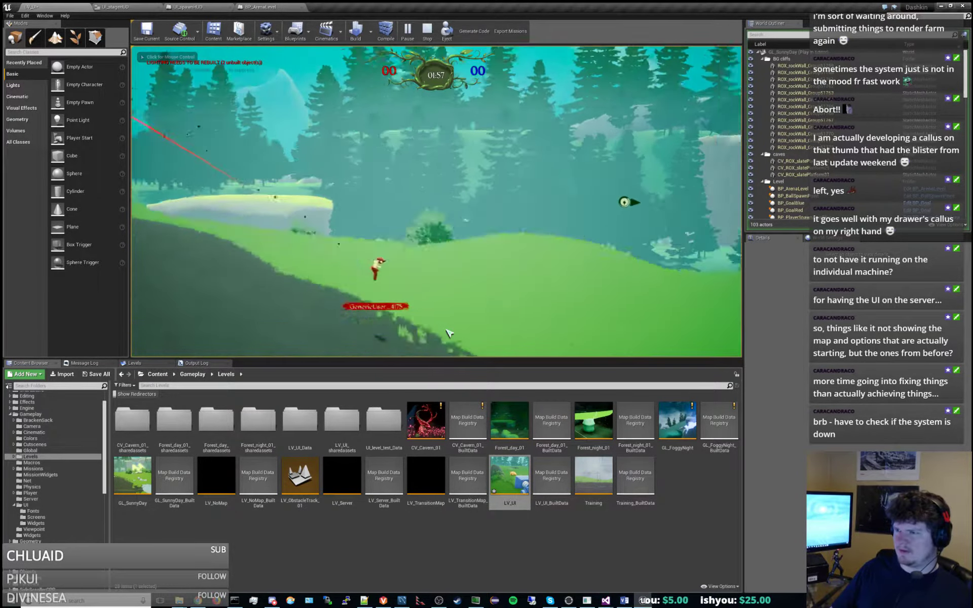
key("d")
key("space")
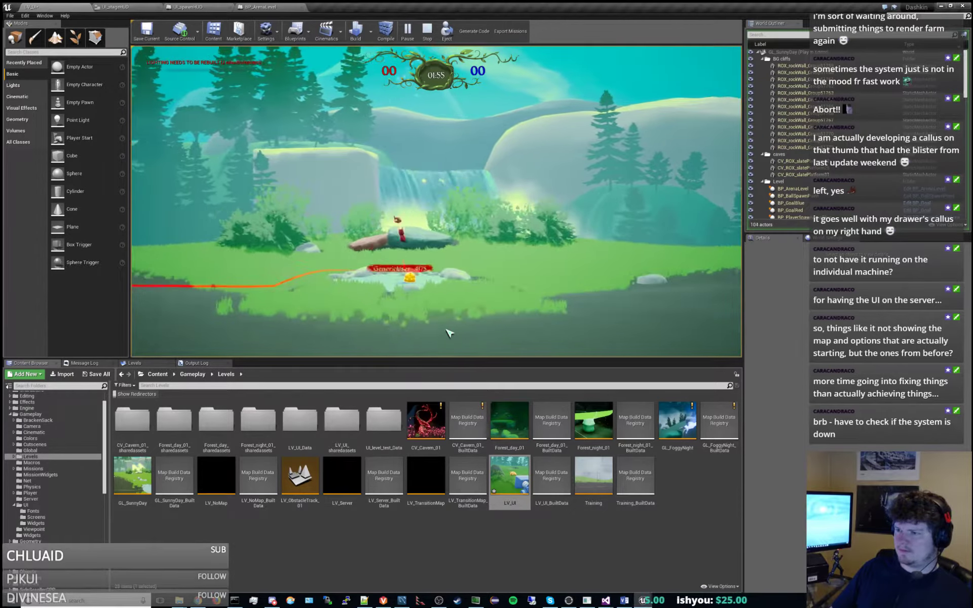
key("d")
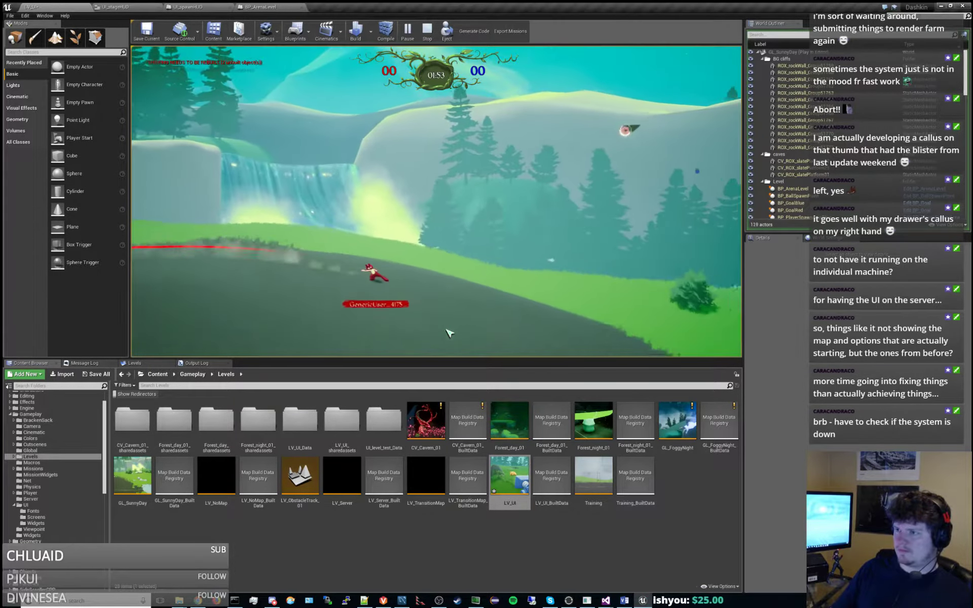
key("d")
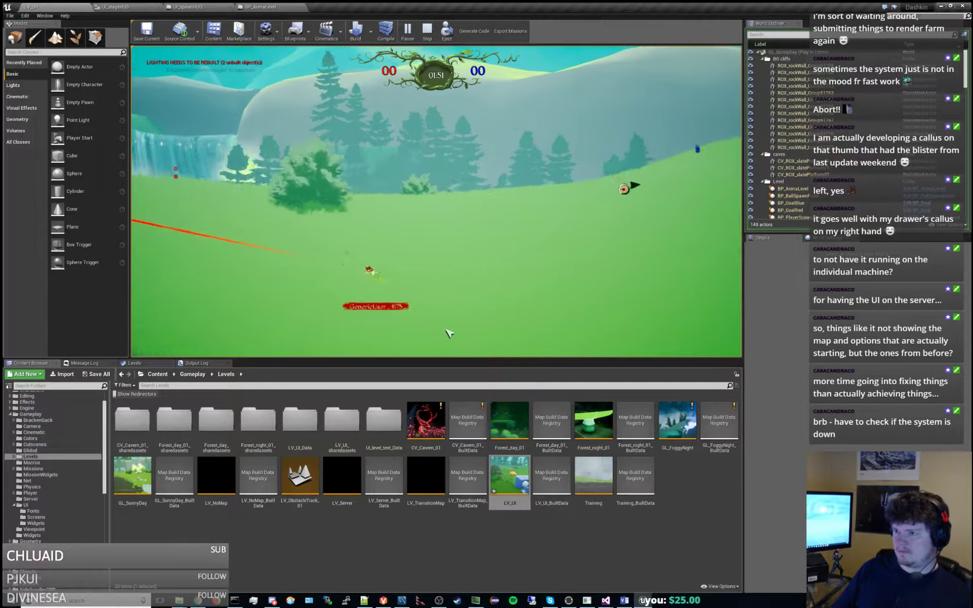
key("d")
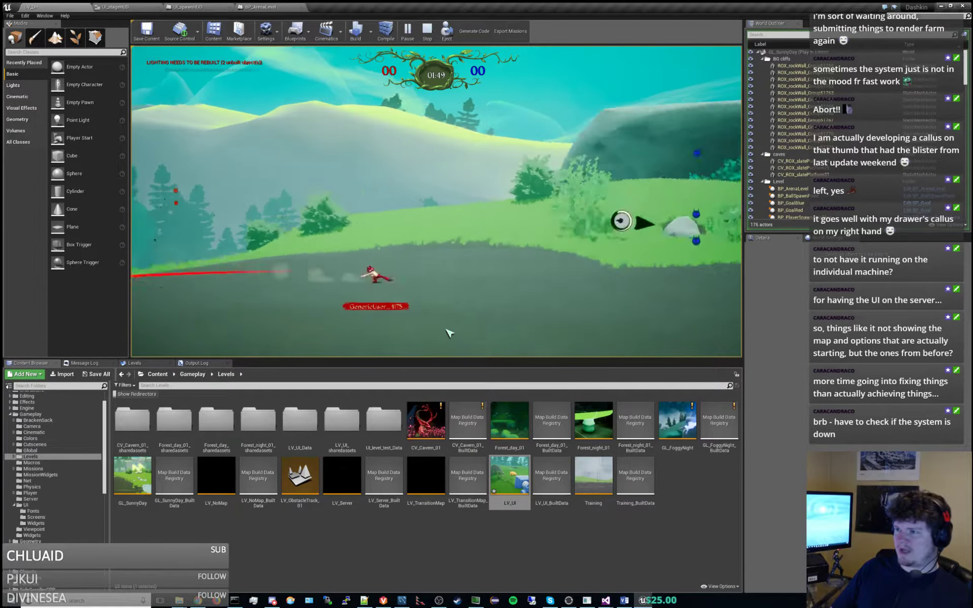
key("a")
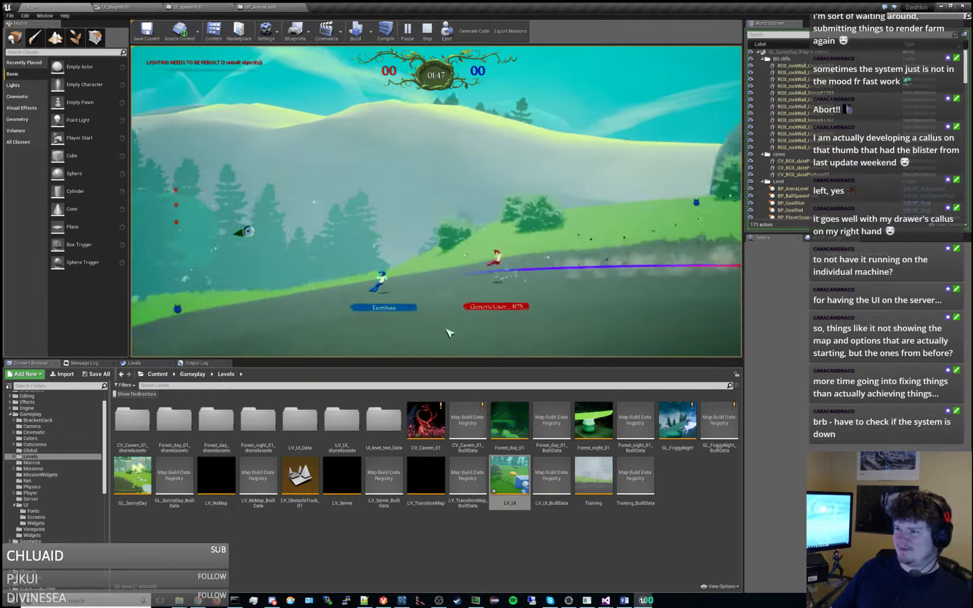
key("a")
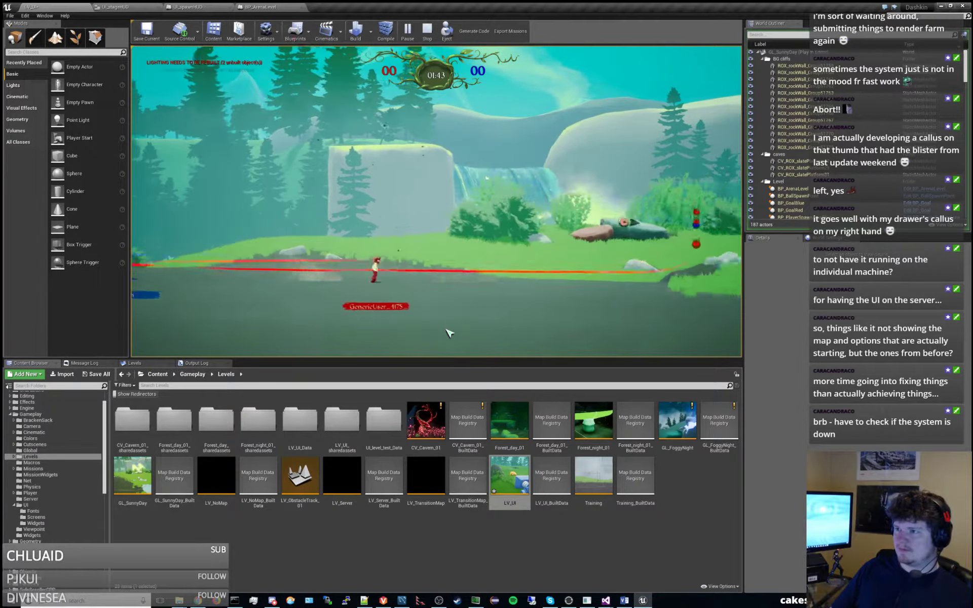
key("d")
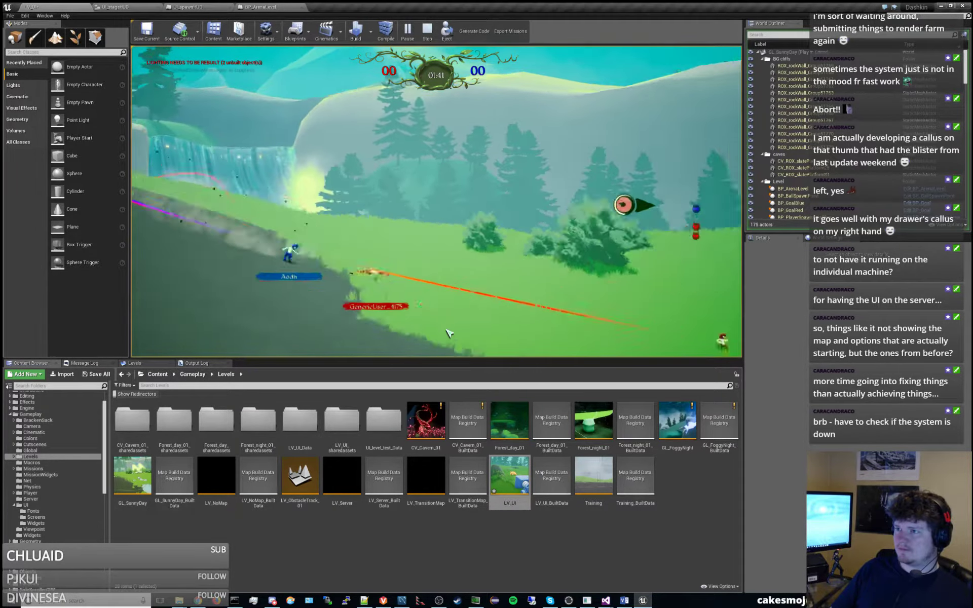
key("space")
key("a")
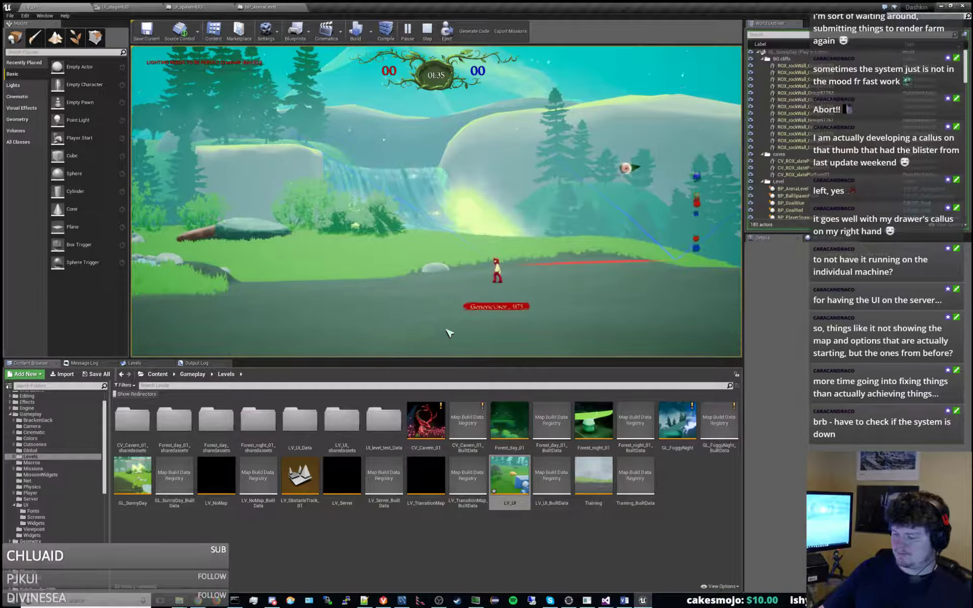
left_click(428, 29)
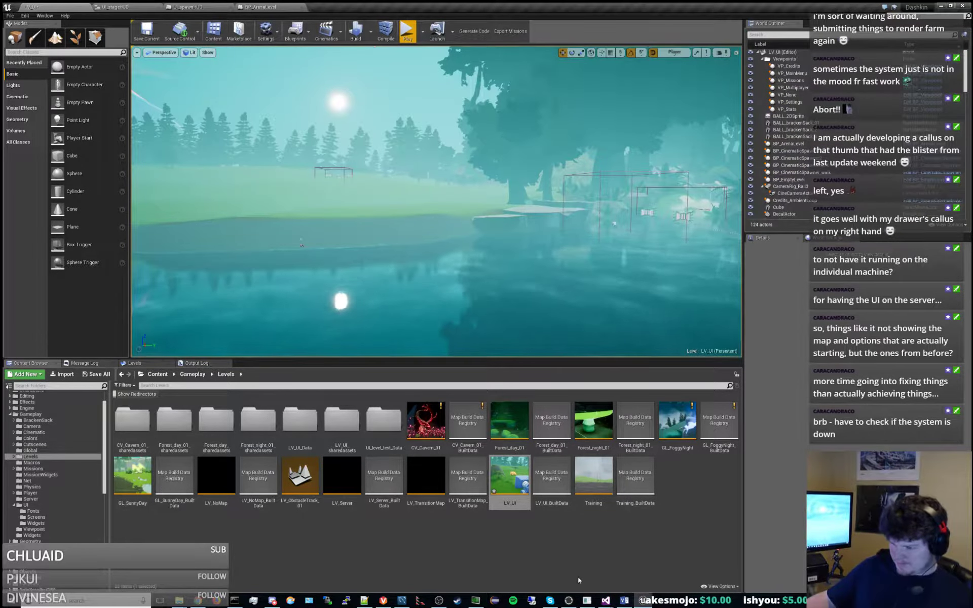
Step: Launch the Paint application
key("super")
type("paint")
key("Return")
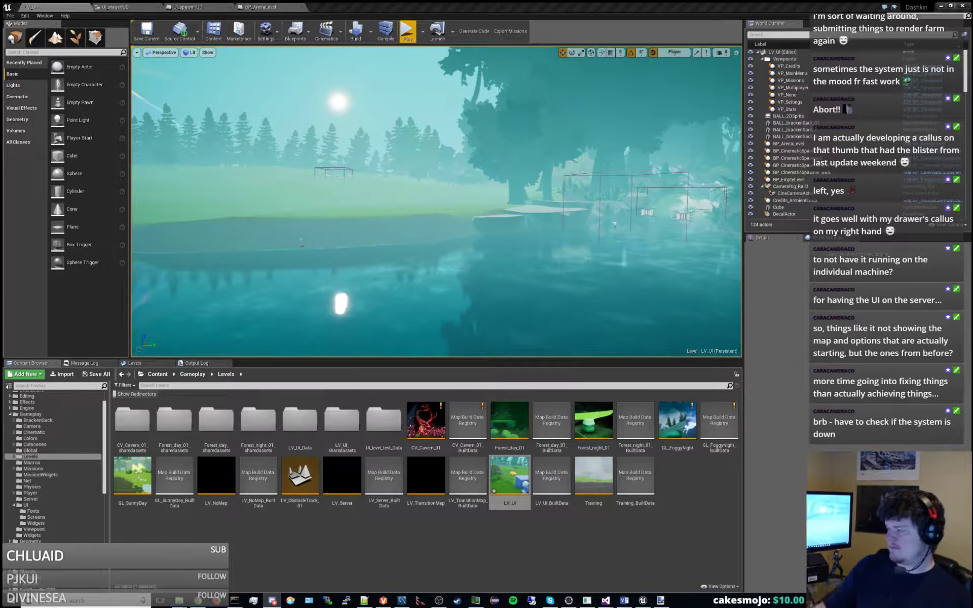
Step: Open UI_stageHUD from the UI/Screens folder to review its layout, check UI_spawnHUD, and return to the UI folder in the level editor
left_click(35, 500)
left_click(37, 506)
left_click(173, 426)
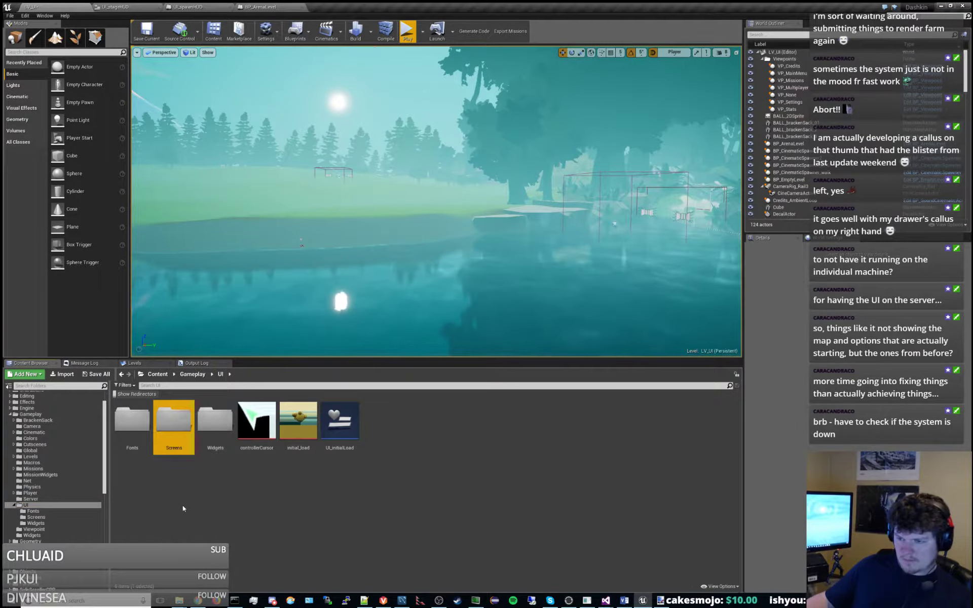
double_click(179, 431)
double_click(133, 424)
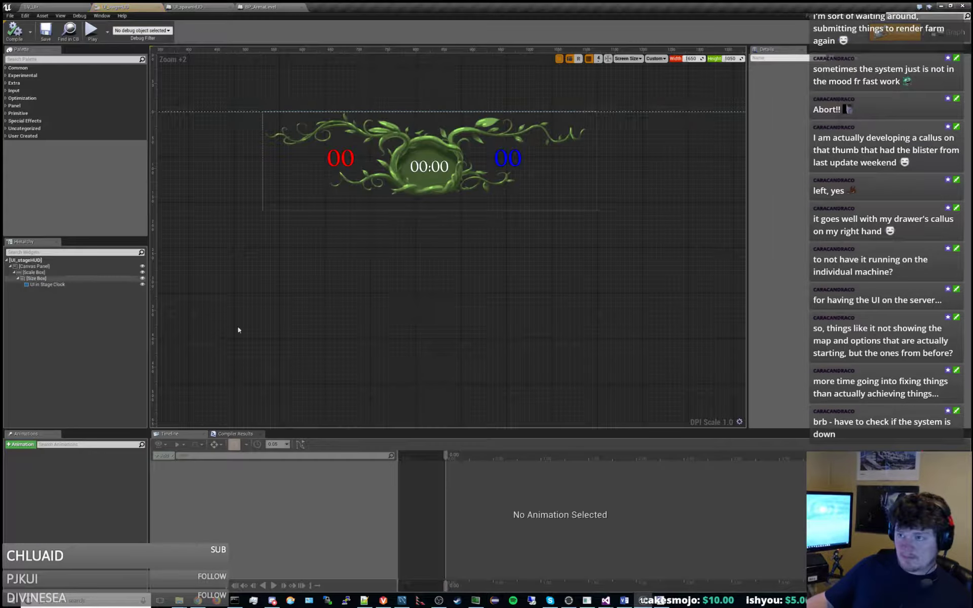
scroll(355, 237, "down", 6)
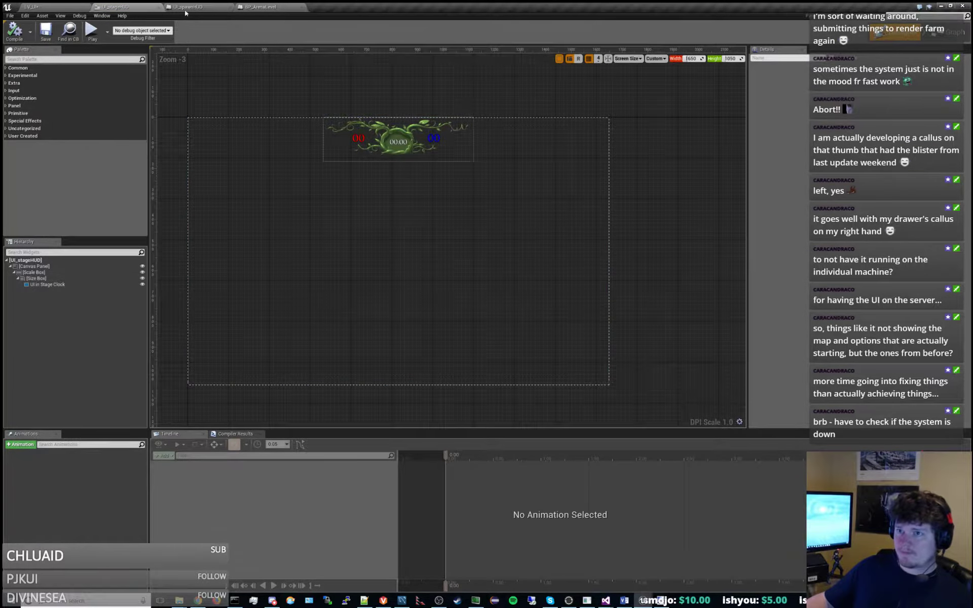
left_click(188, 7)
left_click(82, 6)
left_click(25, 506)
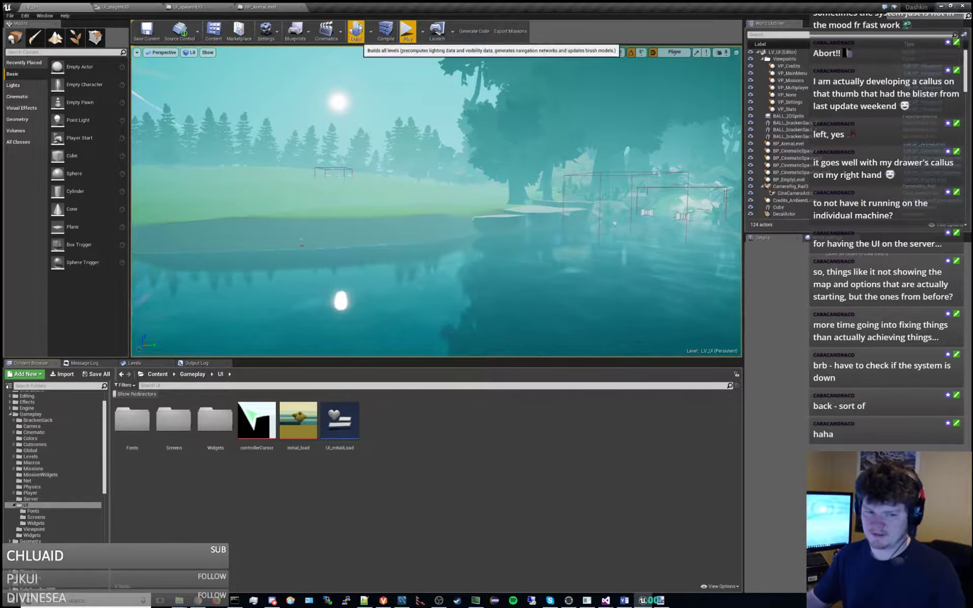
Step: Set the project's Editor Startup Map to LV_UI in the Maps & Modes project settings
left_click(276, 33)
left_click(285, 62)
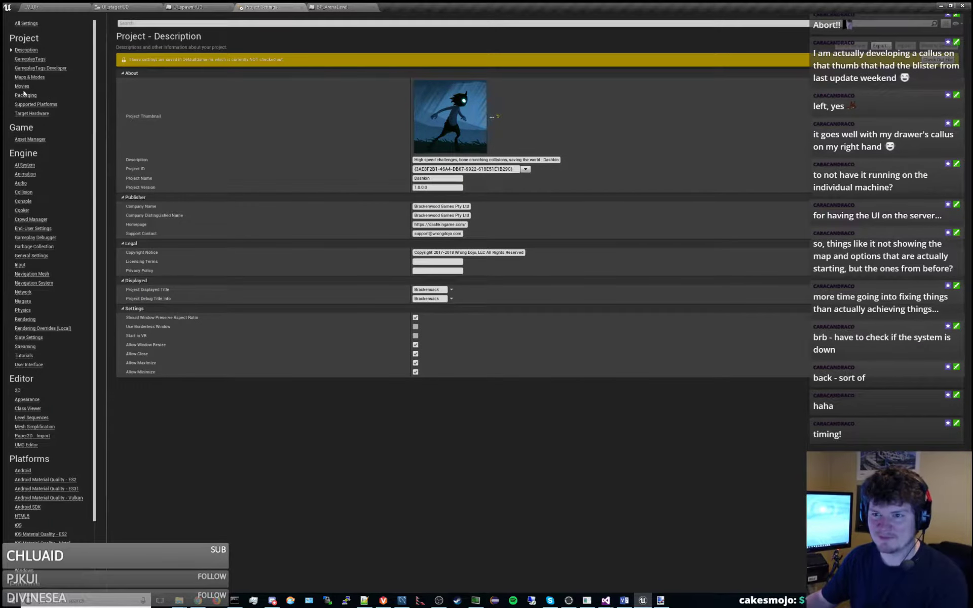
left_click(30, 77)
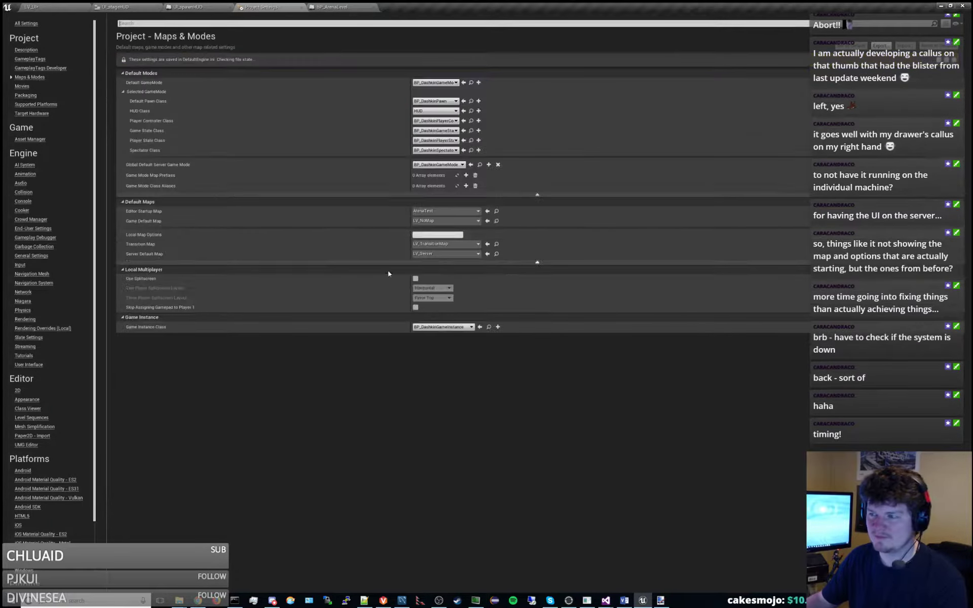
left_click(443, 211)
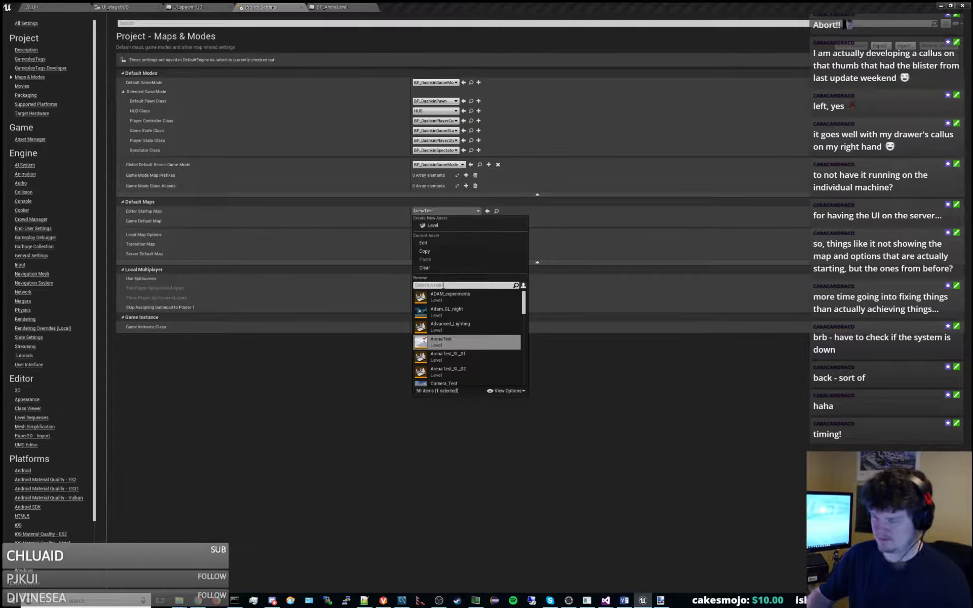
type("LV_UI")
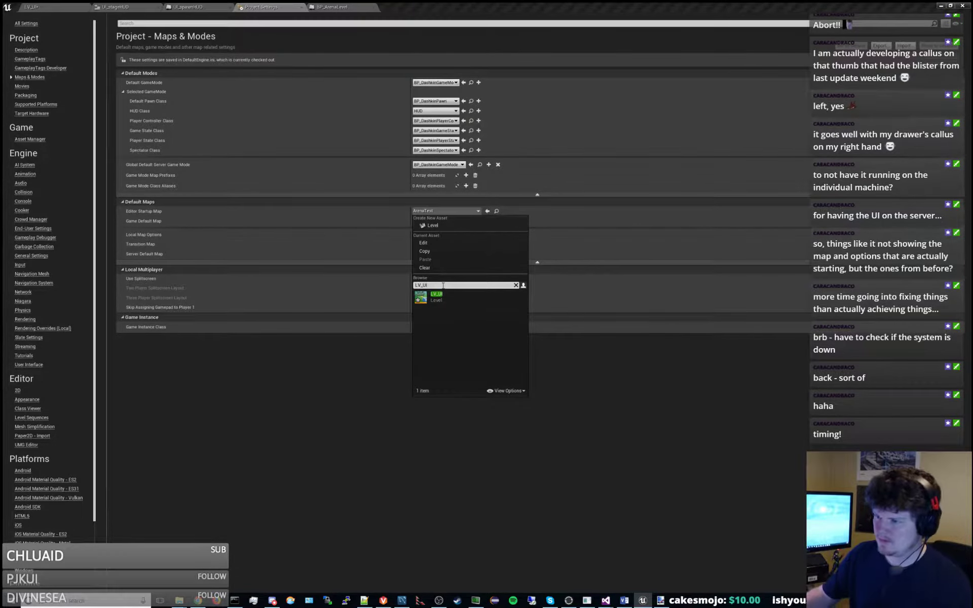
left_click(443, 299)
Step: Open UI_stageHUD from the UI/Screens folder again and inspect its In Stage Clock widget
left_click(39, 7)
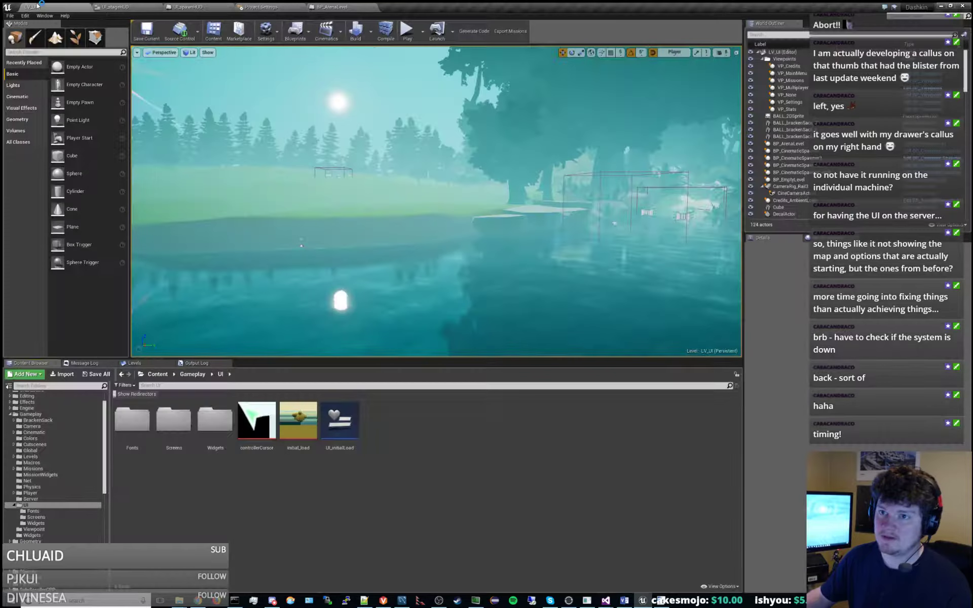
left_click(36, 517)
double_click(132, 418)
left_click(426, 133)
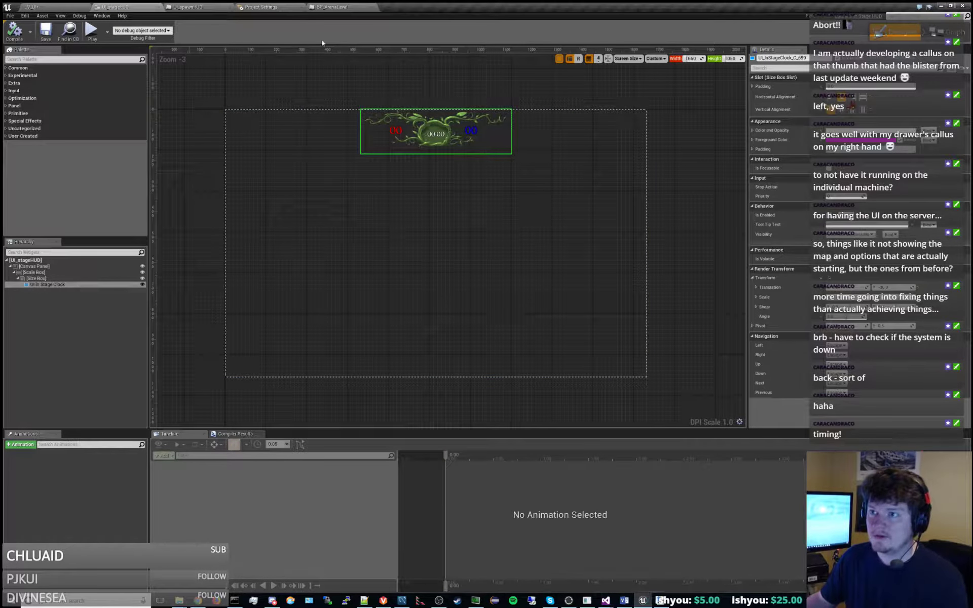
Step: Open UI_InStageClock from the UI/Widgets folder and examine its ClockBackground image and event graph
left_click(79, 6)
left_click(33, 511)
left_click(37, 517)
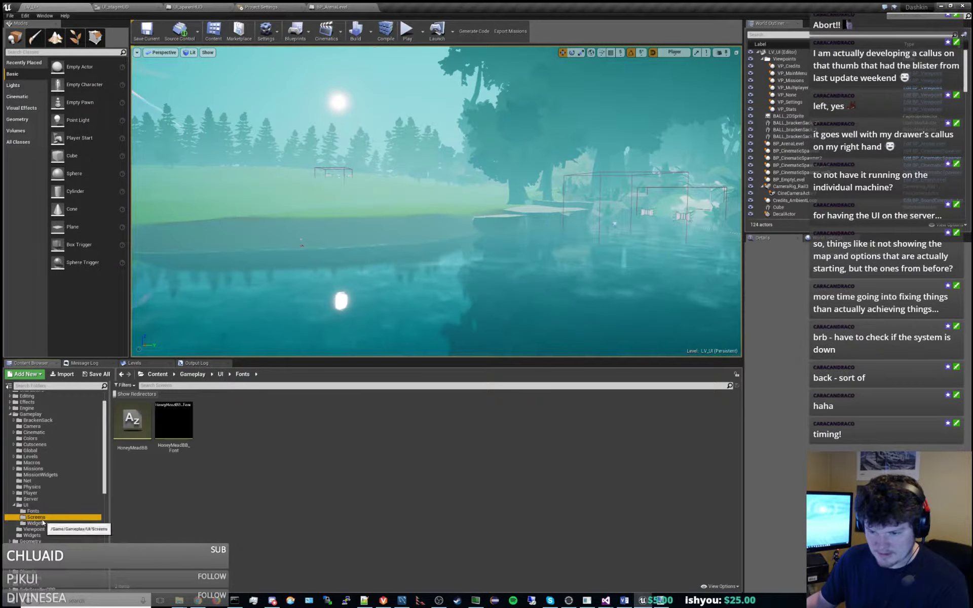
double_click(132, 420)
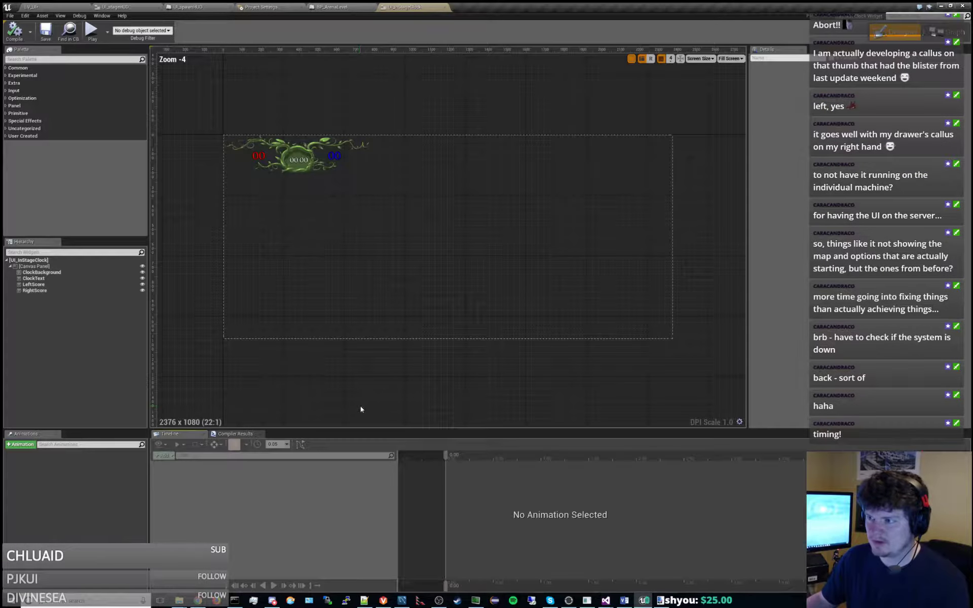
left_click(297, 151)
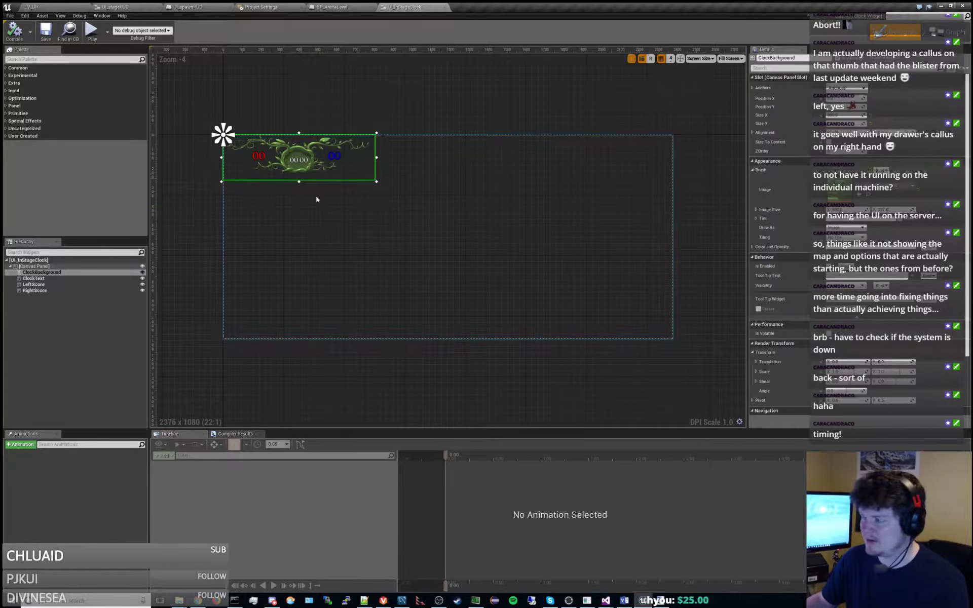
left_click(963, 33)
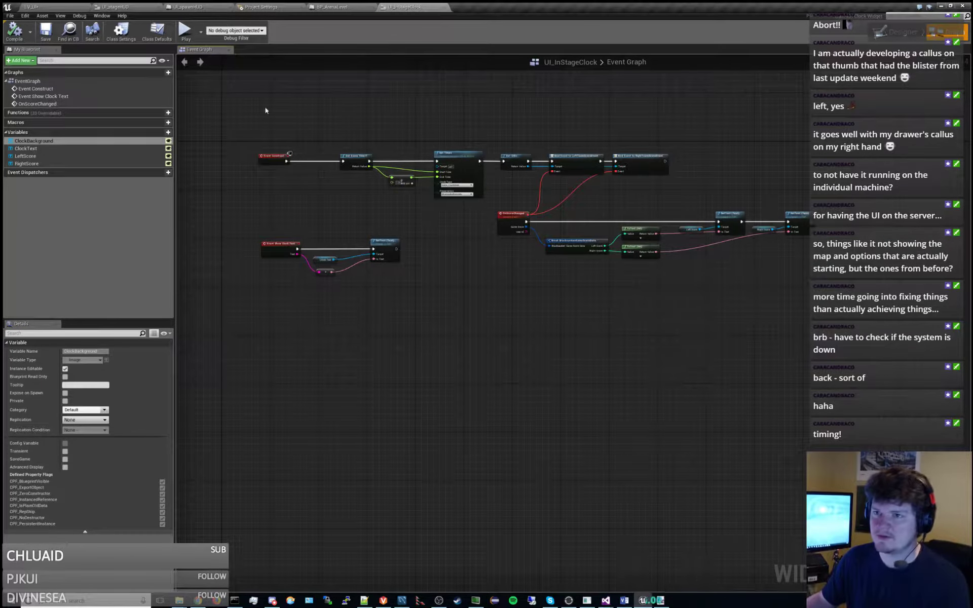
Step: Play LV_UI in the editor and start stage 1 of the single-player Training mission Meadow Crest 01
left_click(52, 5)
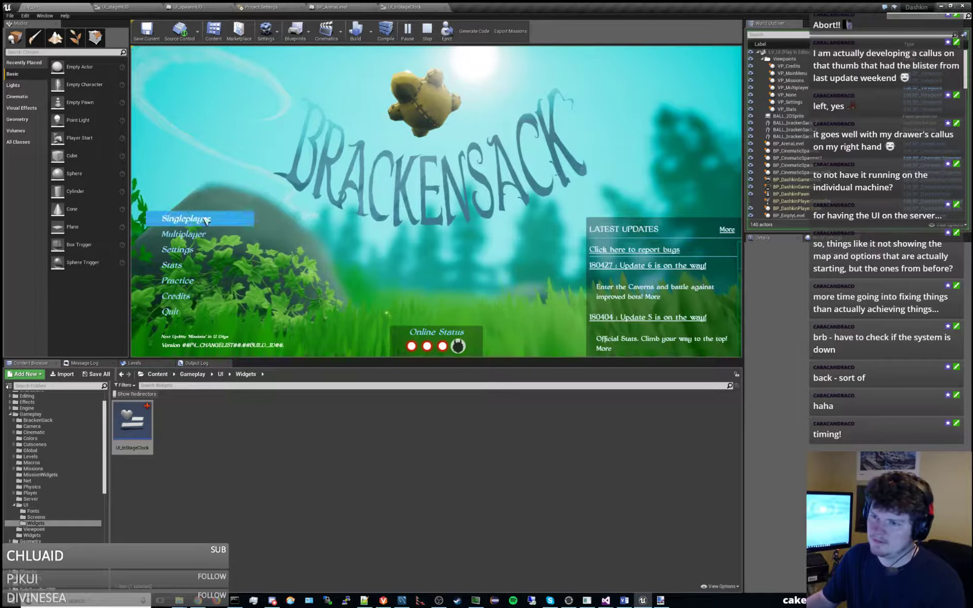
left_click(205, 218)
left_click(334, 158)
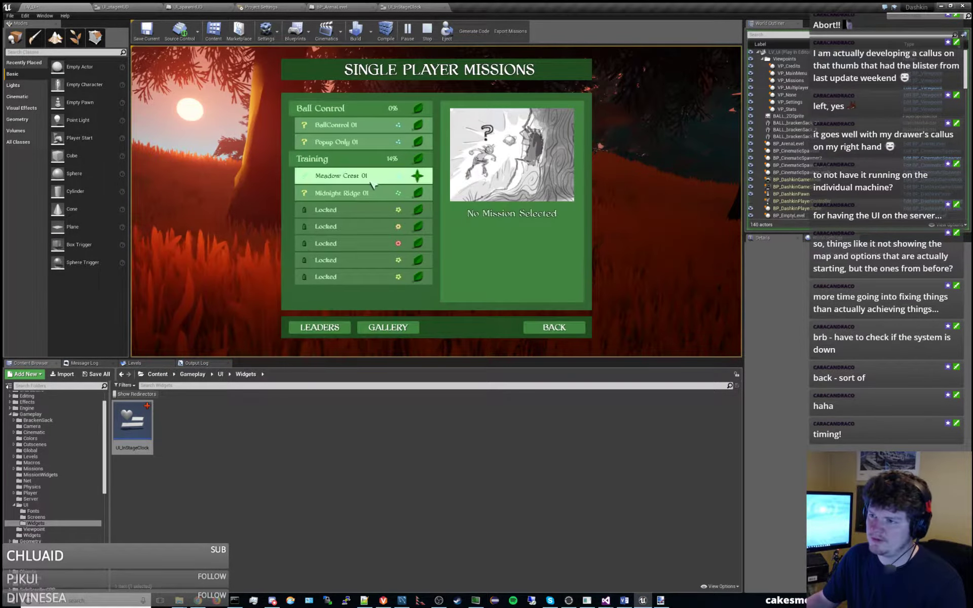
left_click(350, 179)
left_click(461, 334)
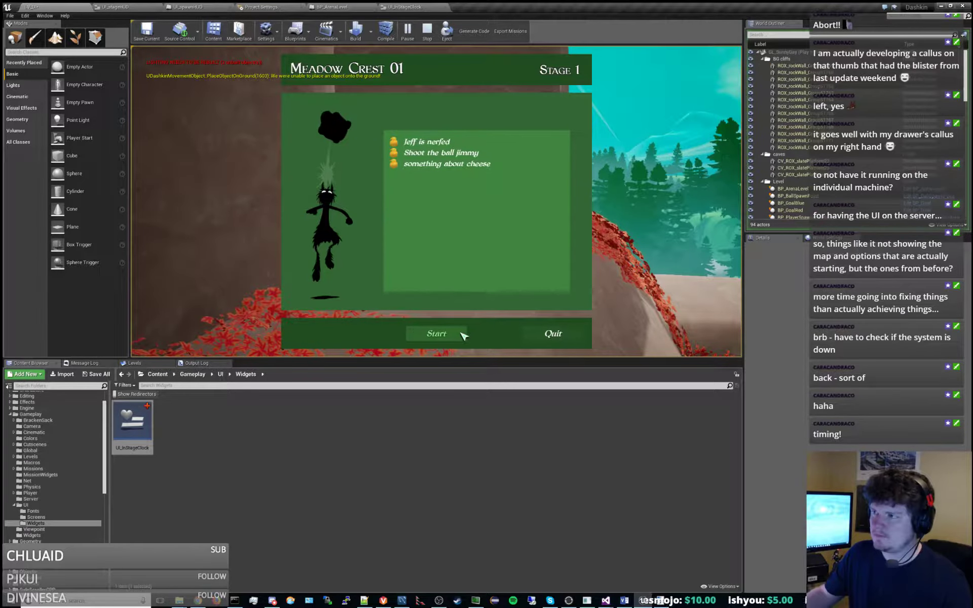
left_click(449, 335)
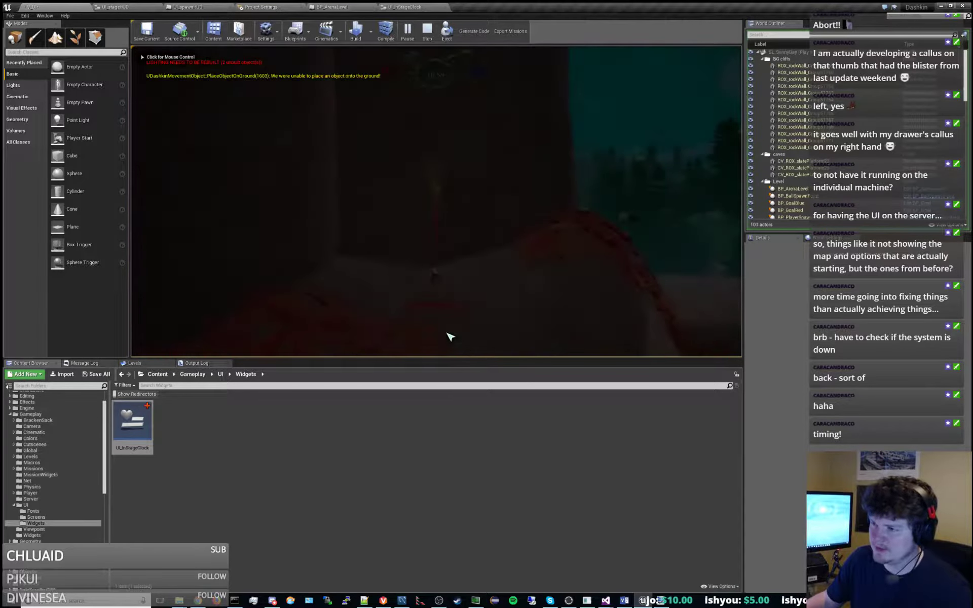
Step: Run the character through stage 1 to test the in-stage HUD, and start the stage again from its intro screen
key("d")
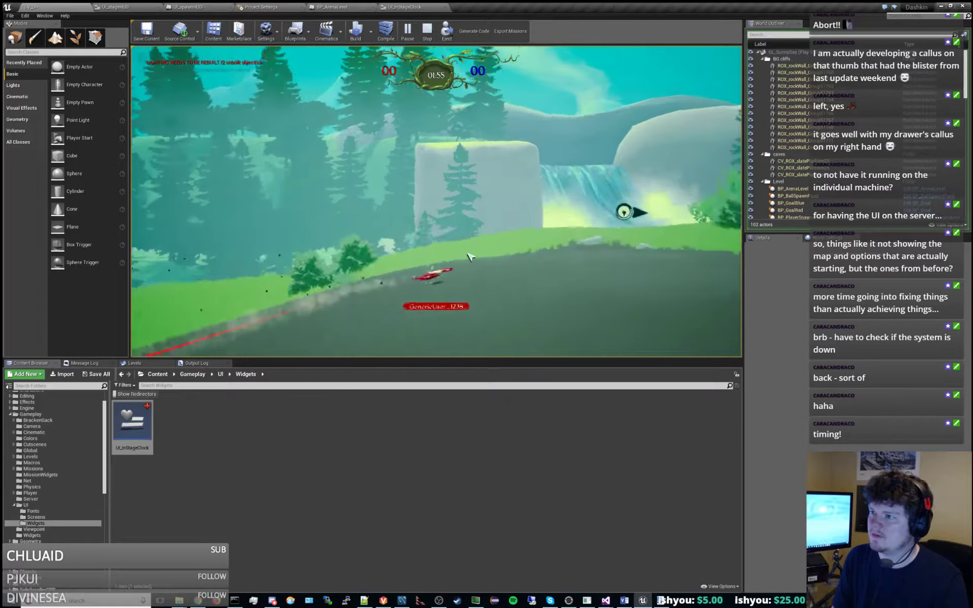
key("a")
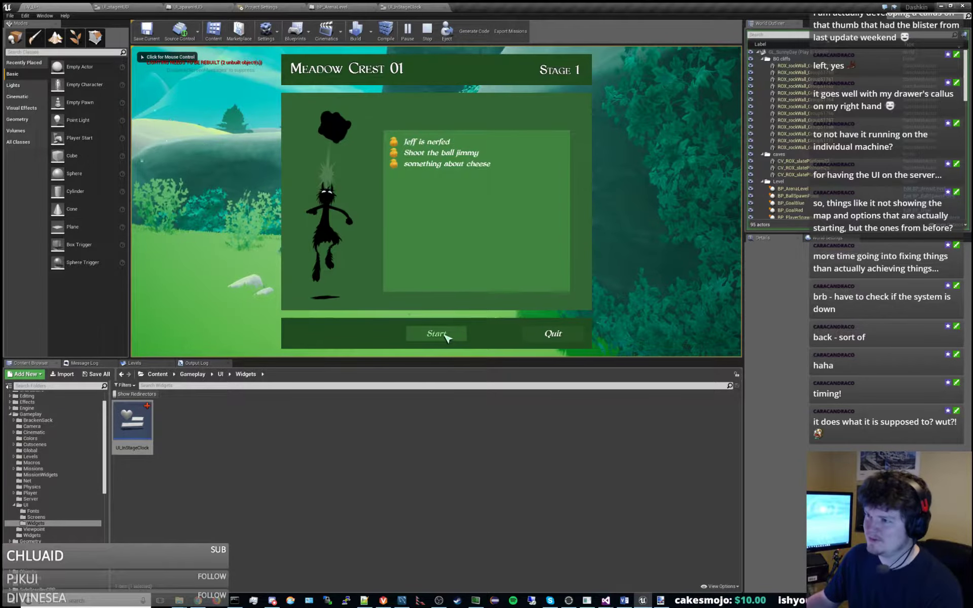
left_click(446, 337)
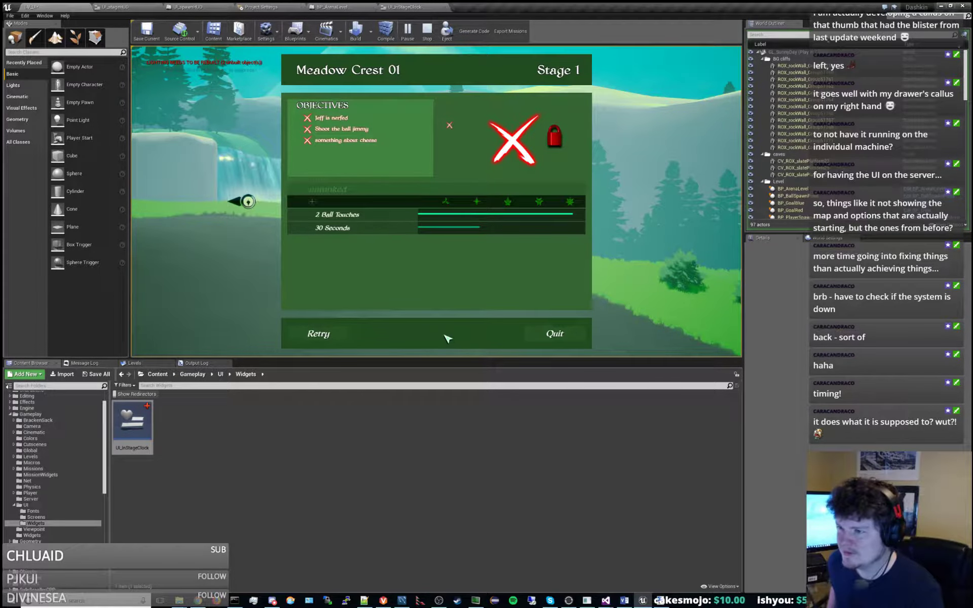
Step: Retry Meadow Crest 01 from the stage results, run into the arena and widen the game viewport to test the HUD's scaling
left_click(335, 334)
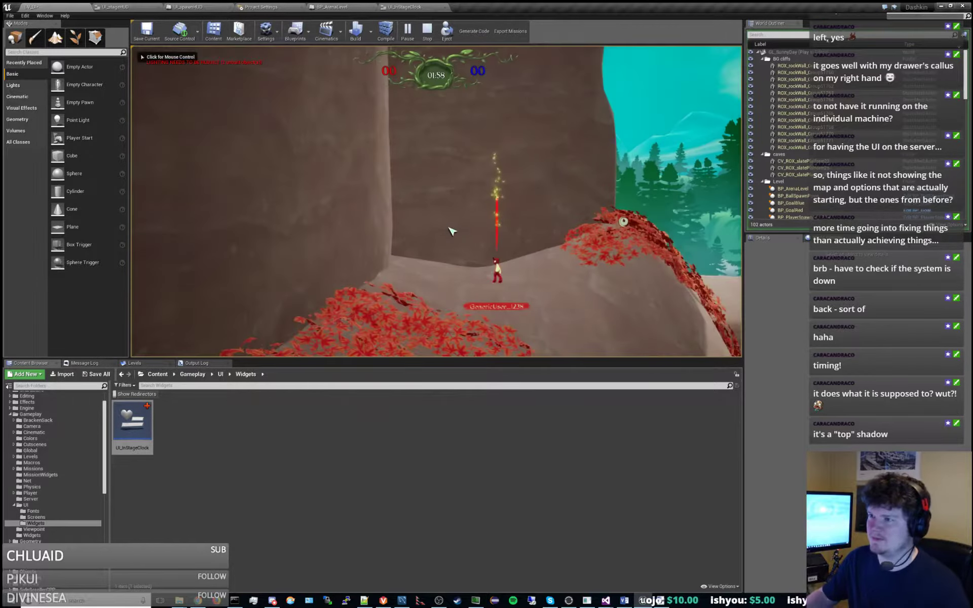
key("d")
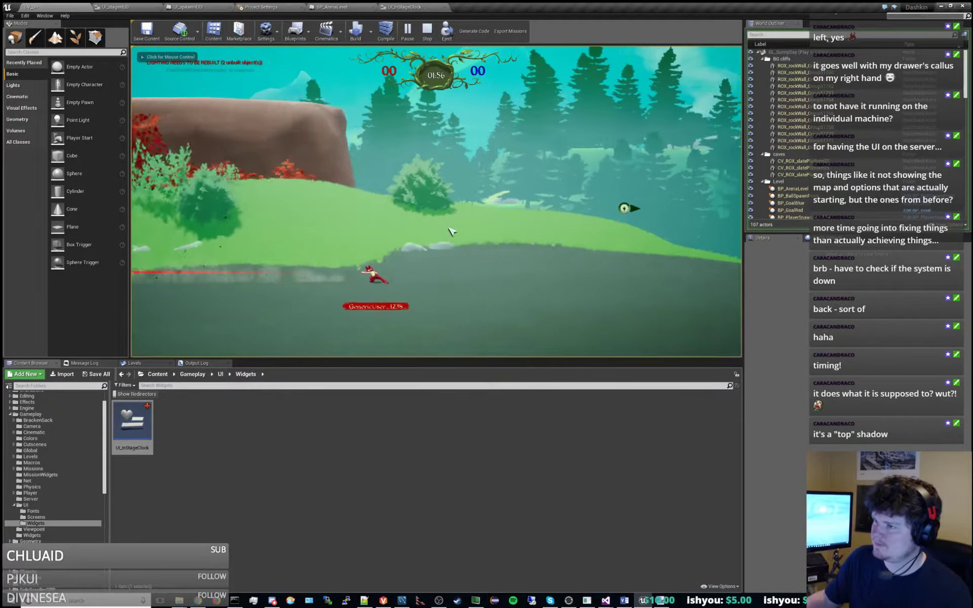
left_click_drag(744, 245, 820, 228)
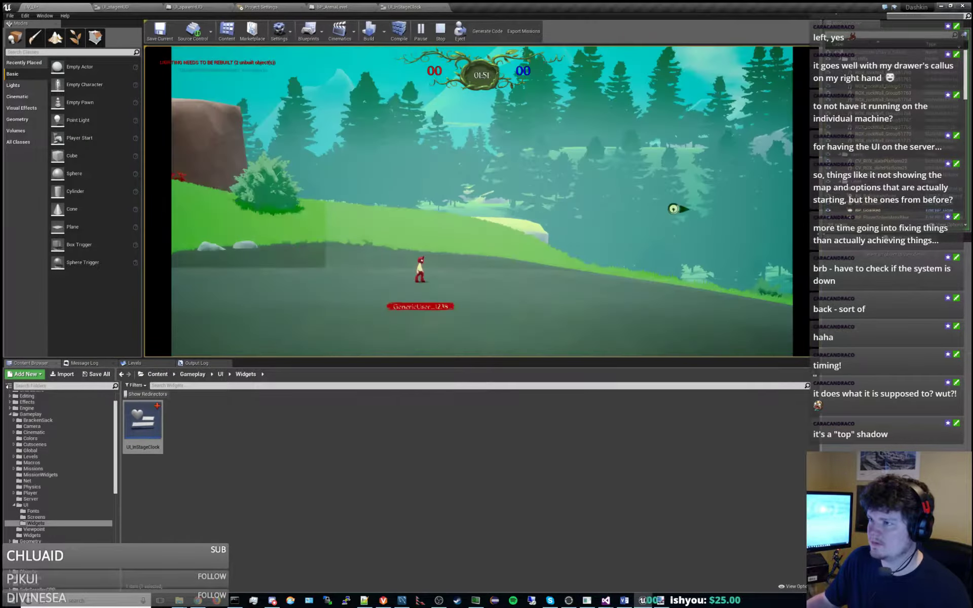
Step: Resize the game viewport's height during the Meadow Crest 01 playtest to test the HUD's scaling, run through the stage and stop the simulation
mouse_move(520, 362)
left_mouse_down()
mouse_move(524, 112)
mouse_move(527, 363)
left_mouse_up()
left_click_drag(542, 13, 537, 0)
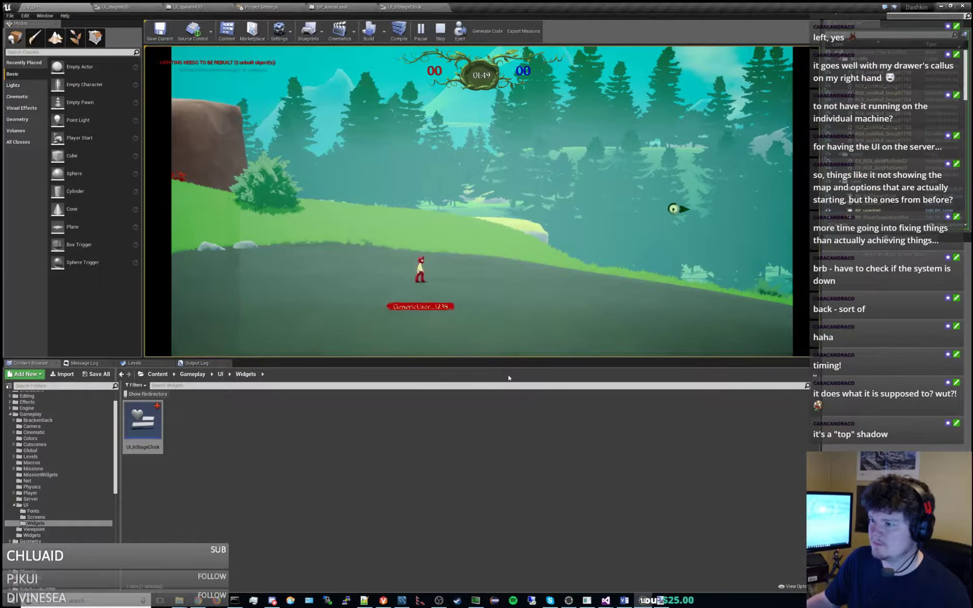
left_click_drag(502, 358, 513, 285)
left_click_drag(525, 117, 517, 379)
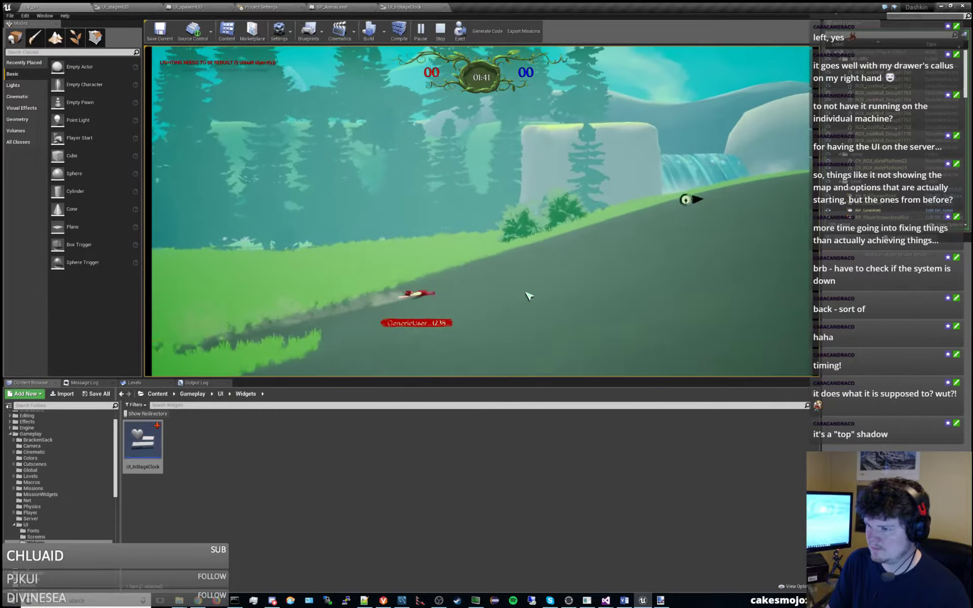
key("space")
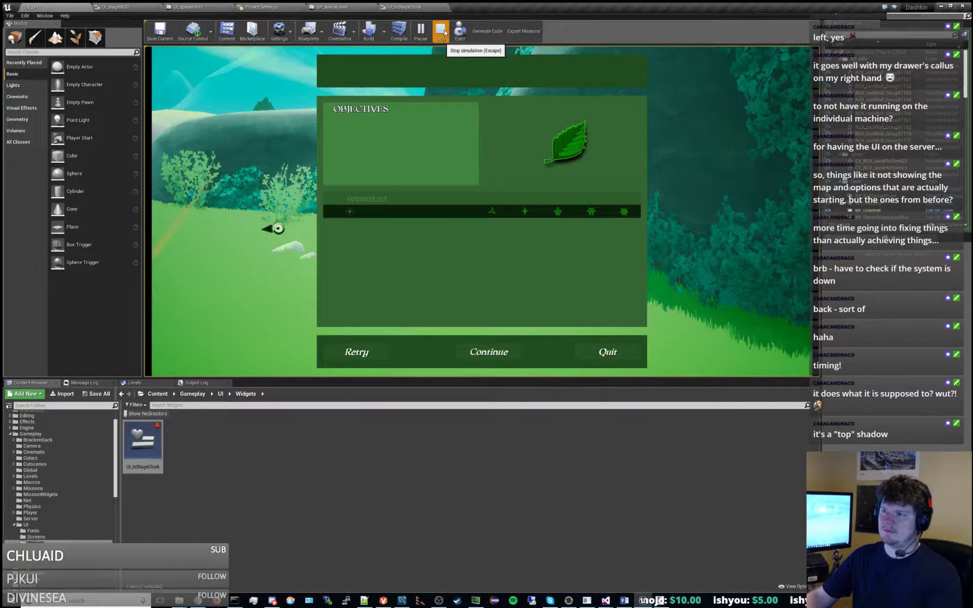
left_click(442, 29)
Step: Return to the LV_UI level editor and open the TestContent/UI folder in the content browser
left_click(115, 6)
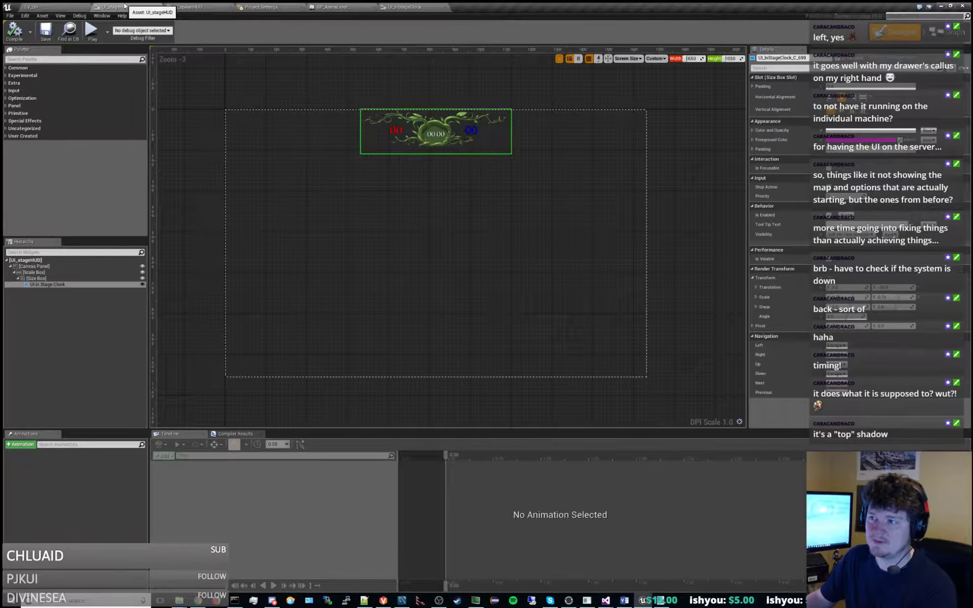
left_click(68, 6)
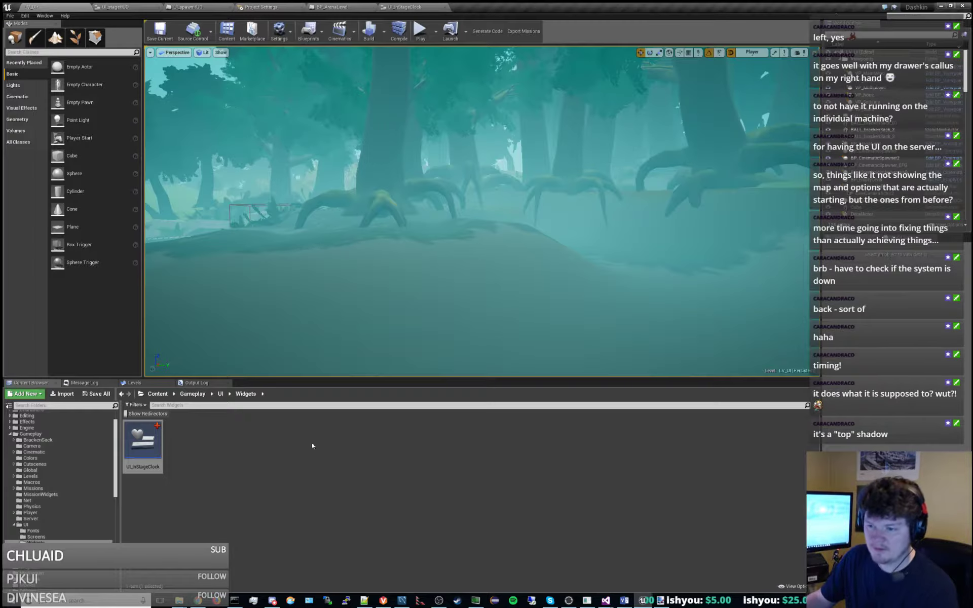
scroll(62, 495, "down", 10)
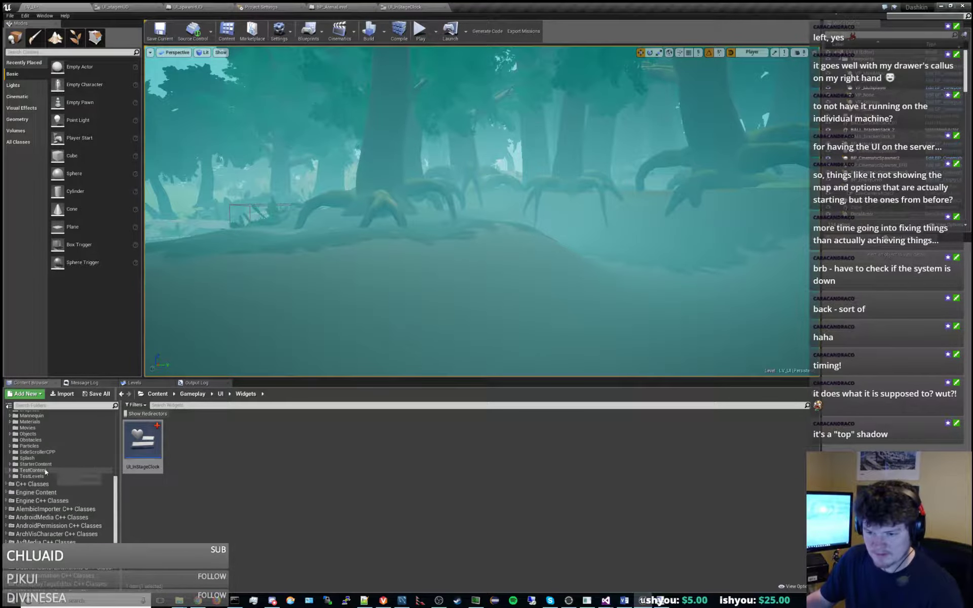
left_click(43, 470)
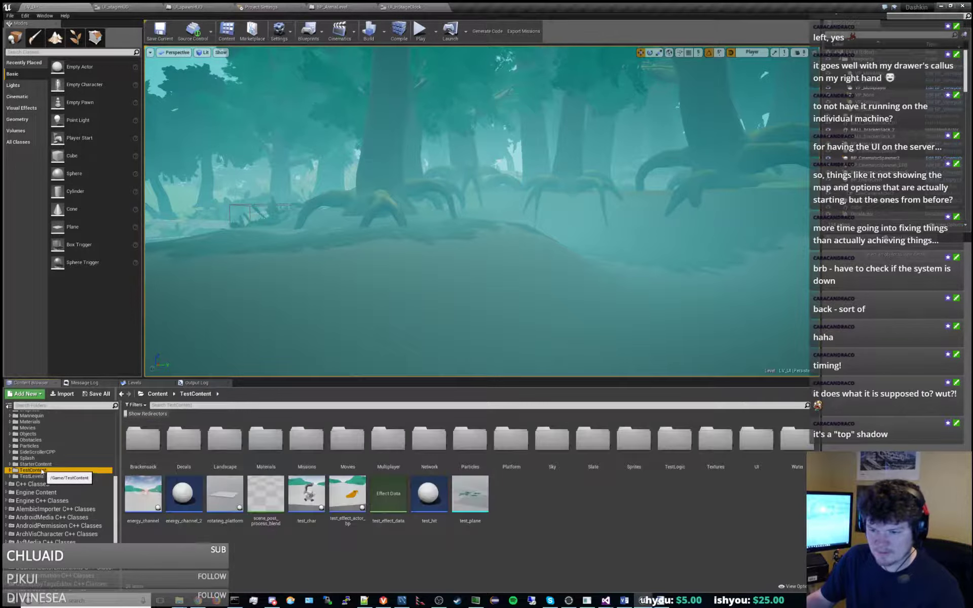
double_click(757, 440)
left_click(304, 439)
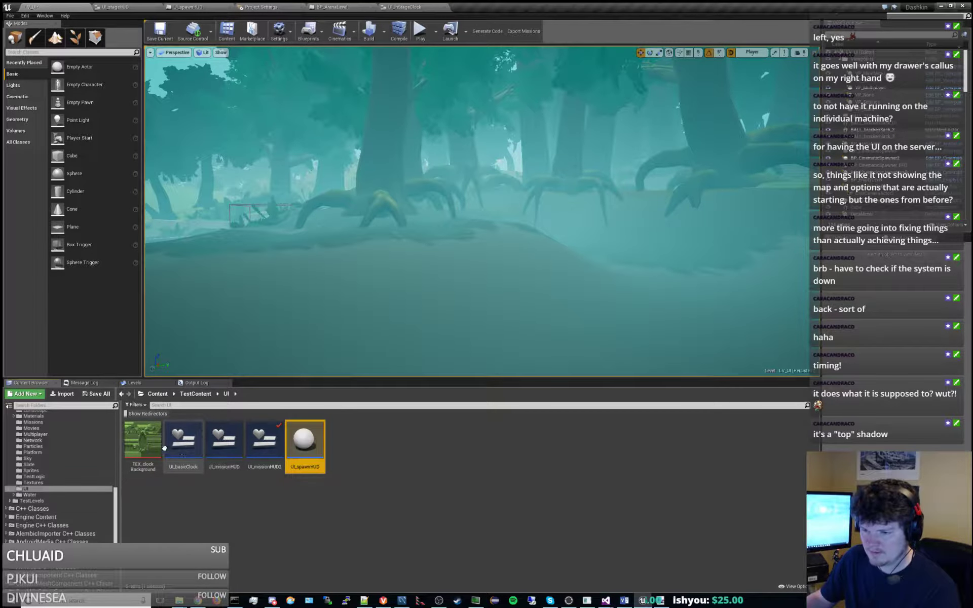
Step: Move the TEX_clockBackground texture from TestContent/UI into the Gameplay/UI/Widgets folder, checking it out of source control
scroll(99, 474, "up", 5)
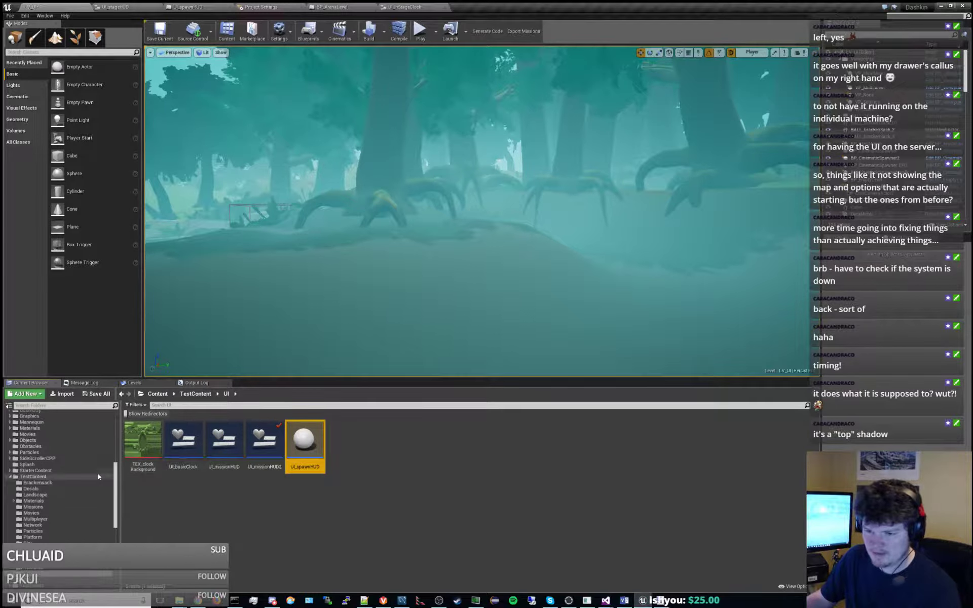
scroll(71, 461, "up", 2)
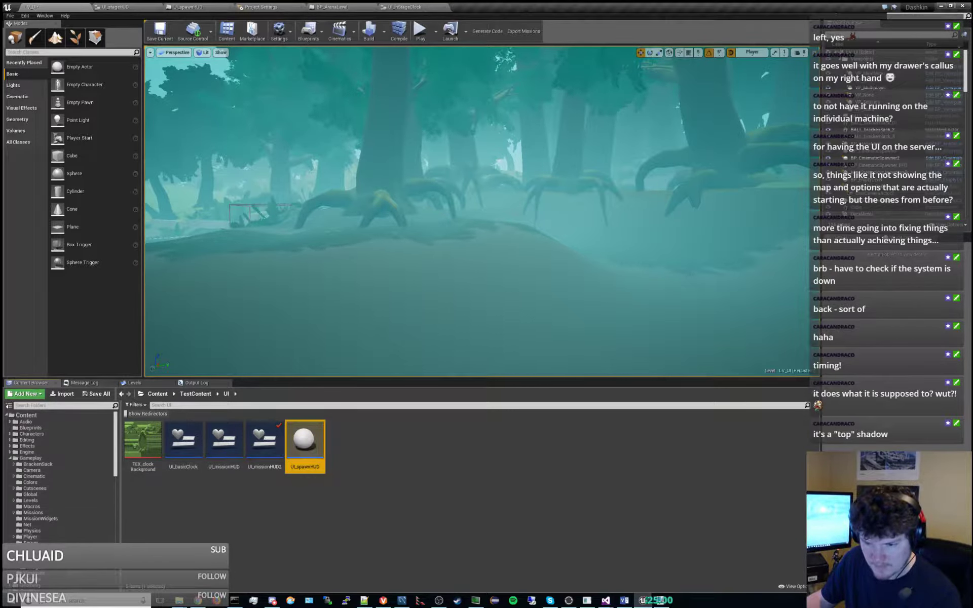
left_click_drag(145, 439, 60, 572)
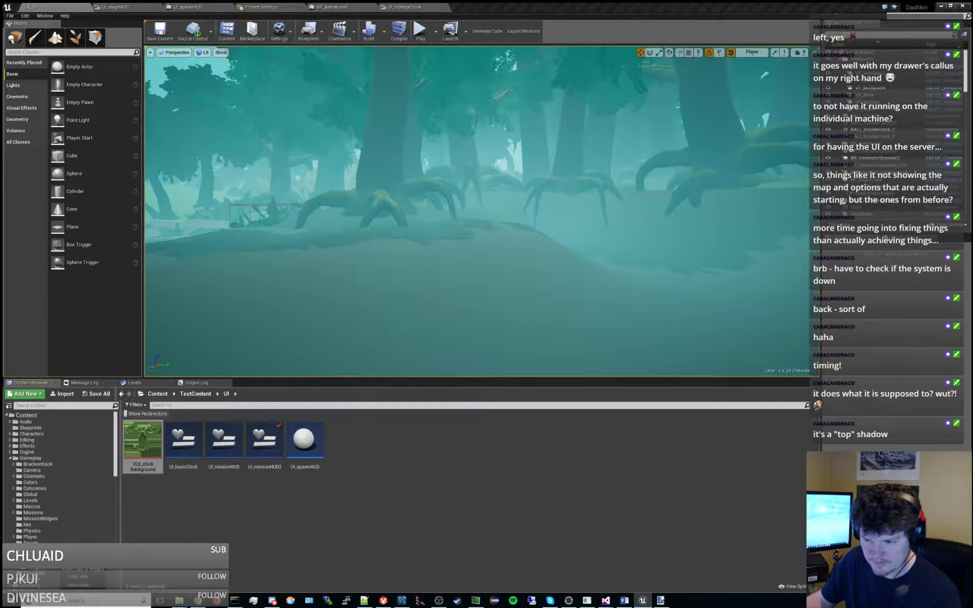
left_click(82, 584)
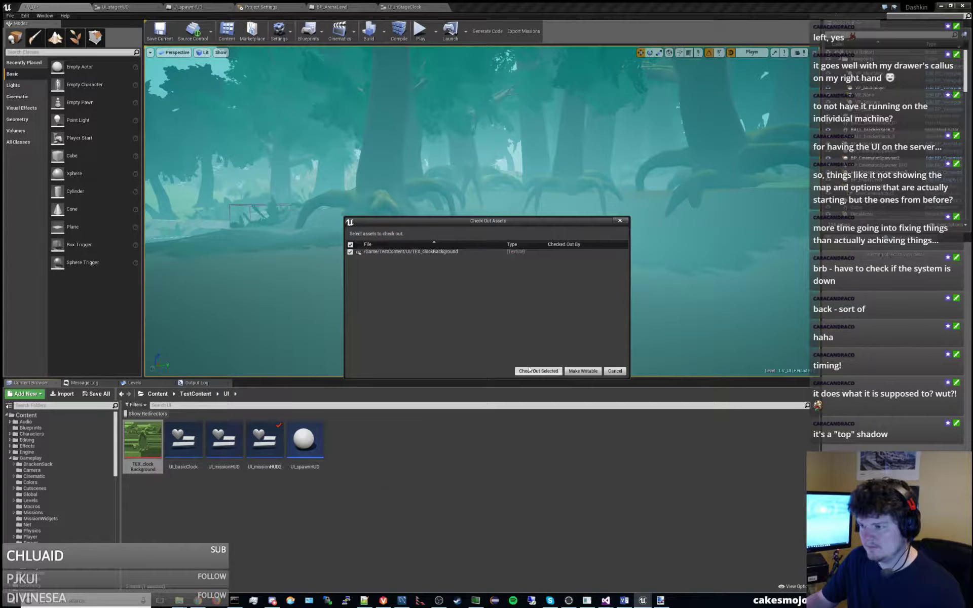
left_click(536, 370)
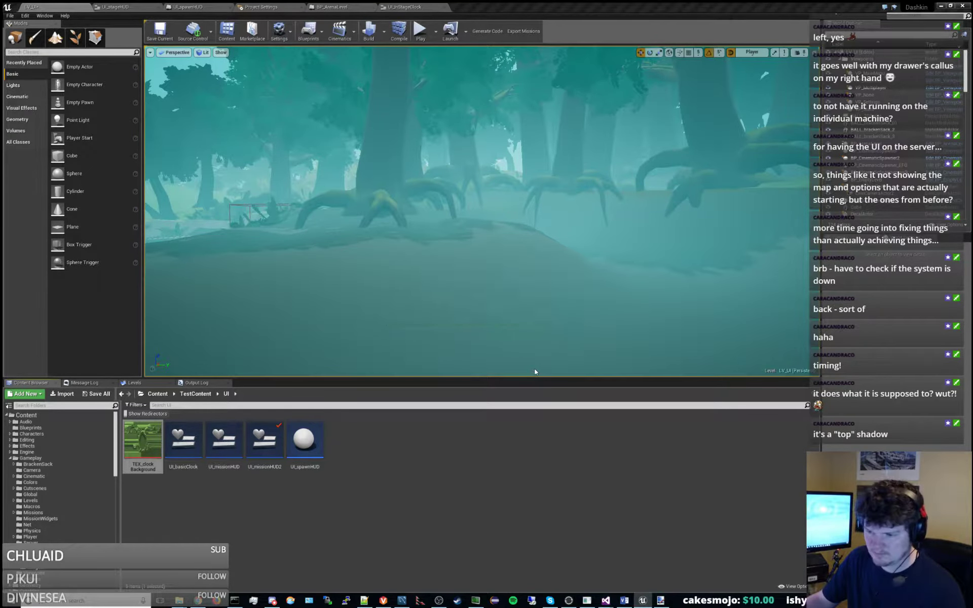
Step: Fix up the TEX_clockBackground redirector in TestContent/UI, checking out UI_basicClock
right_click(152, 437)
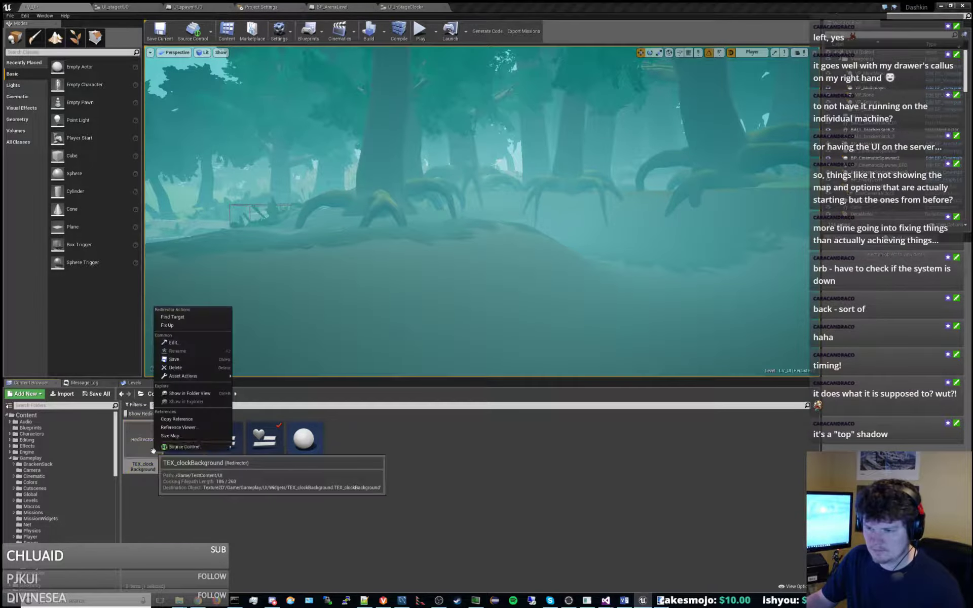
left_click(197, 331)
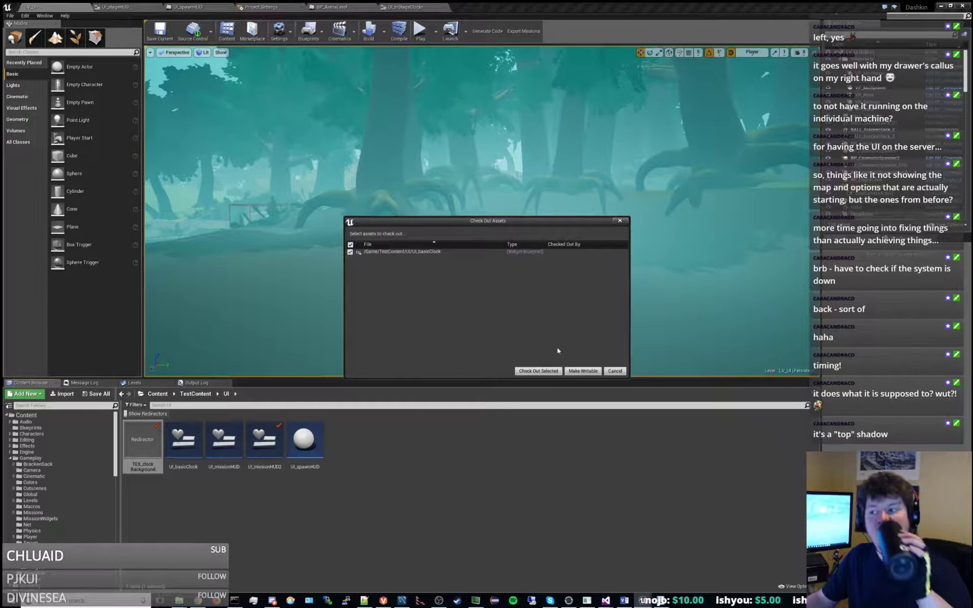
left_click(551, 371)
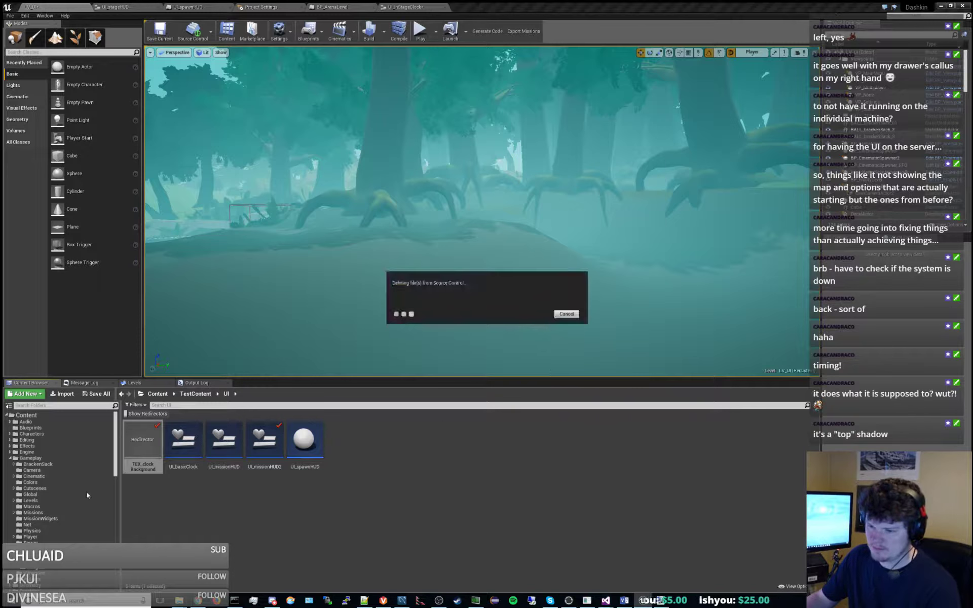
left_click(139, 440)
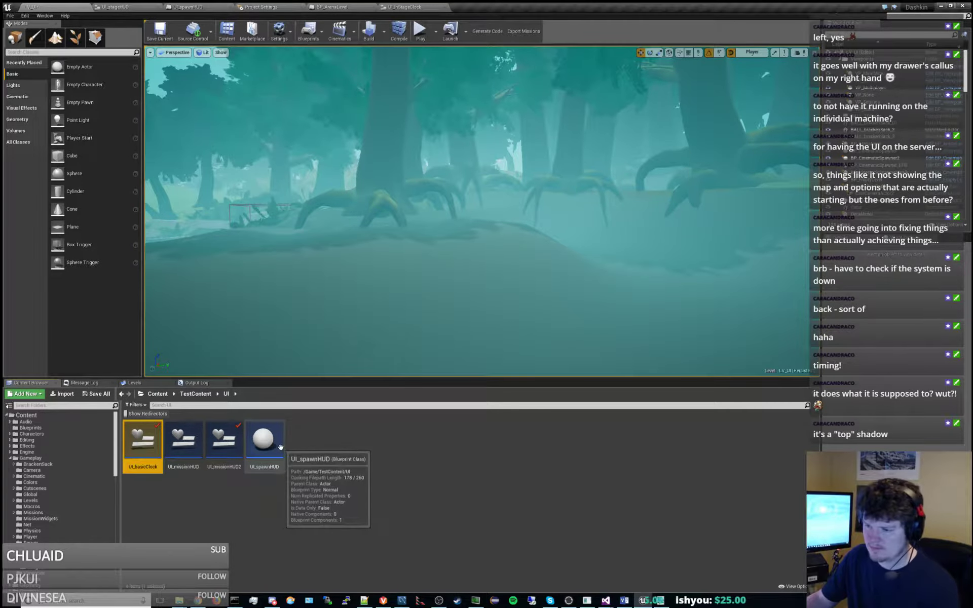
left_click(261, 453, "shift")
key("Delete")
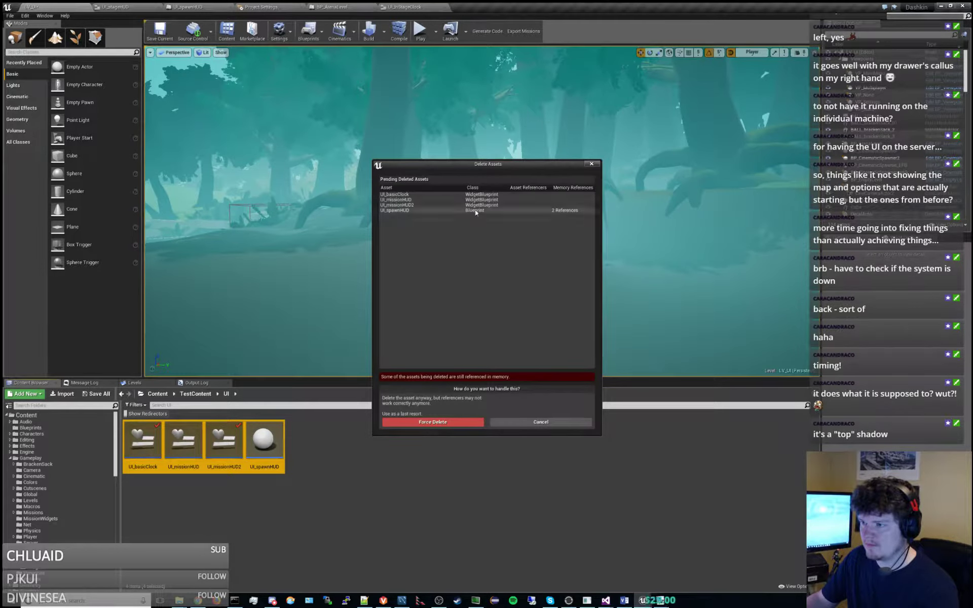
left_click(476, 211)
left_click(540, 422)
Step: Force delete the UI_spawnHUD blueprint from the TestContent/UI folder
left_click(263, 443)
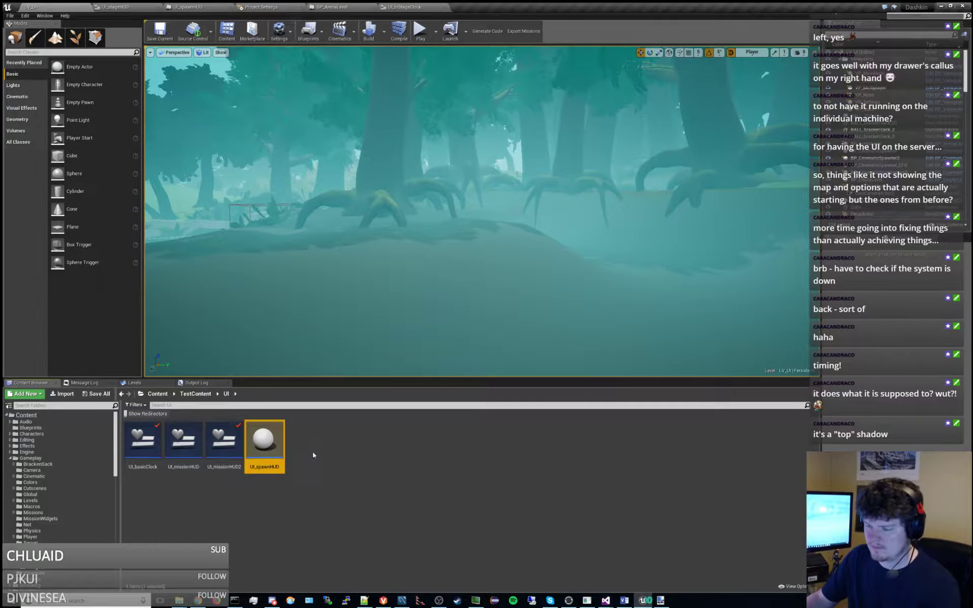
key("Delete")
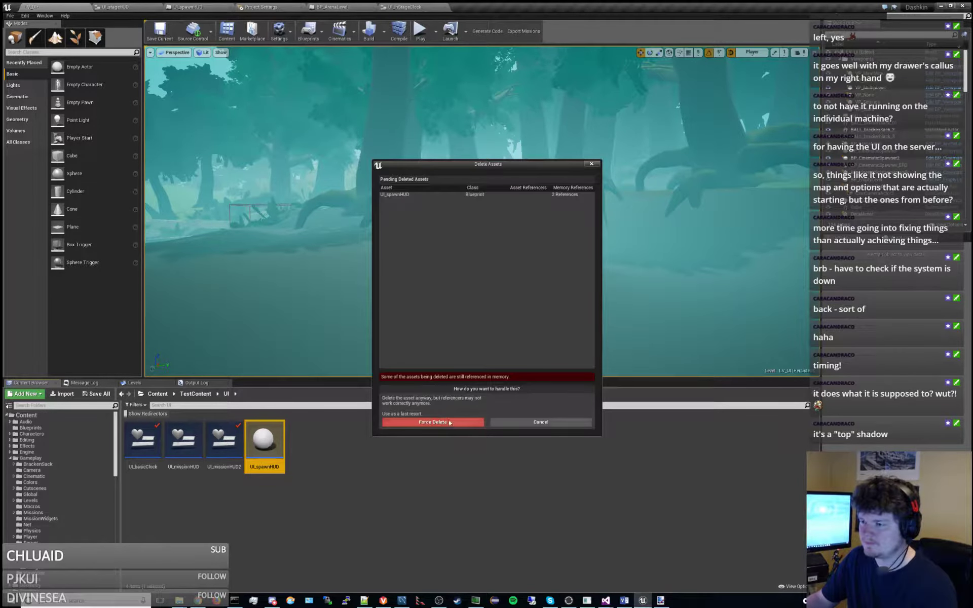
left_click(439, 422)
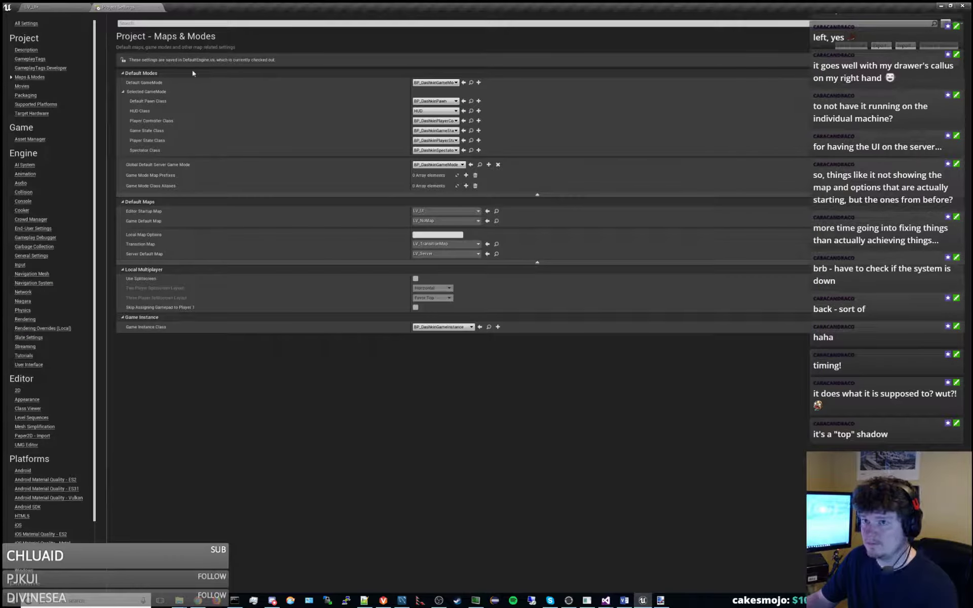
Step: Delete the old UI_missionHUD2, UI_missionHUD and UI_basicClock widgets from TestContent/UI one at a time
left_click(61, 6)
left_click(224, 446)
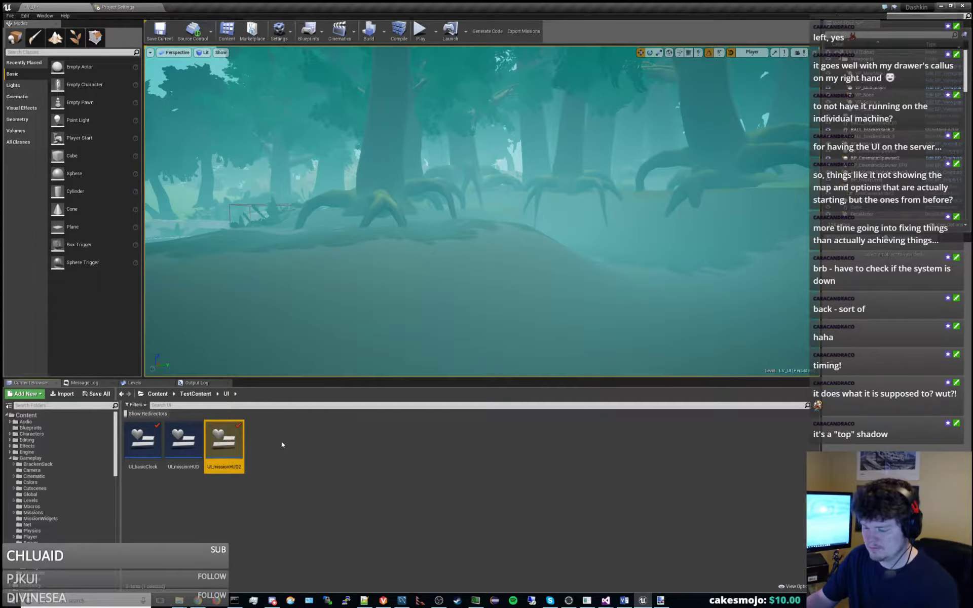
key("Delete")
left_click(435, 422)
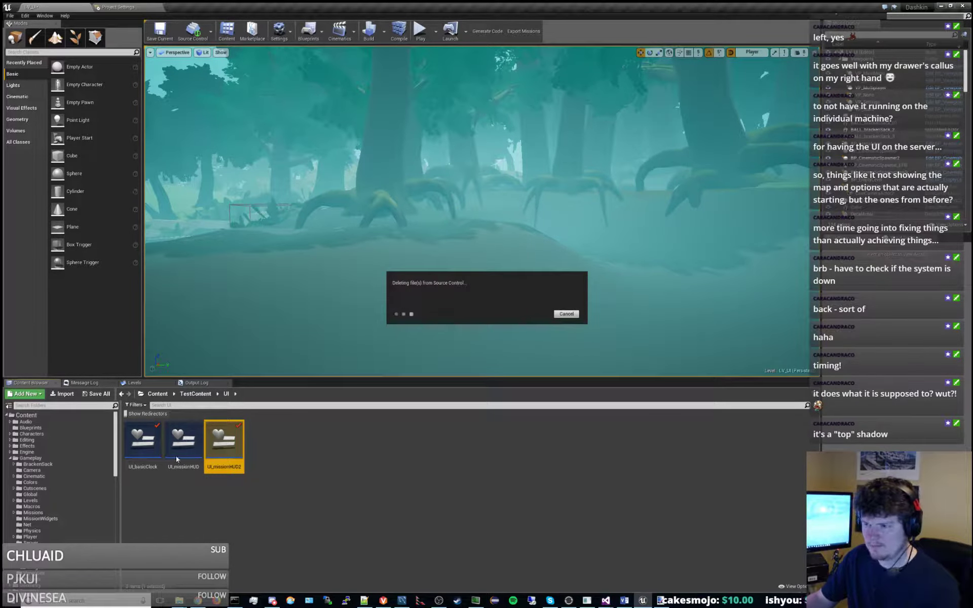
left_click(178, 448)
key("Delete")
left_click(452, 422)
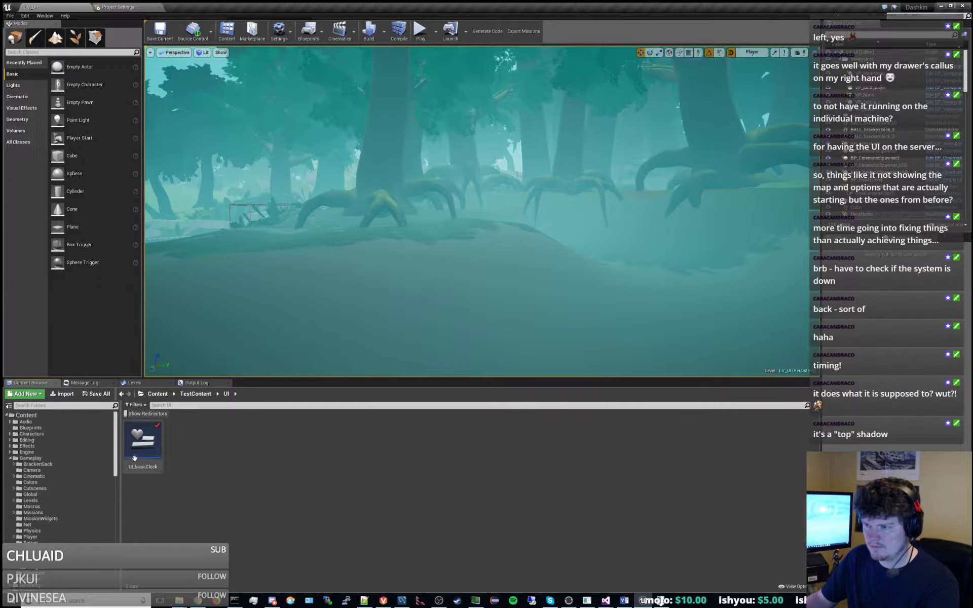
left_click(134, 457)
key("Delete")
left_click(441, 424)
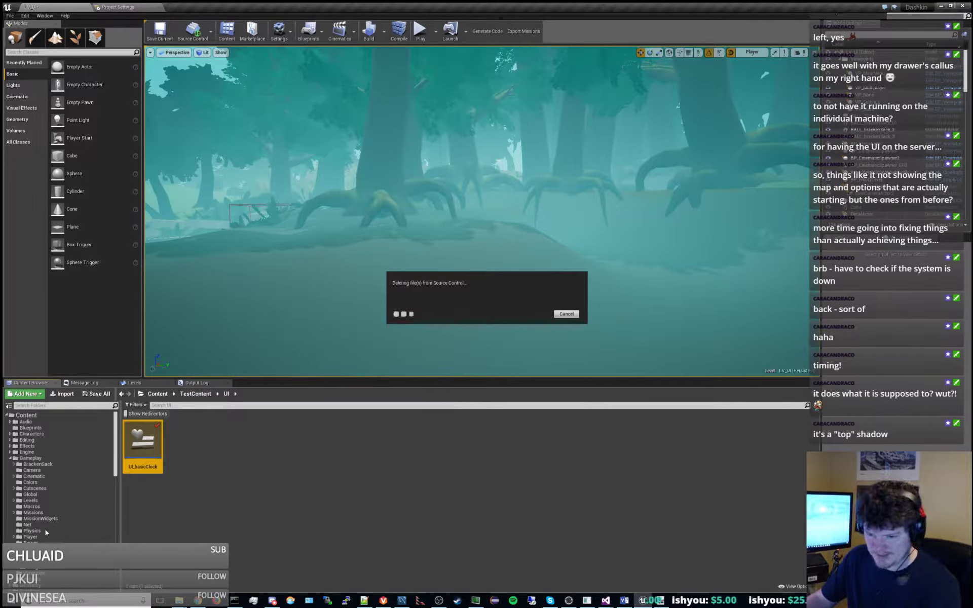
Step: Review the contents of the Gameplay/UI Screens and Widgets folders and the TestContent folder after the cleanup
key("alt+Left")
key("alt+Left")
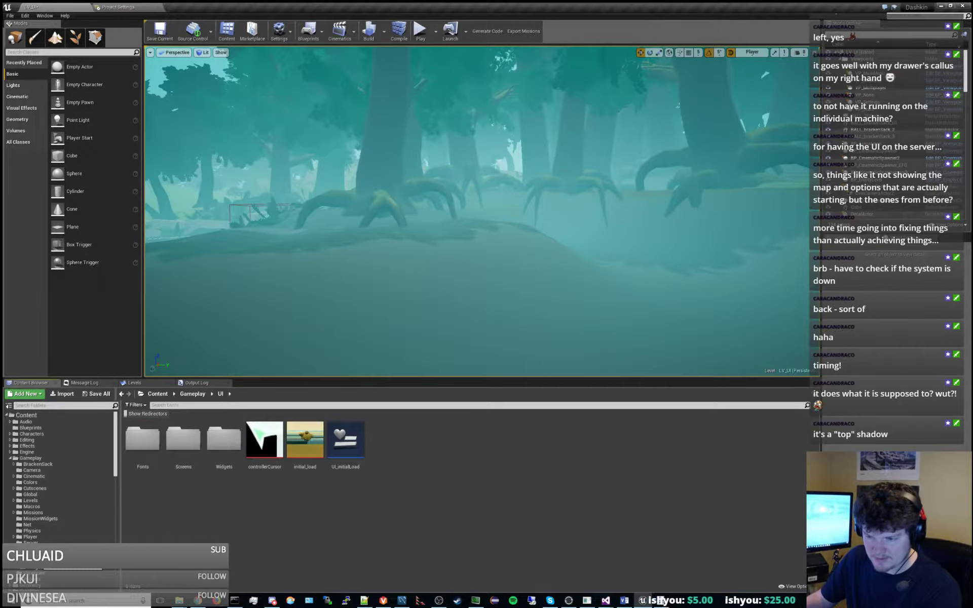
left_click(40, 568)
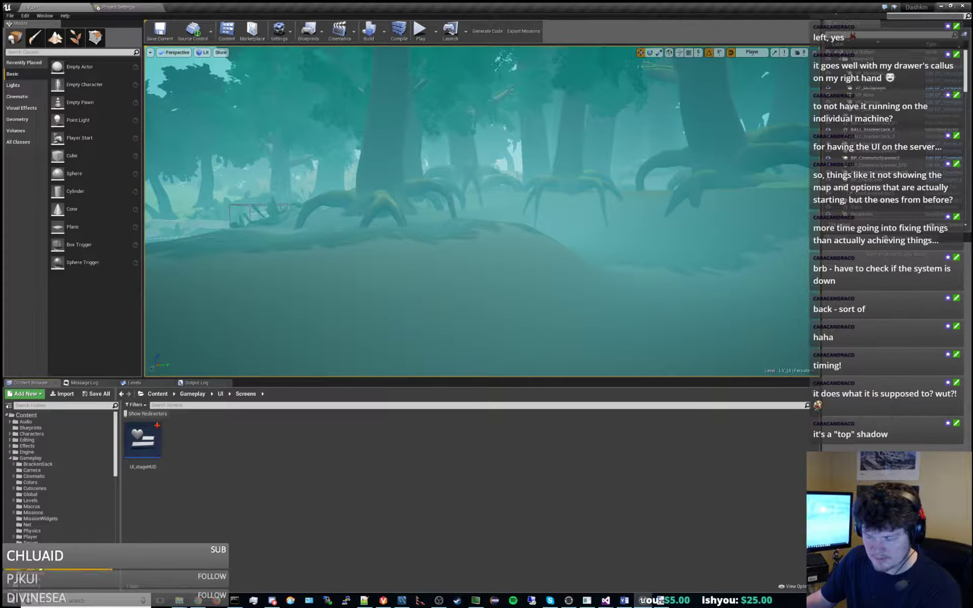
left_click(41, 569)
scroll(48, 507, "down", 6)
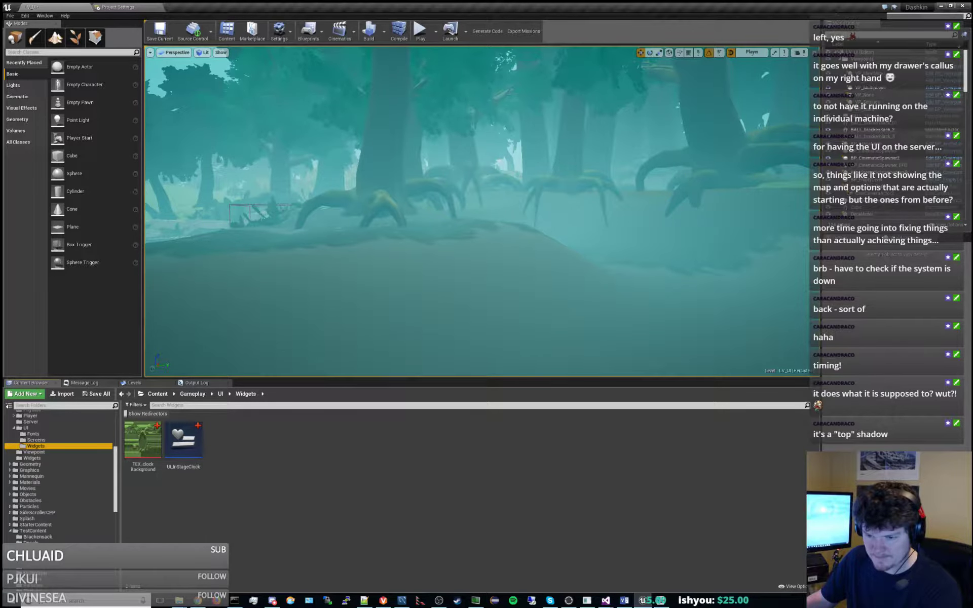
left_click(33, 530)
scroll(48, 535, "down", 3)
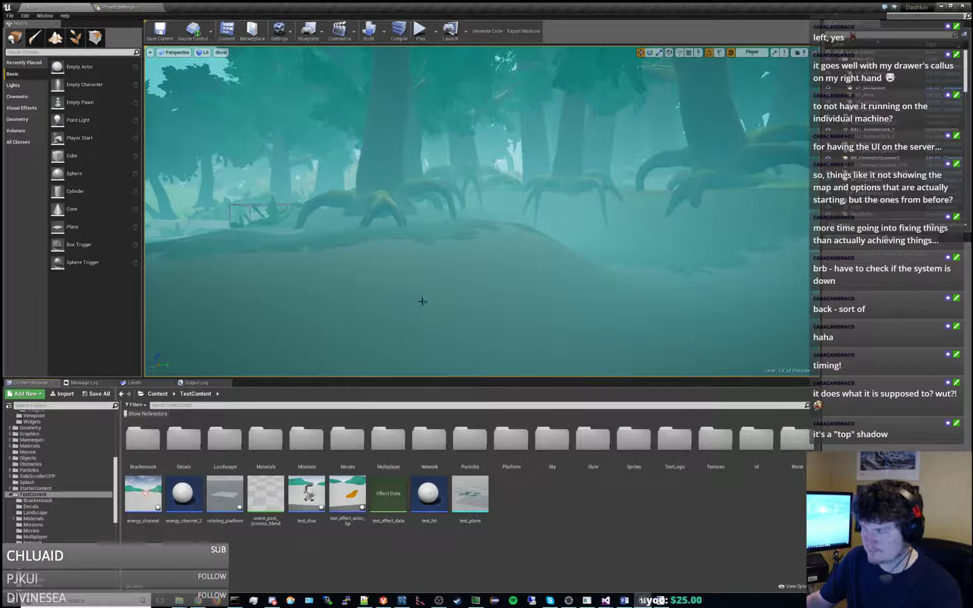
scroll(60, 474, "up", 10)
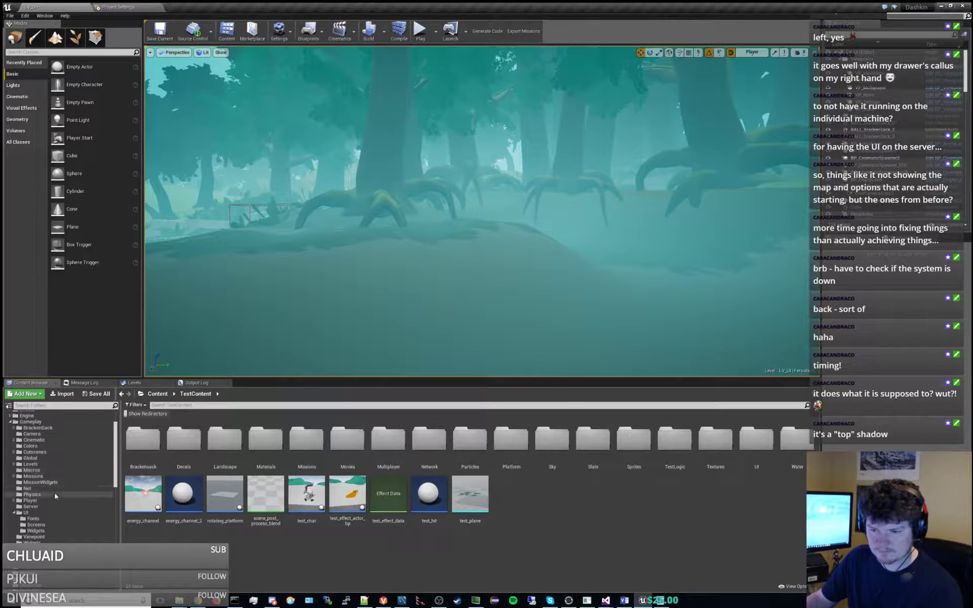
left_click(48, 520)
left_click(47, 526)
left_click(46, 531)
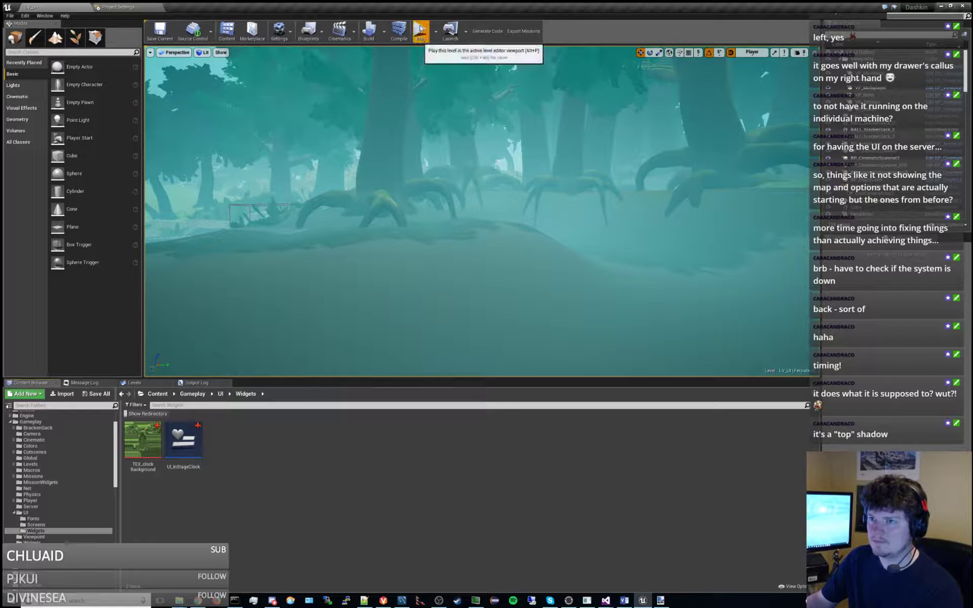
Step: Play LV_UI in the editor and start the single-player Training mission Meadow Crest 01
left_click(421, 52)
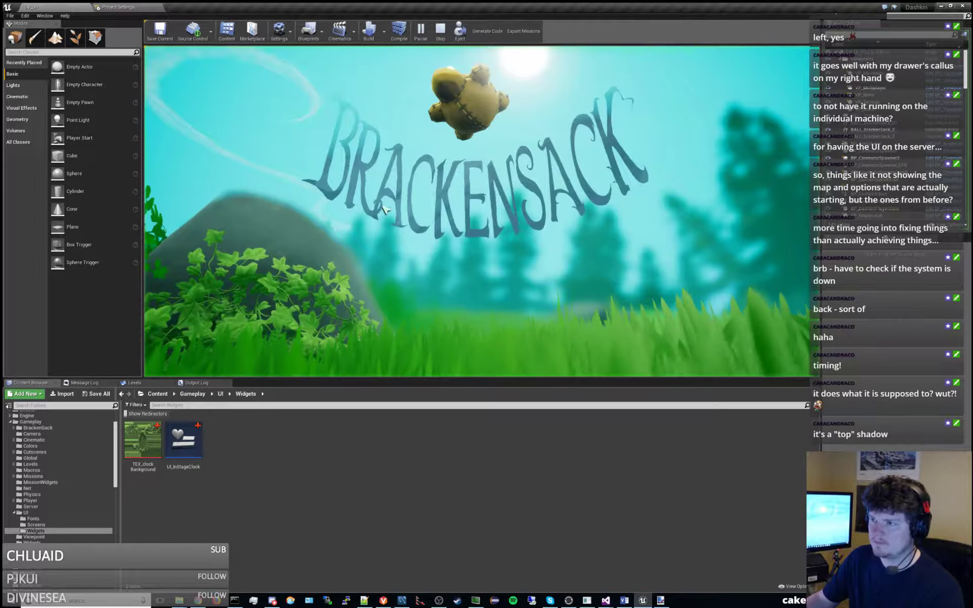
left_click(365, 182)
left_click(225, 228)
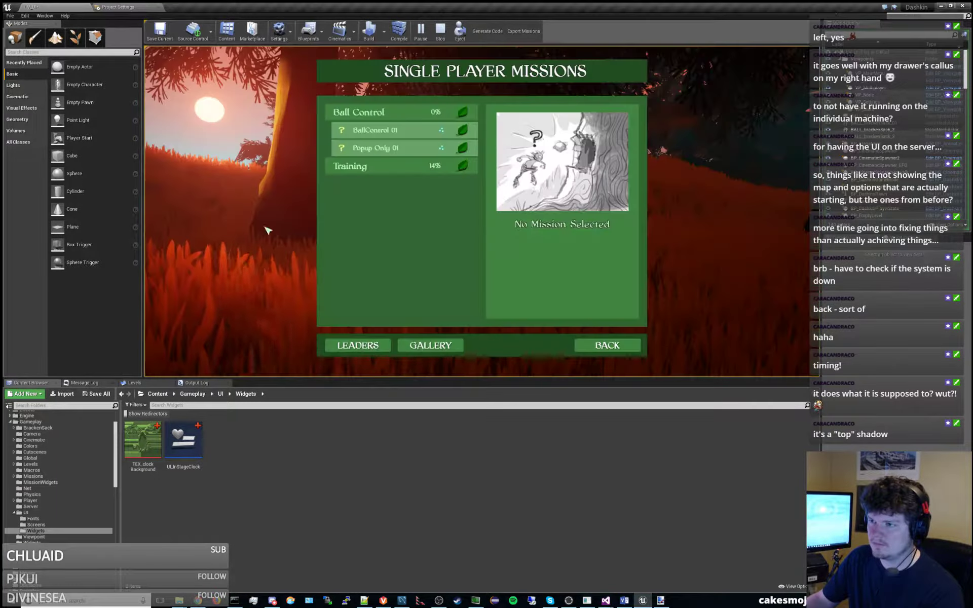
left_click(407, 170)
left_click(409, 181)
left_click(410, 181)
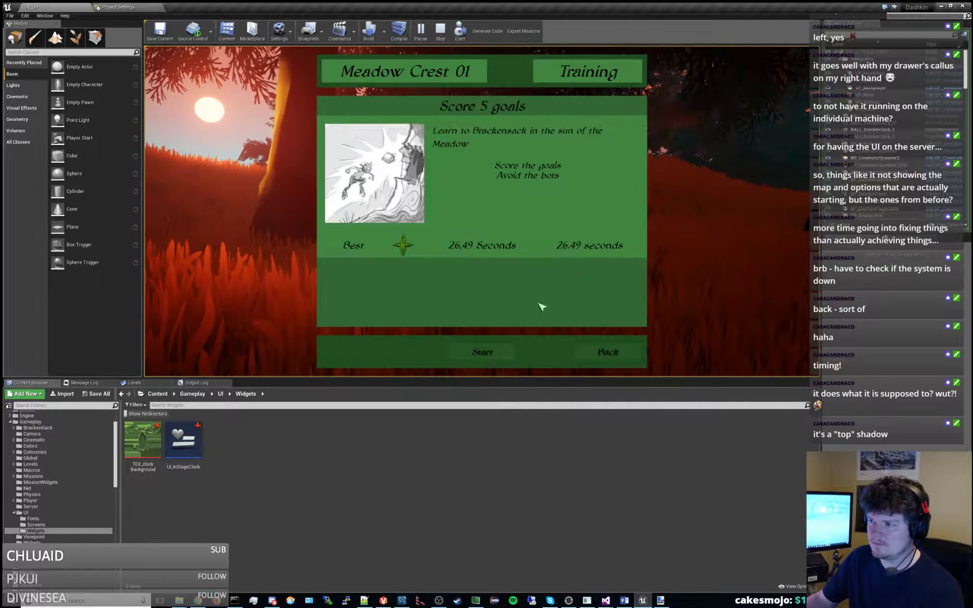
left_click(487, 351)
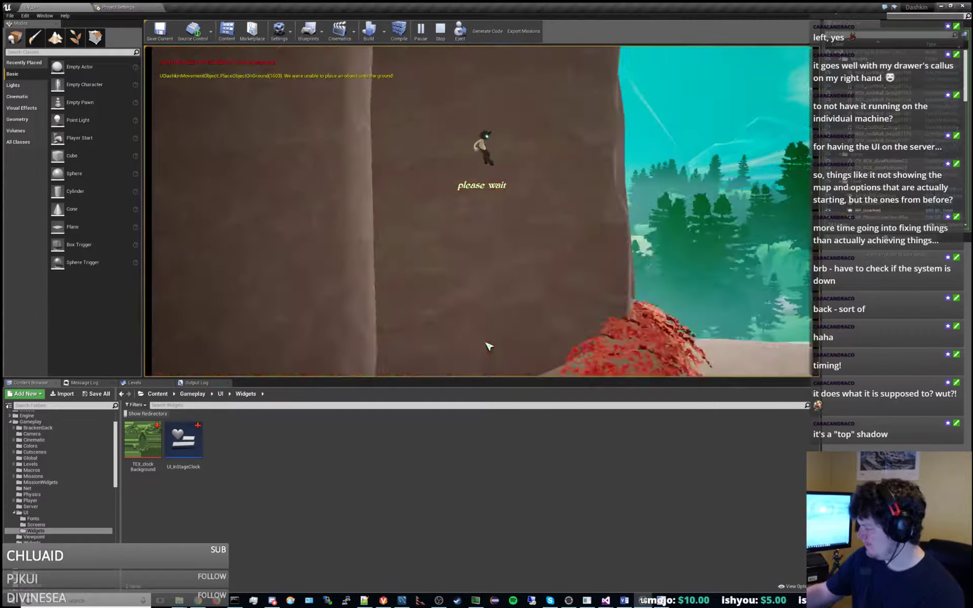
Step: Playtest Meadow Crest 01 with the in-stage HUD, running through the arena and scoring until the stage ends
left_click(479, 355)
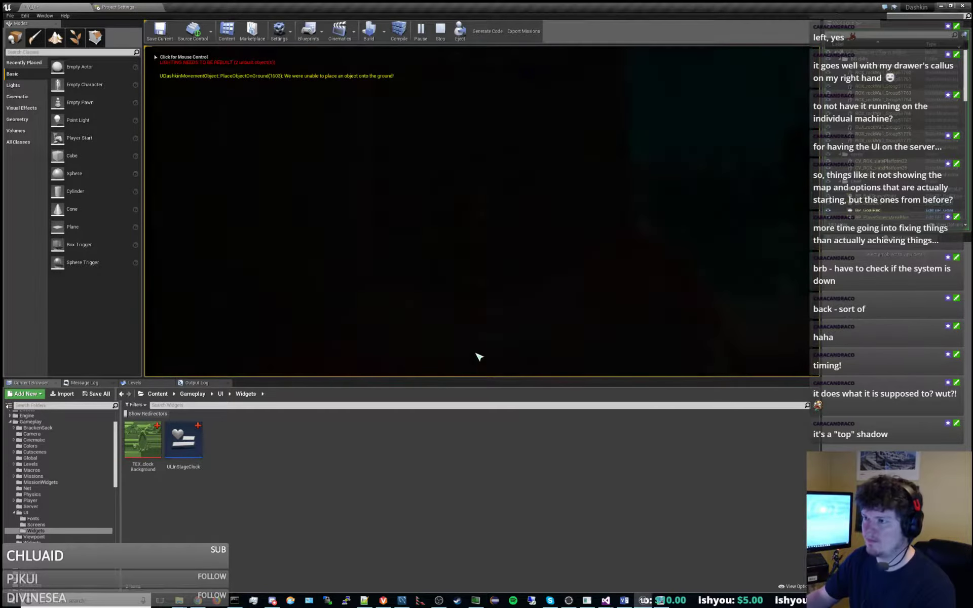
key("d")
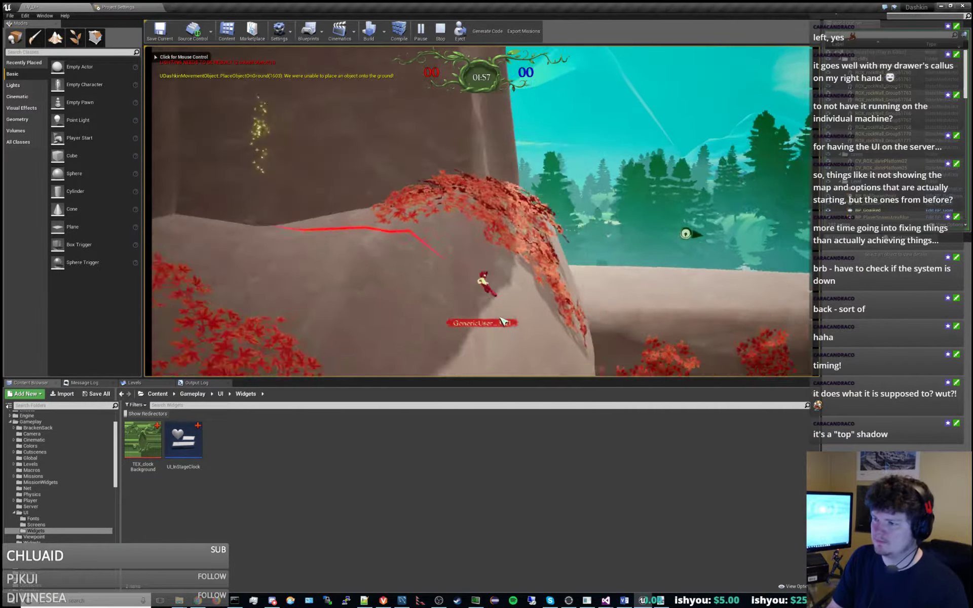
key("d")
key("space")
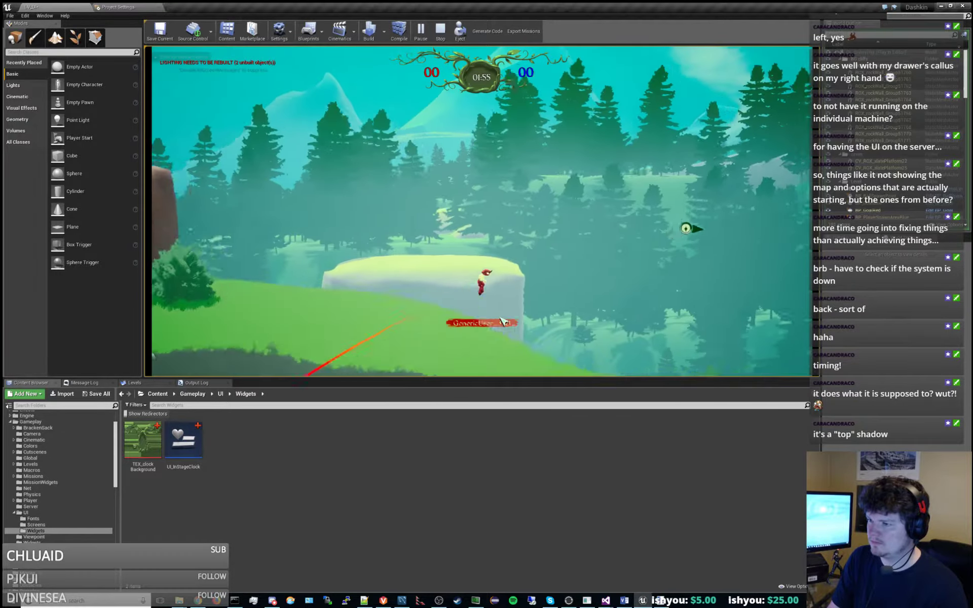
key("d")
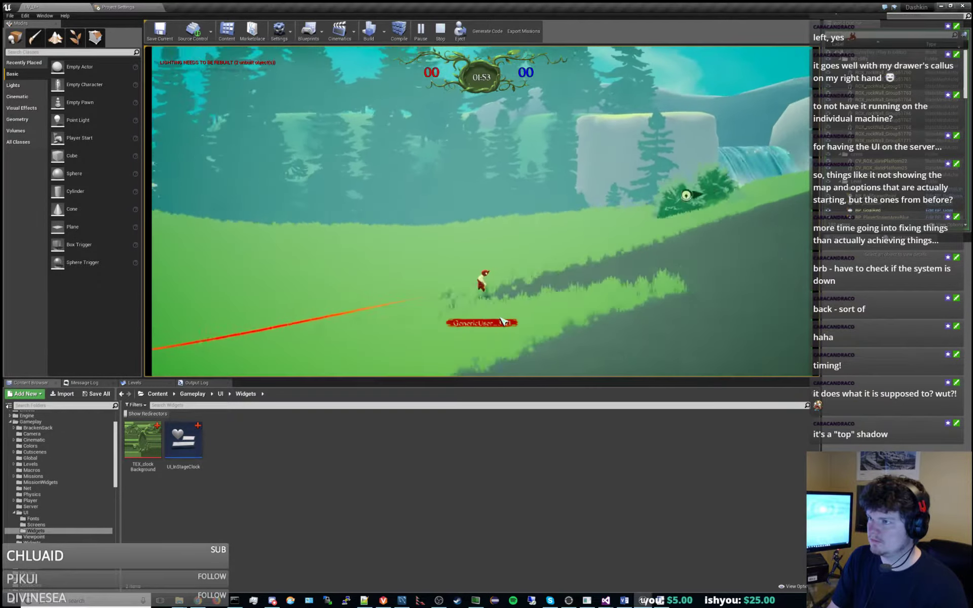
key("d")
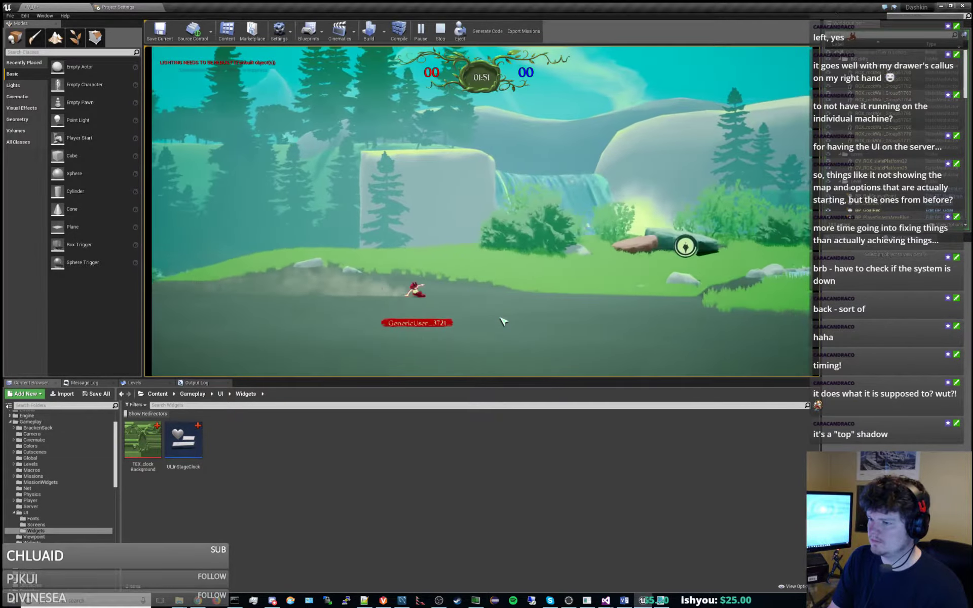
key("d")
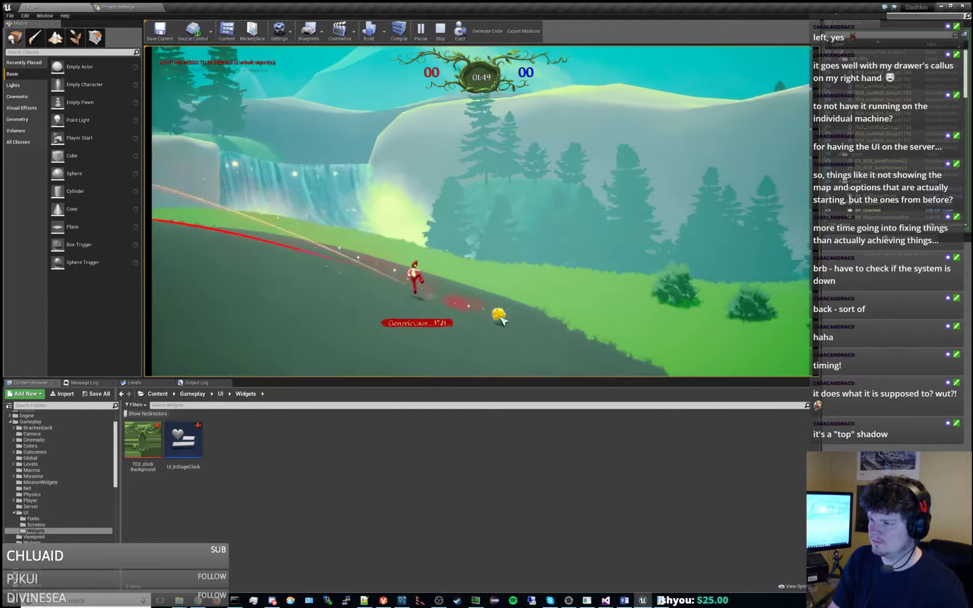
key("d")
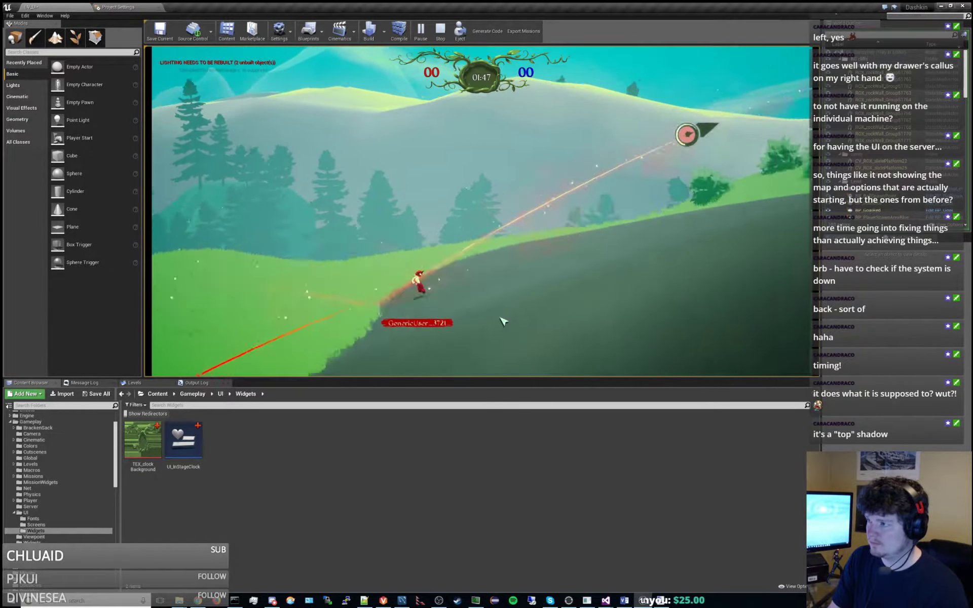
key("d")
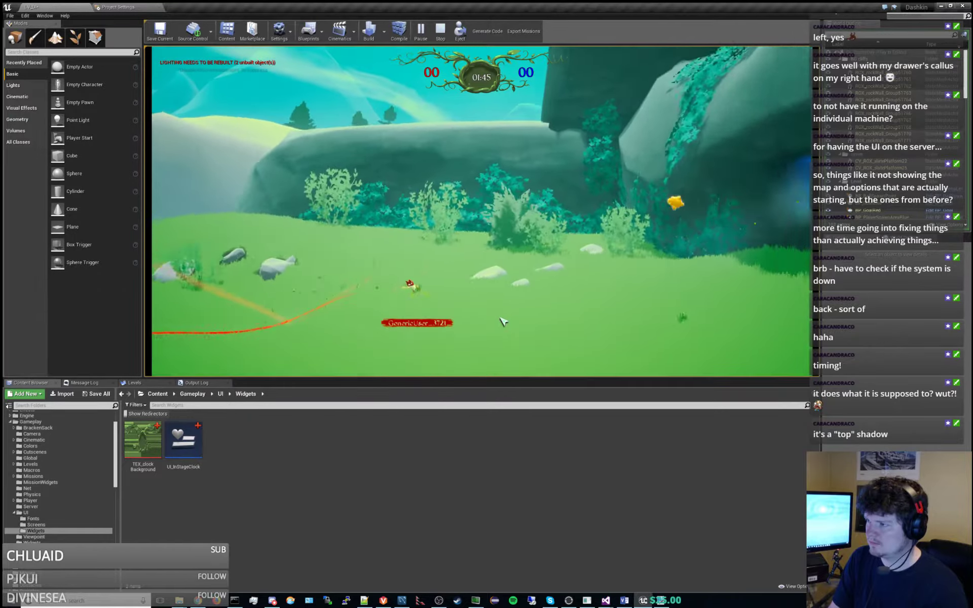
key("a")
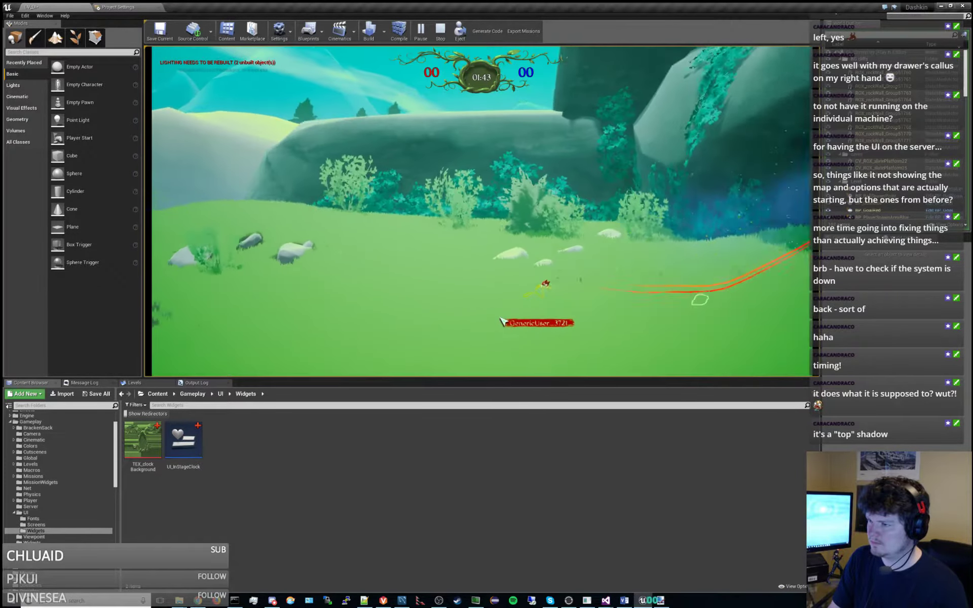
key("d")
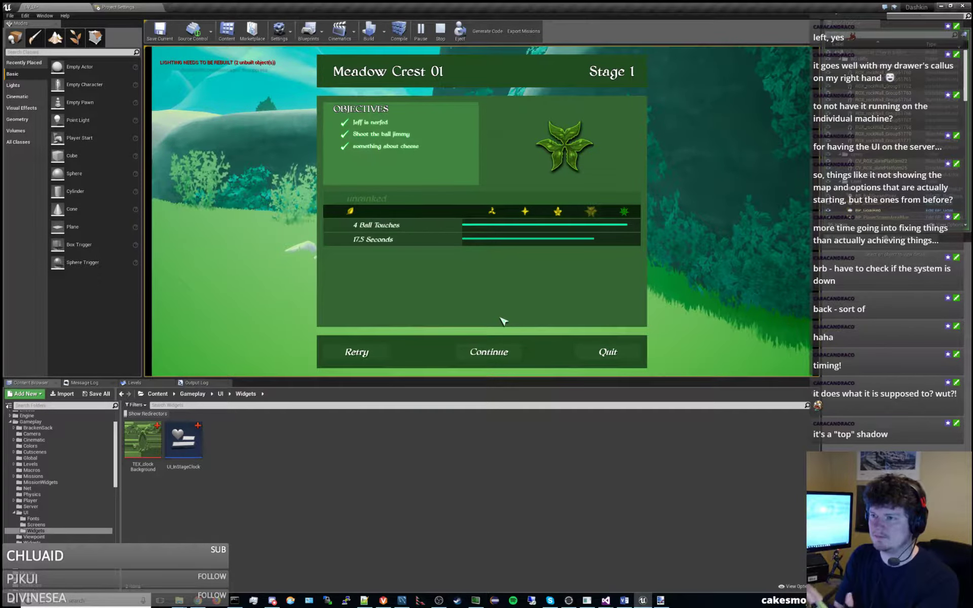
Step: Continue past the Stage 1 results, quit the mission and go back to the main menu
left_click(489, 353)
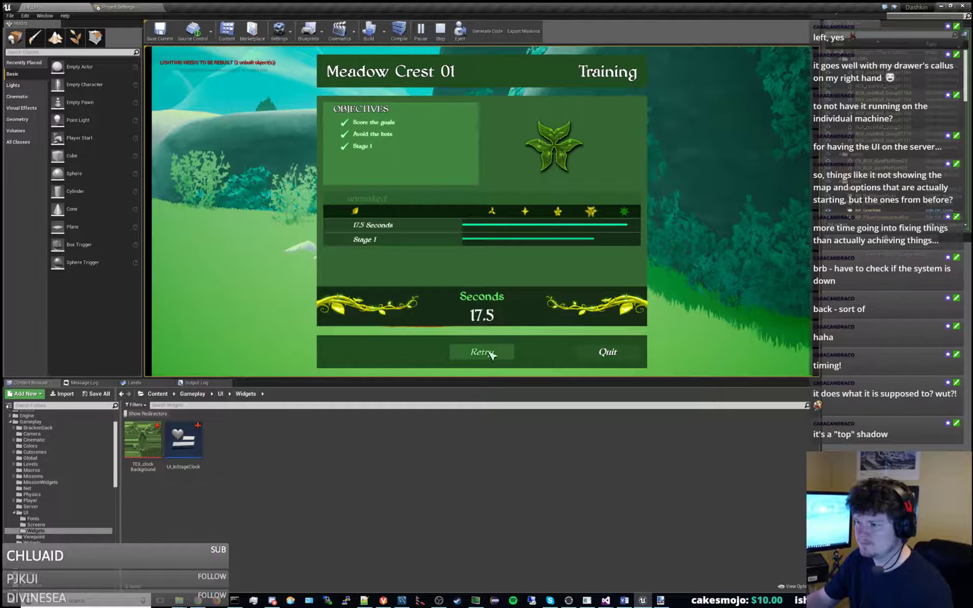
left_click(606, 353)
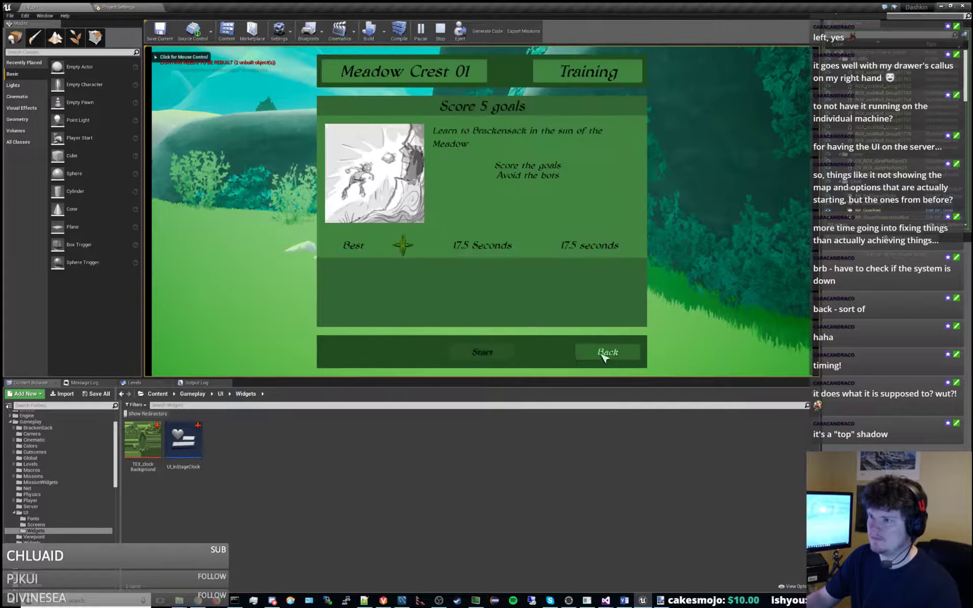
left_click(606, 355)
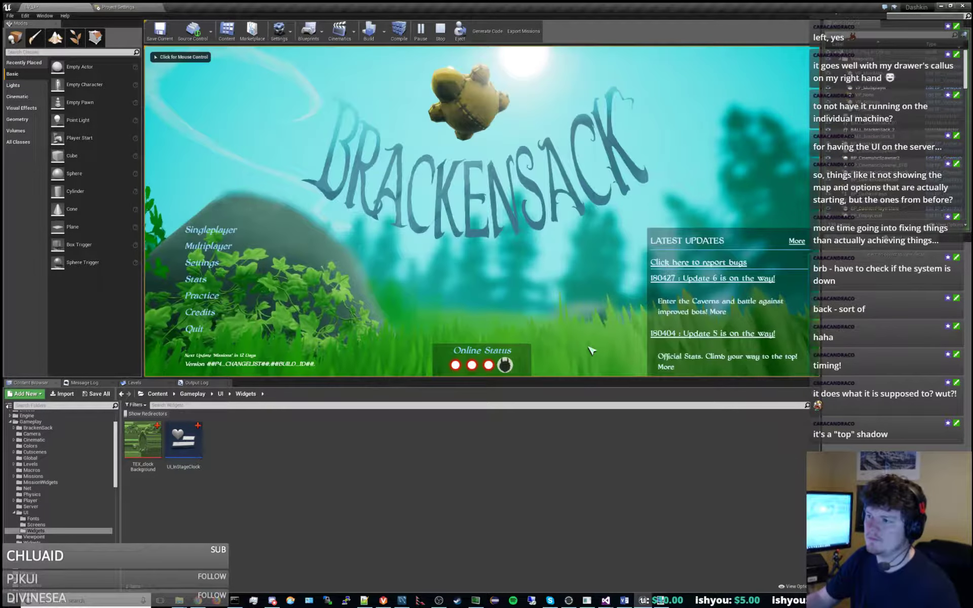
Step: Bring up the game's quit confirmation dialog and shrink and enlarge the viewport height to check how the UI scales
left_click(593, 349)
left_click(229, 335)
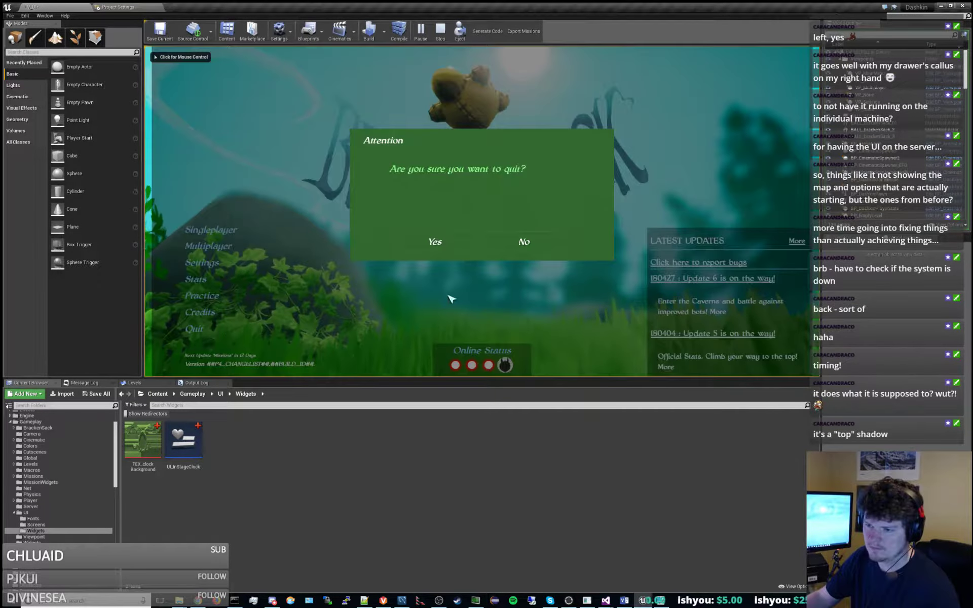
left_click(511, 246)
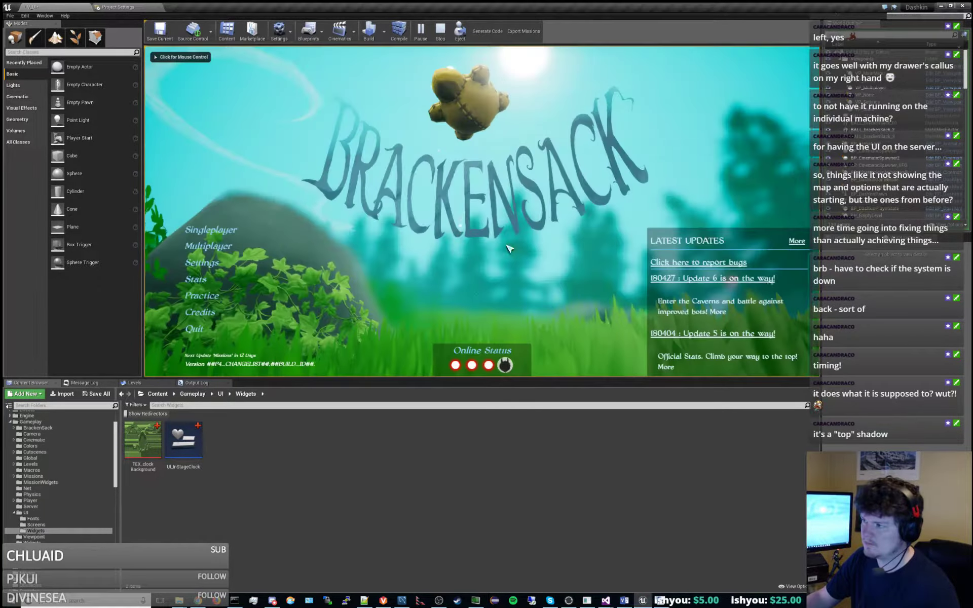
left_click(223, 333)
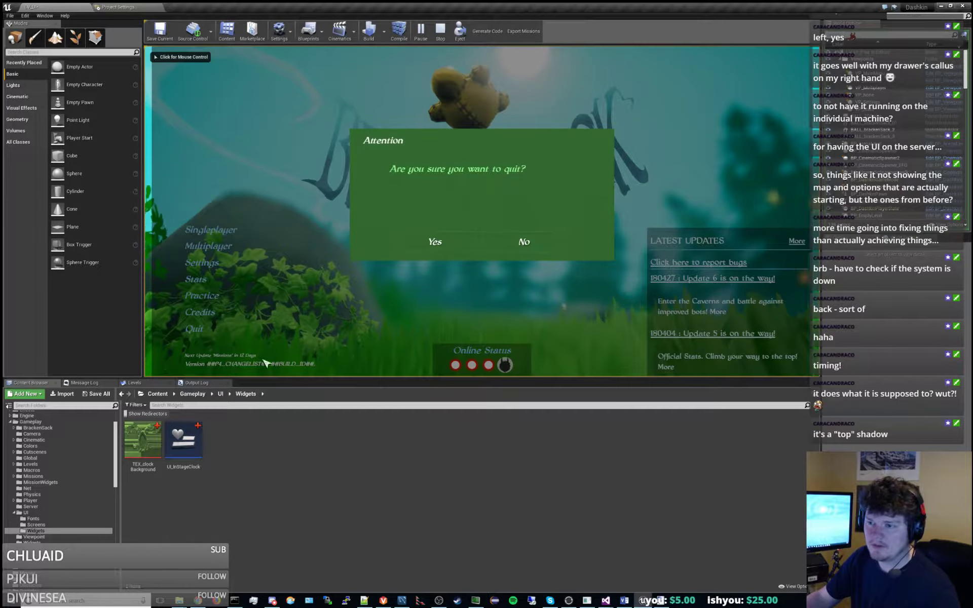
left_click_drag(315, 378, 373, 267)
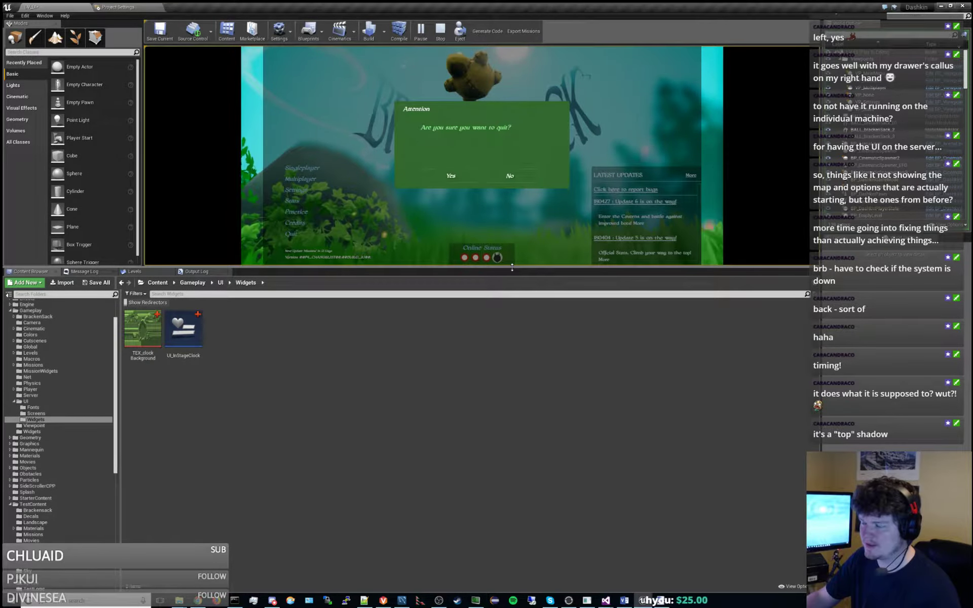
left_click_drag(507, 268, 505, 343)
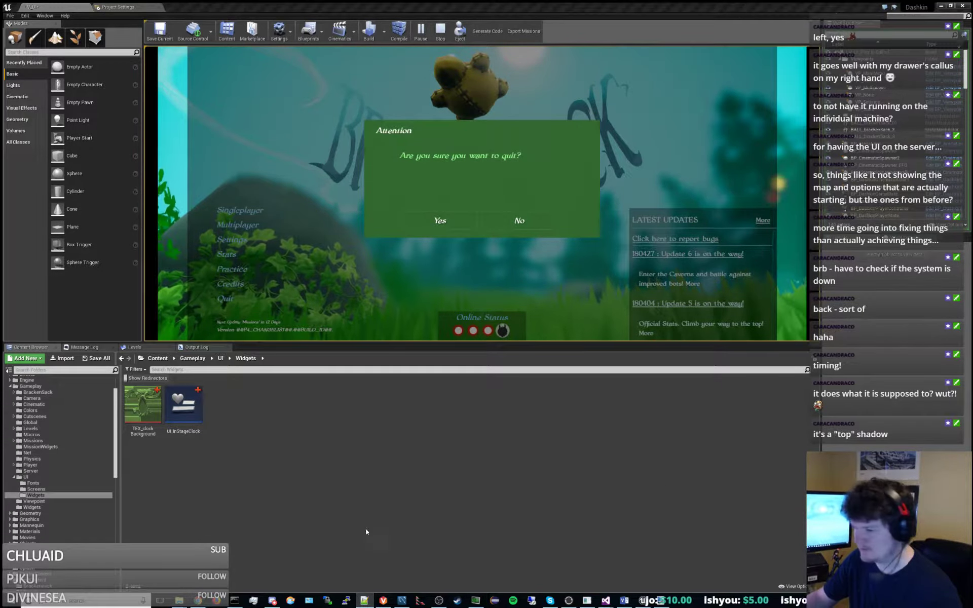
Step: Switch to File Explorer and open globals.js from the project's UI/scripts folder in the text editor
mouse_move(180, 601)
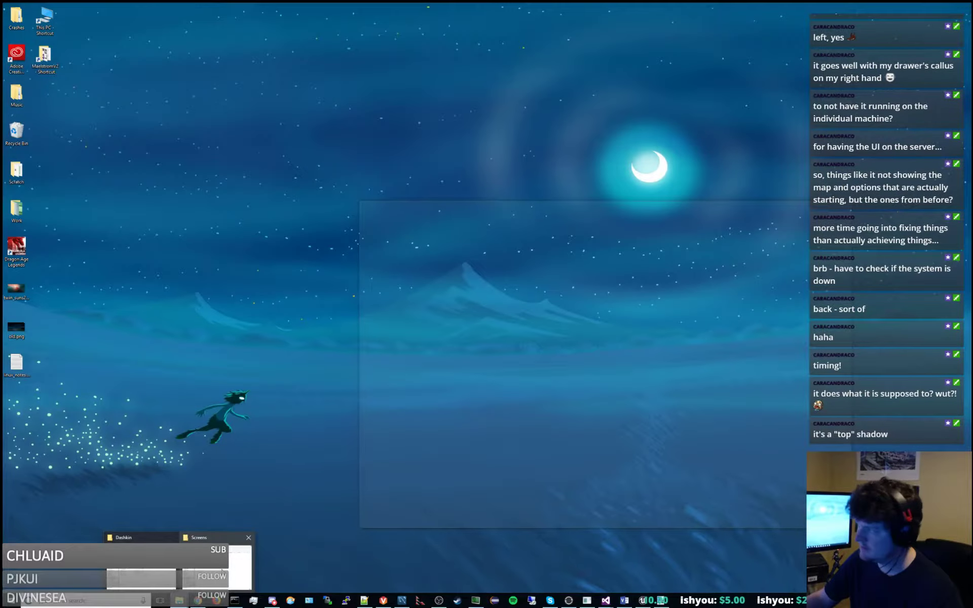
left_click(142, 573)
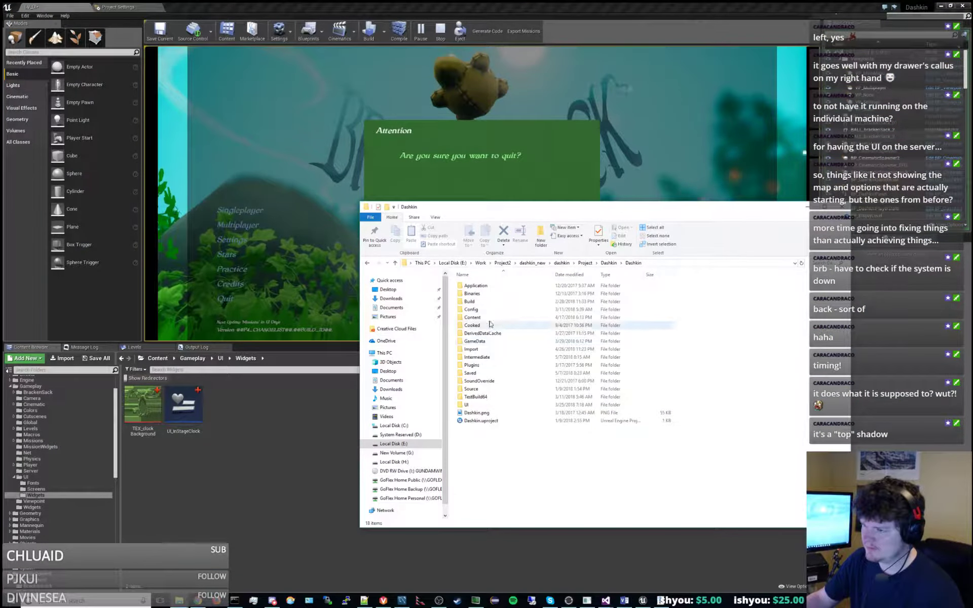
double_click(483, 405)
left_click_drag(481, 362, 506, 282)
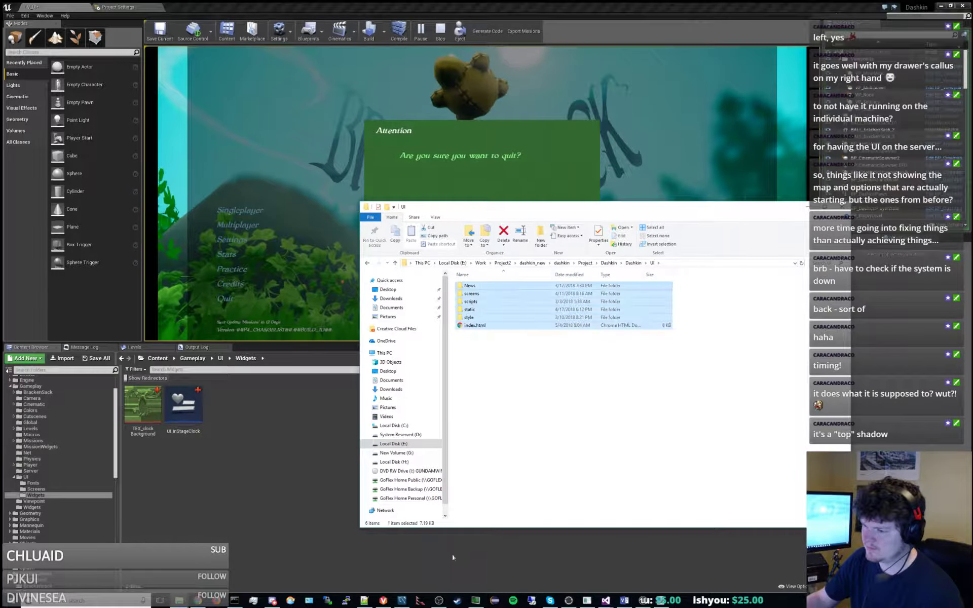
left_click(384, 601)
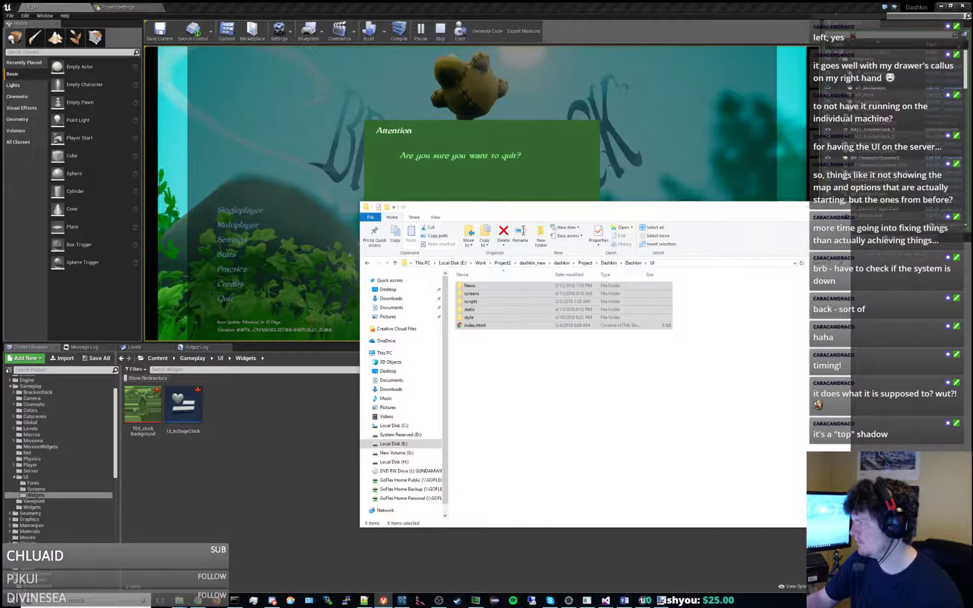
double_click(490, 296)
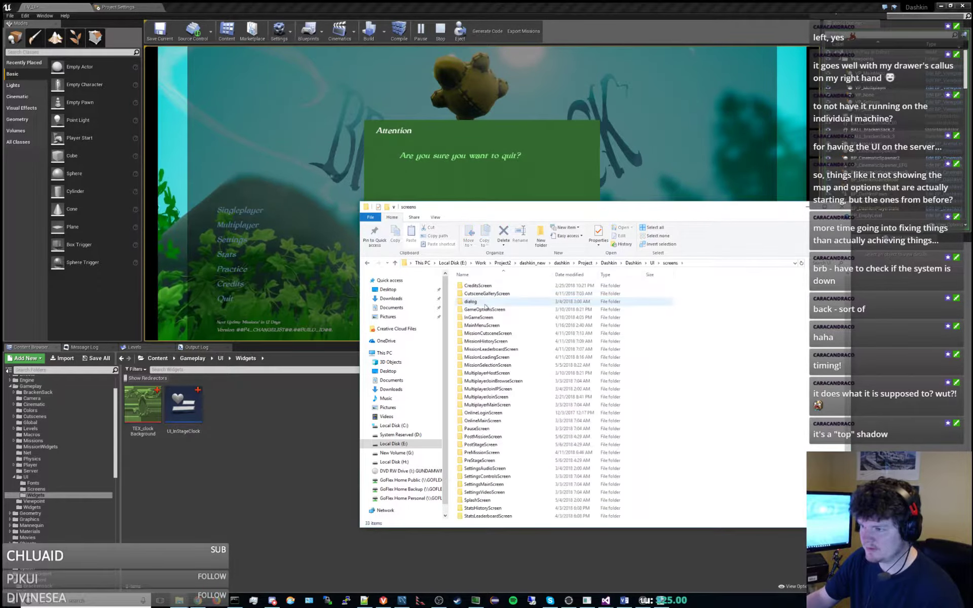
left_click(652, 263)
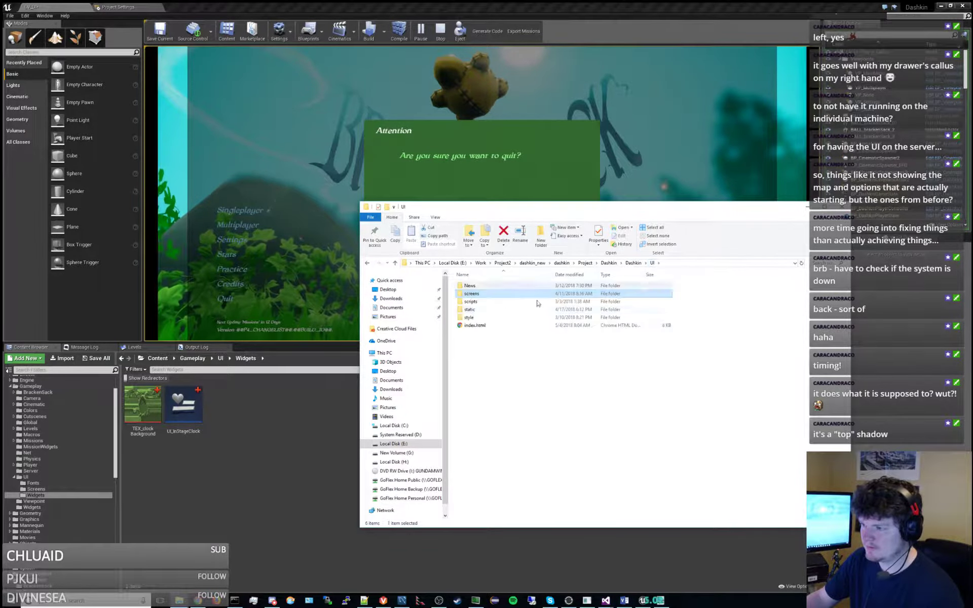
double_click(476, 307)
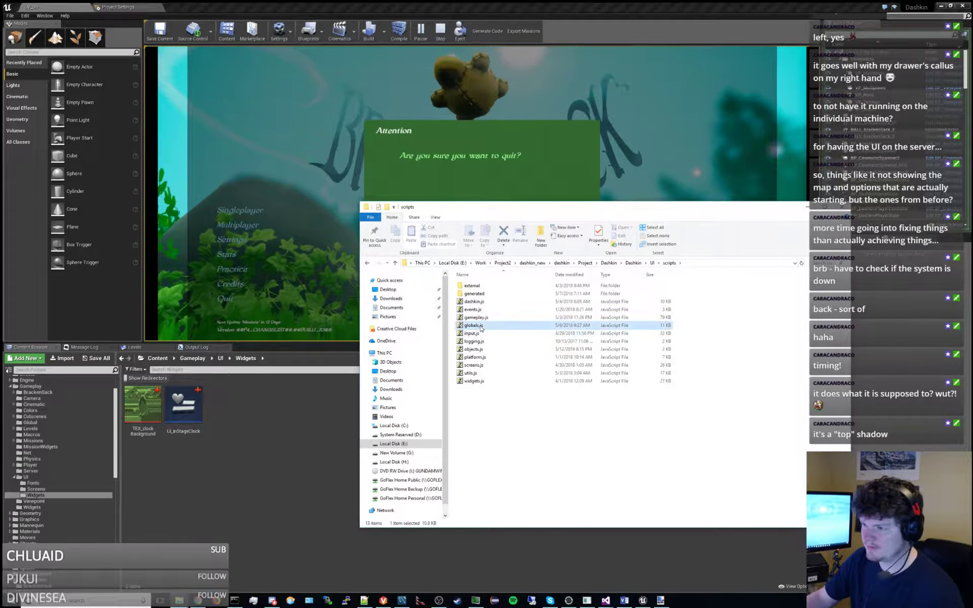
right_click(480, 325)
left_click(514, 403)
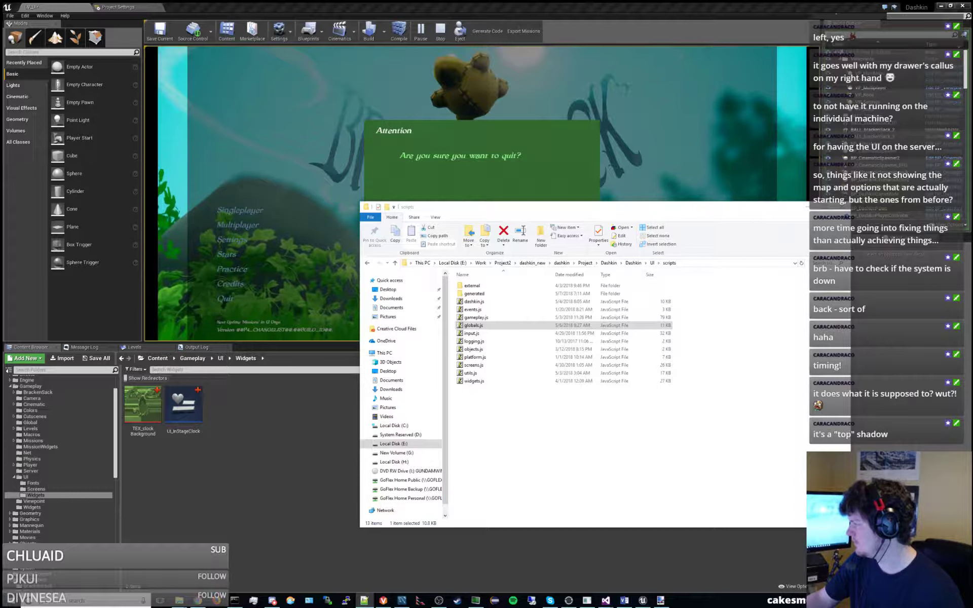
Step: Search globals.js for 2.0
key("ctrl+f")
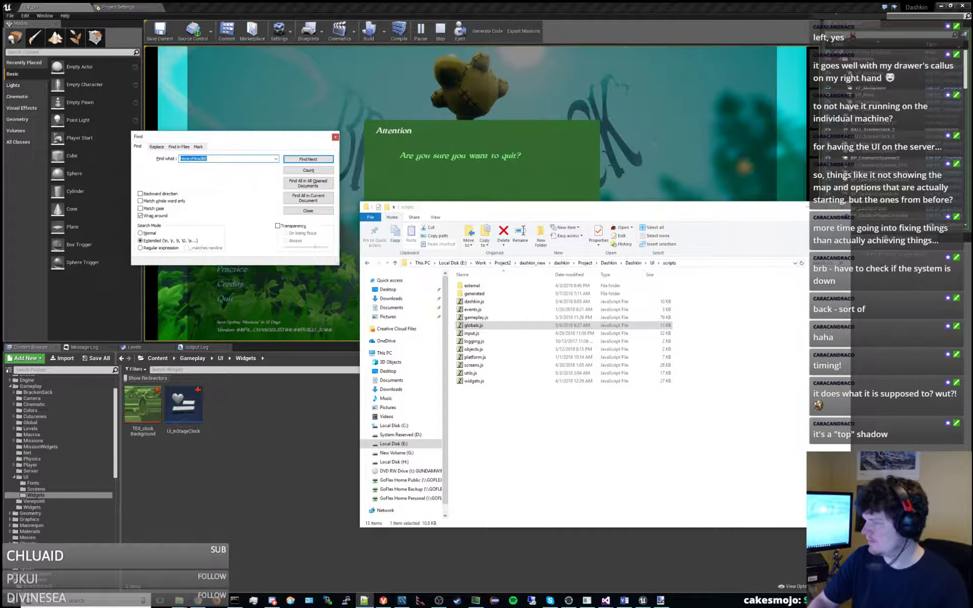
type("2.0")
key("Return")
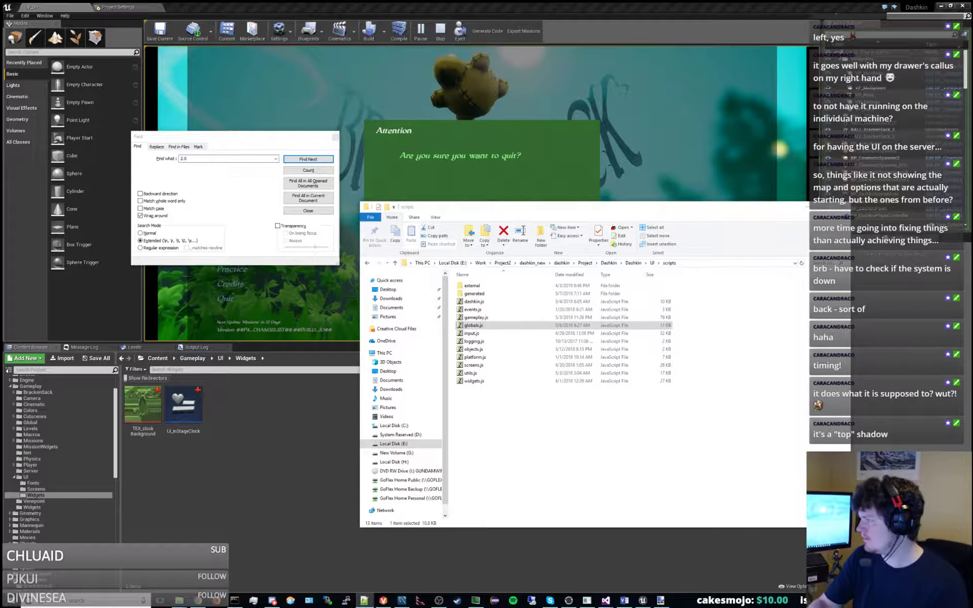
Step: Return to the running game and reload the UI page from its debug tools
left_click(702, 157)
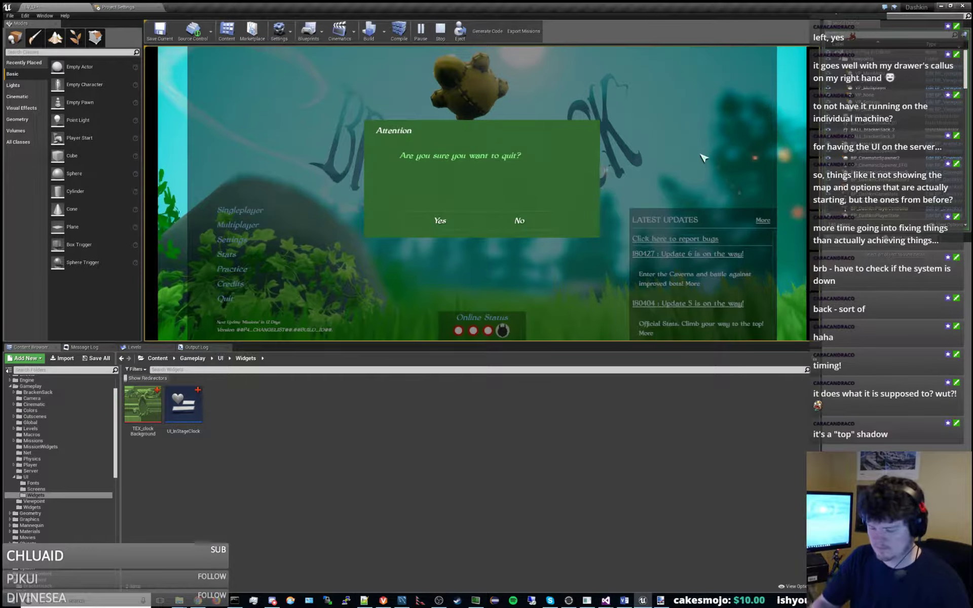
key("F12")
left_click(802, 54)
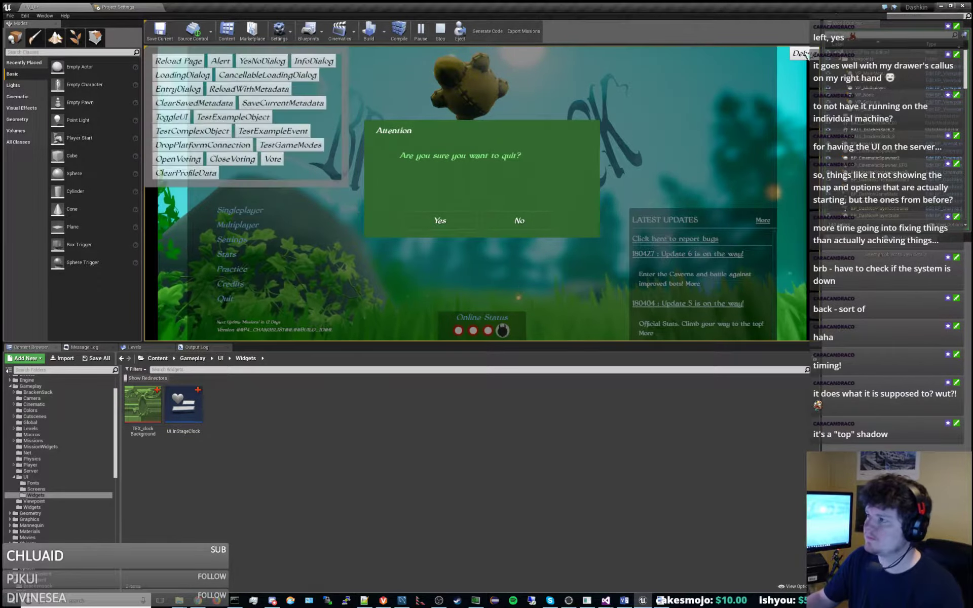
left_click(194, 65)
left_click(393, 269)
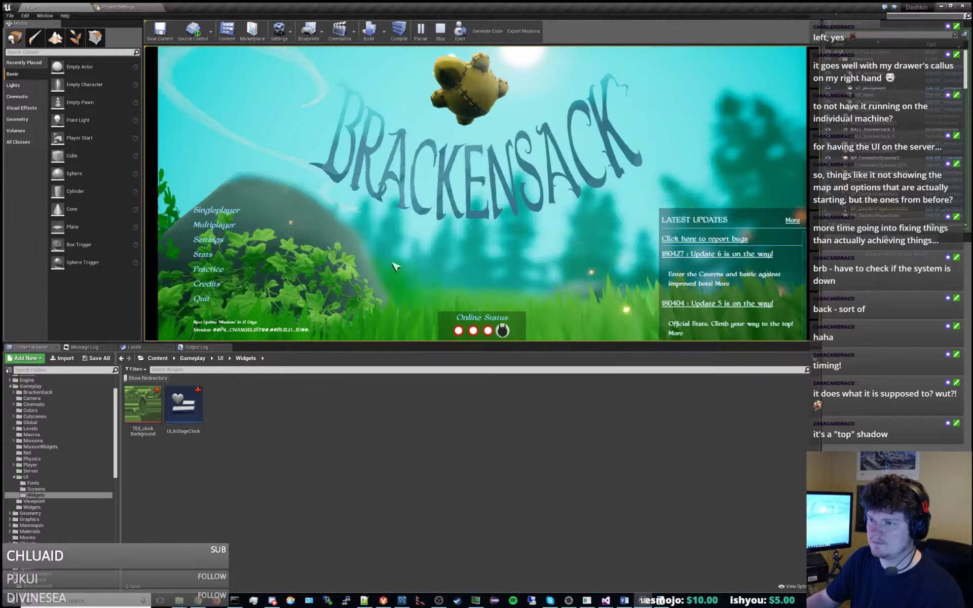
Step: Reopen the quit confirmation dialog and resize the viewport in height and width to check the reloaded UI's scaling
left_click(211, 301)
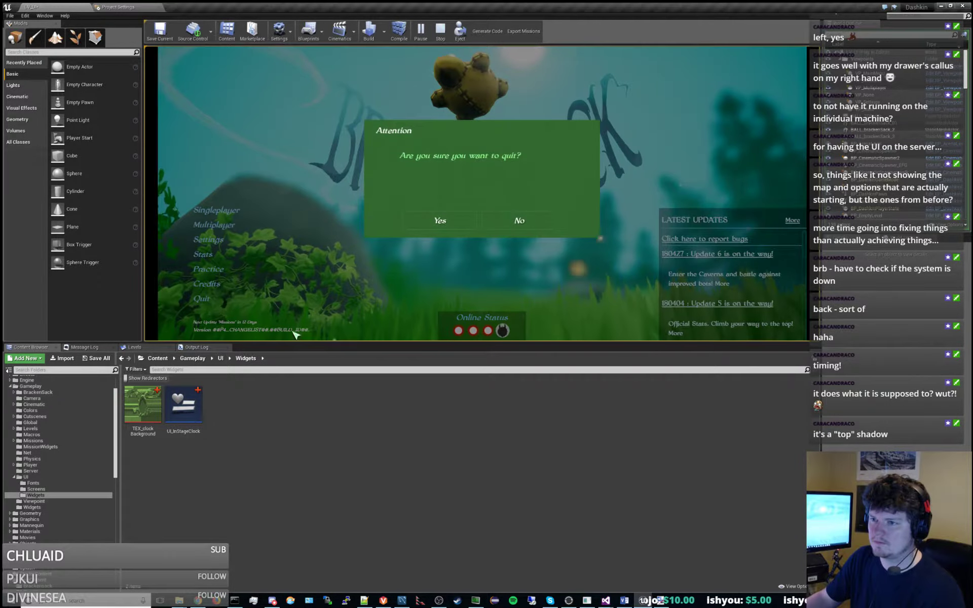
left_click_drag(371, 344, 389, 440)
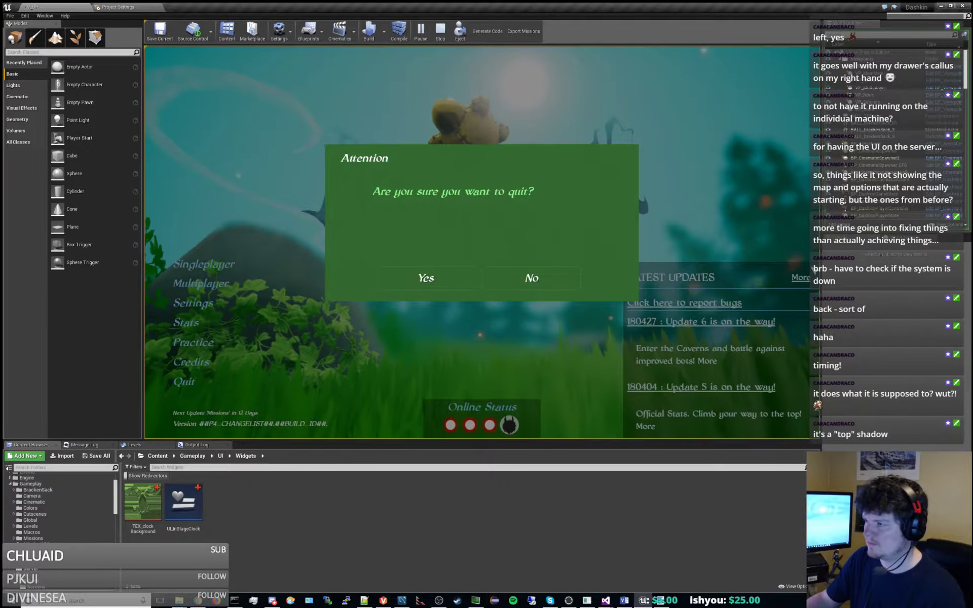
left_click_drag(811, 254, 808, 278)
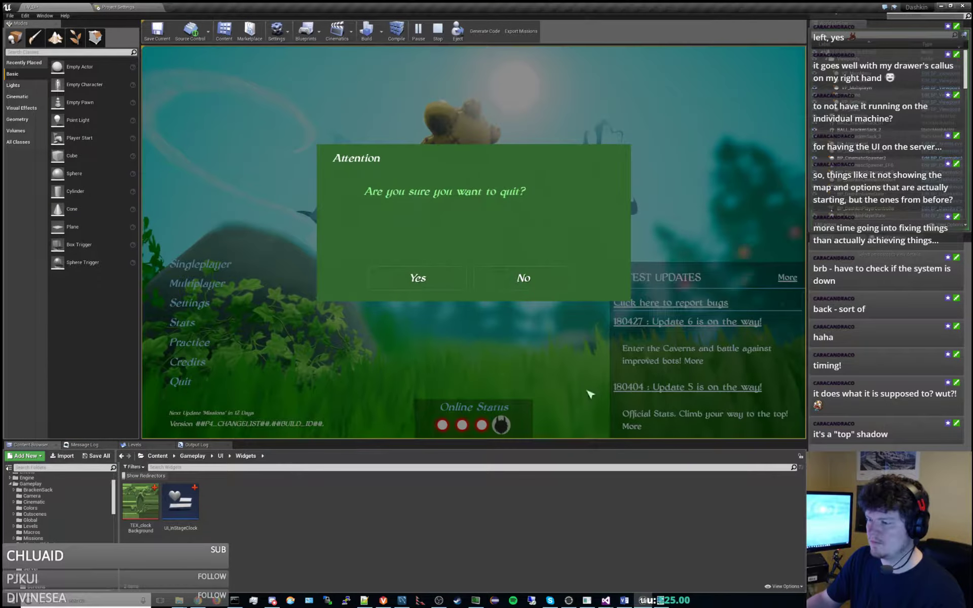
left_click_drag(591, 440, 558, 323)
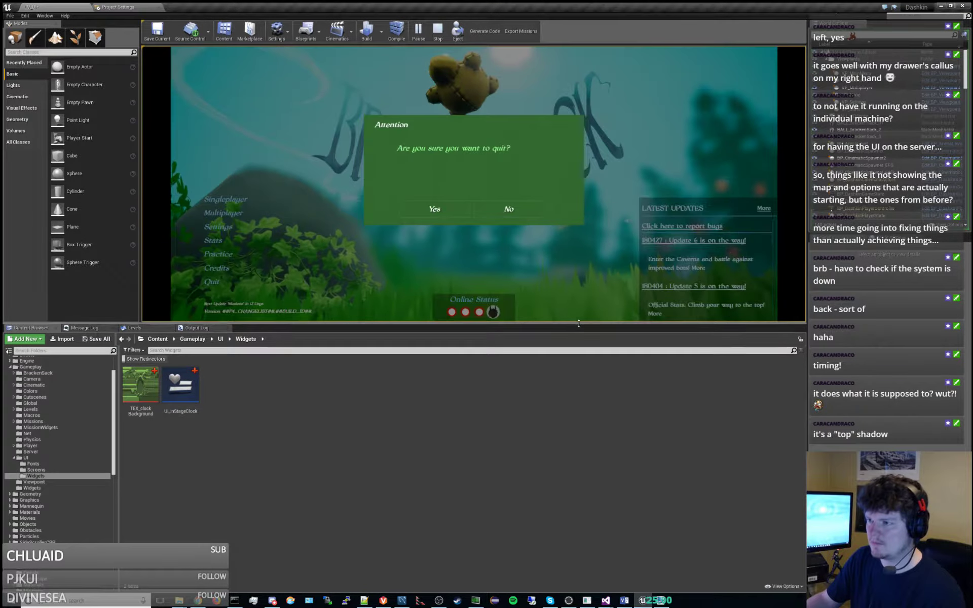
Step: Dismiss the quit confirmation and check UI scaling on the Video and Controls settings screens and on the main menu in a taller viewport
left_click(509, 210)
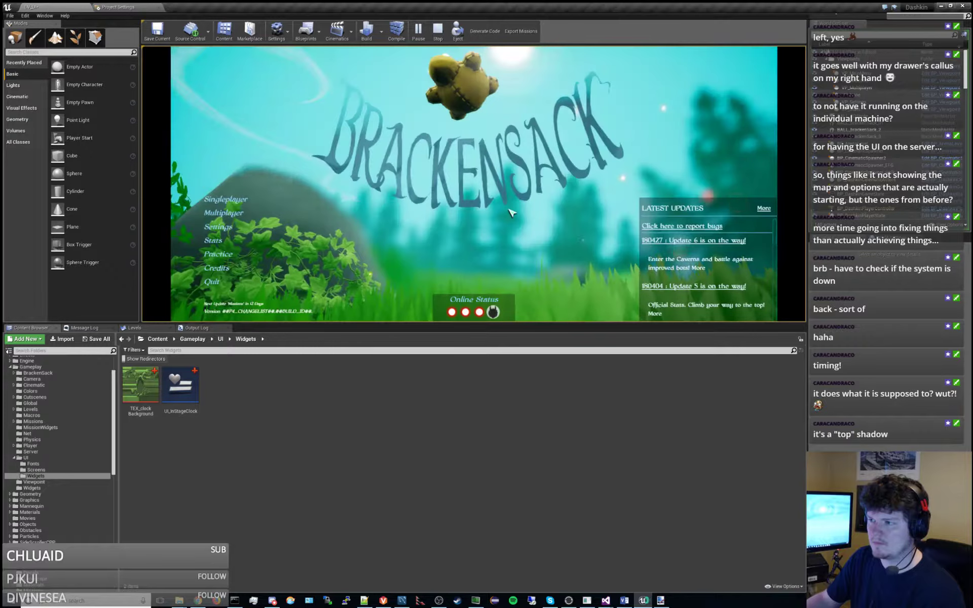
left_click(234, 229)
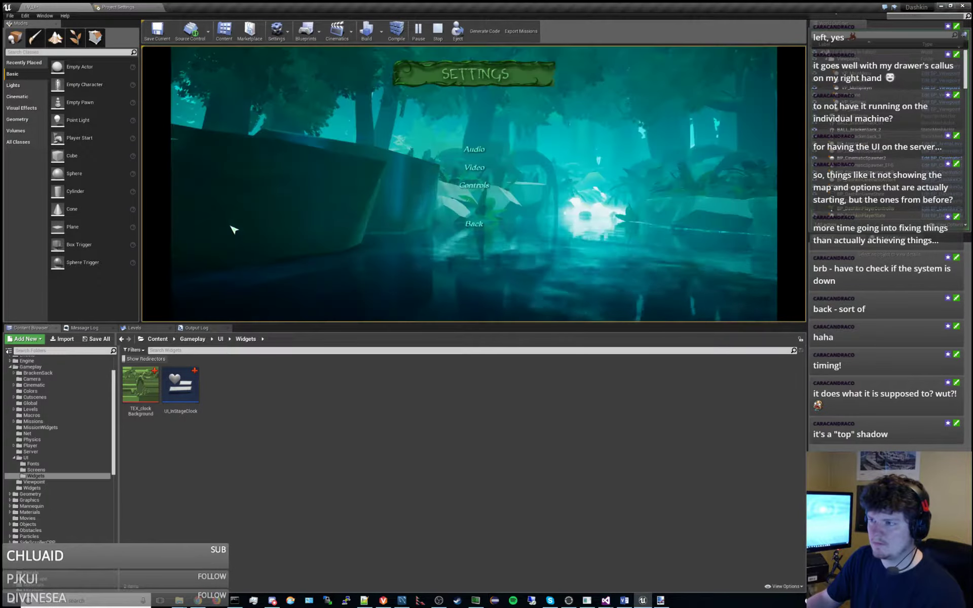
left_click(497, 174)
left_click(552, 281)
left_click(480, 186)
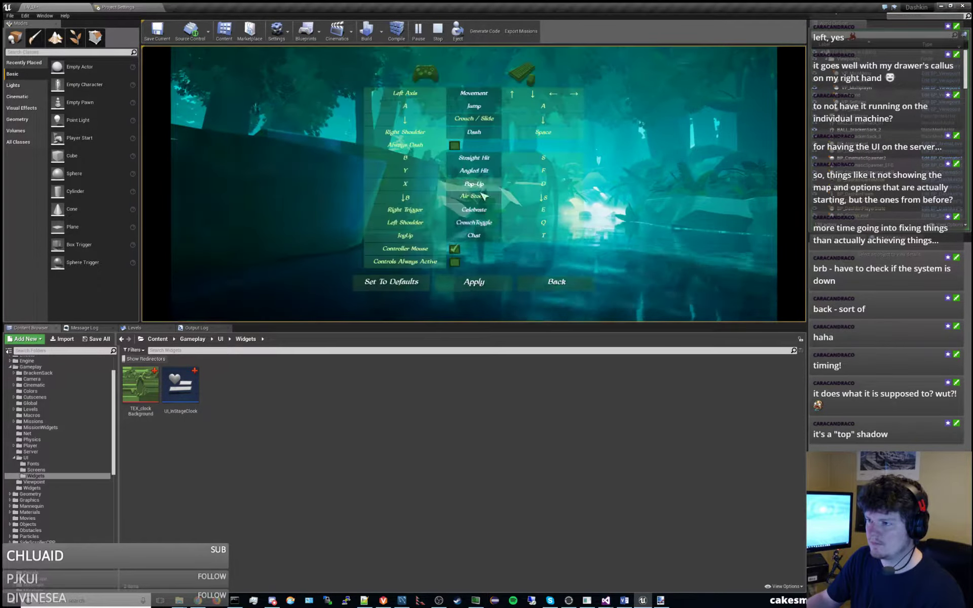
left_click(547, 278)
left_click(483, 225)
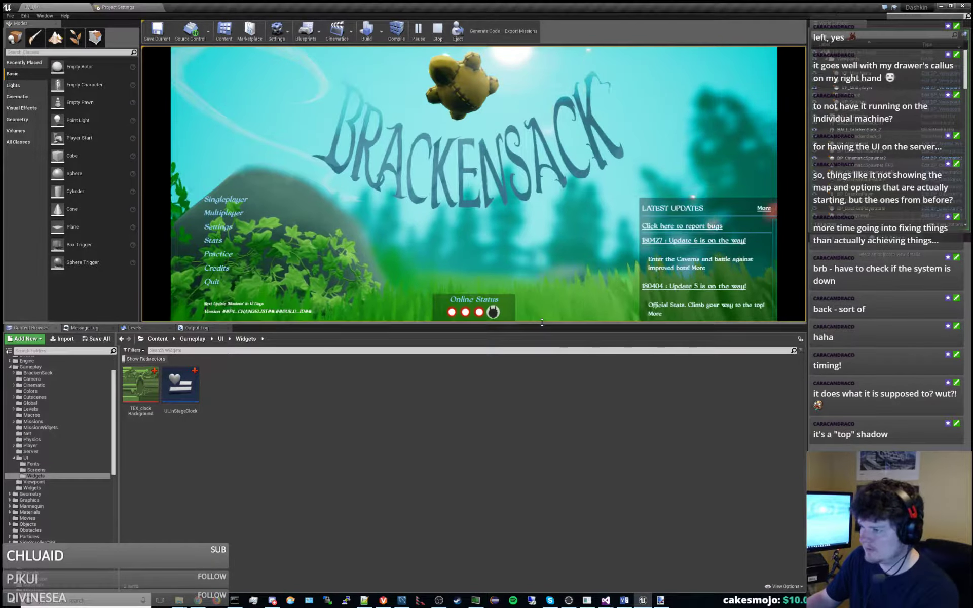
left_click_drag(542, 322, 542, 341)
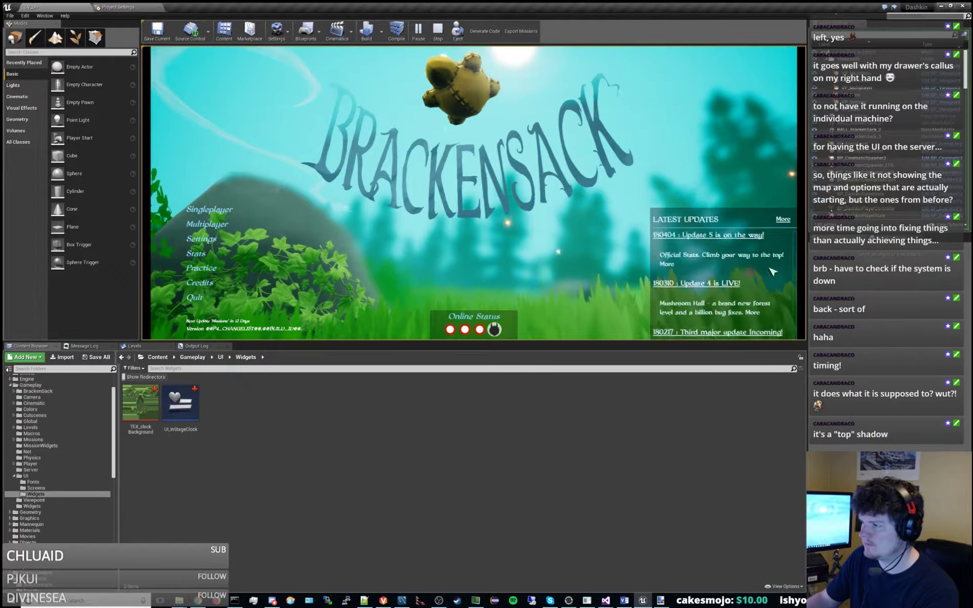
Step: Stop the playtest and close the Unreal editor without saving the LV_UI level
left_click(438, 30)
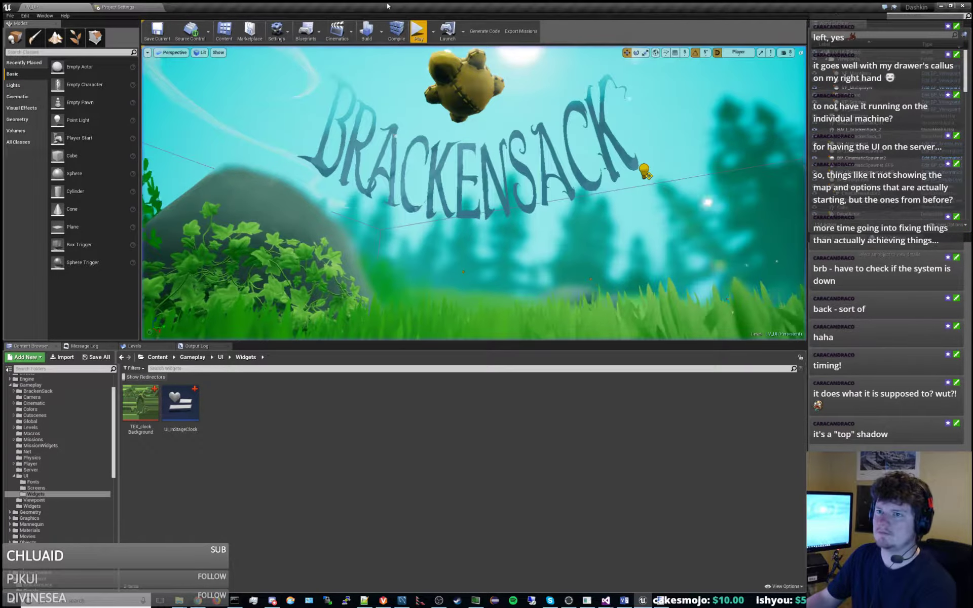
left_click(963, 6)
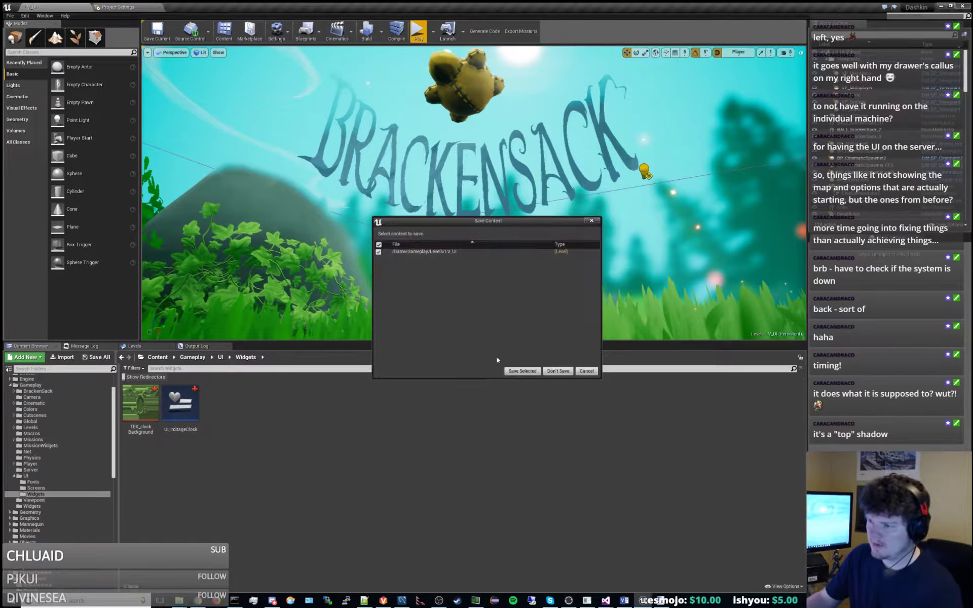
left_click(555, 371)
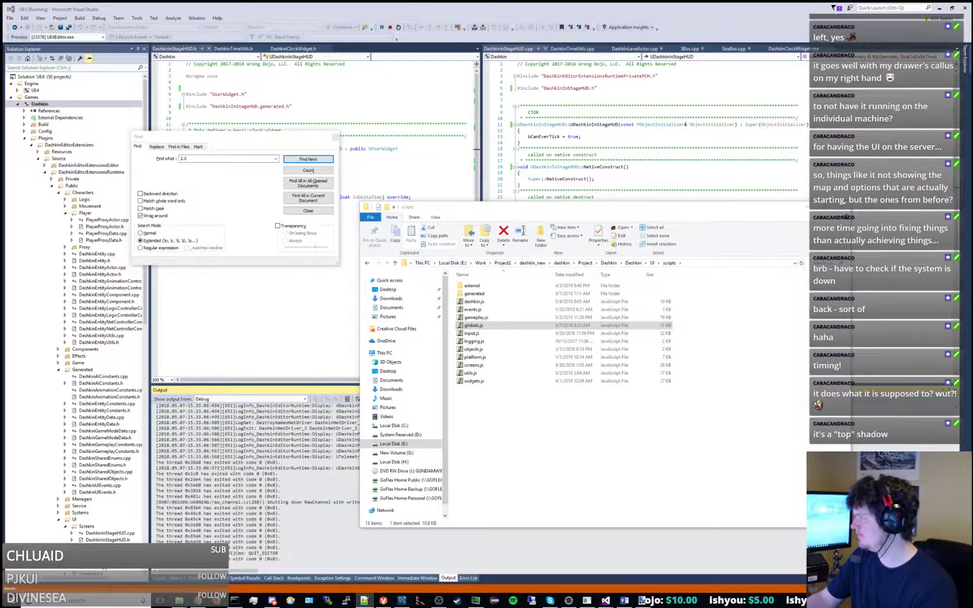
Step: Switch to Perforce P4V, revert the unchanged files in the default pending changelist, and move its window out of the way
left_click(383, 600)
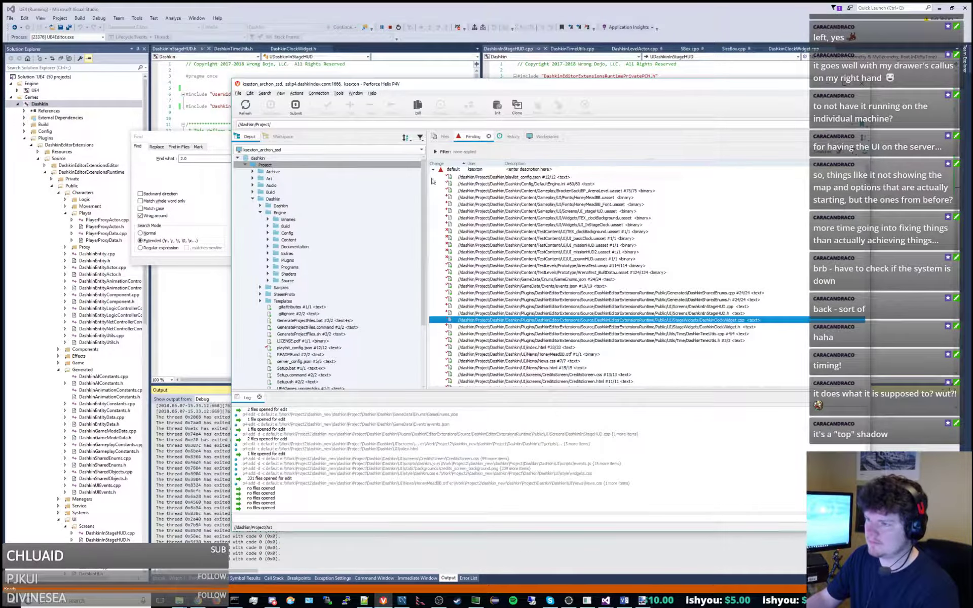
right_click(448, 171)
left_click(462, 190)
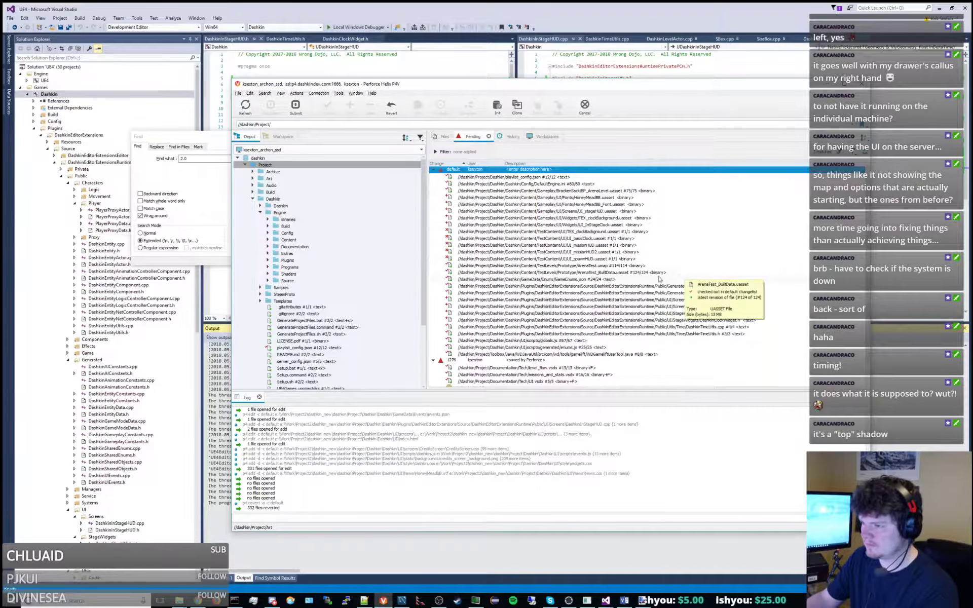
scroll(651, 280, "down", 1)
left_click_drag(488, 86, 972, 81)
Step: Return to Visual Studio, open DashkinEditorExtensionsRuntime.Build.cs from the runtime module, and open its containing folder
left_click(481, 7)
scroll(113, 337, "down", 15)
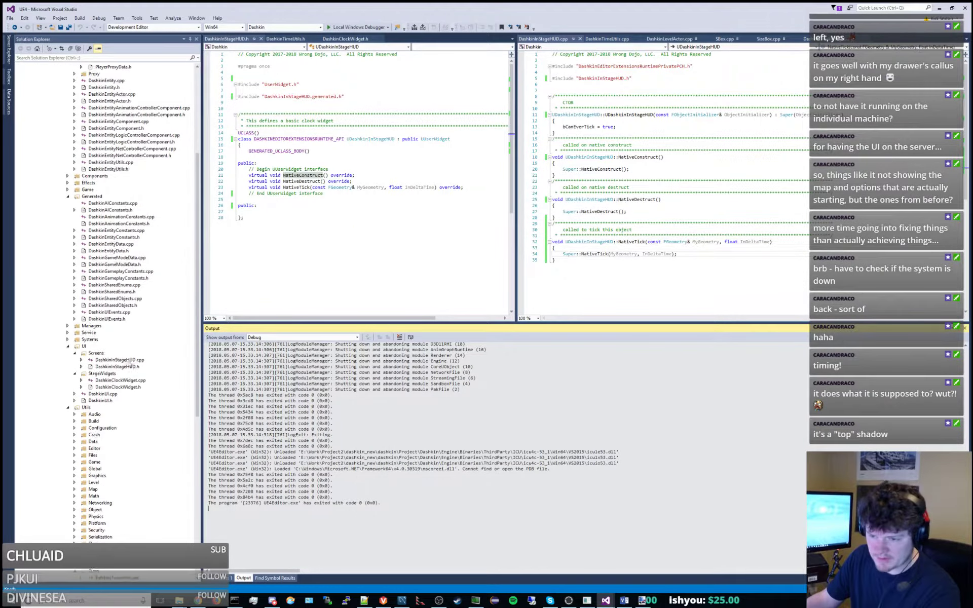
left_click(129, 364)
double_click(128, 401)
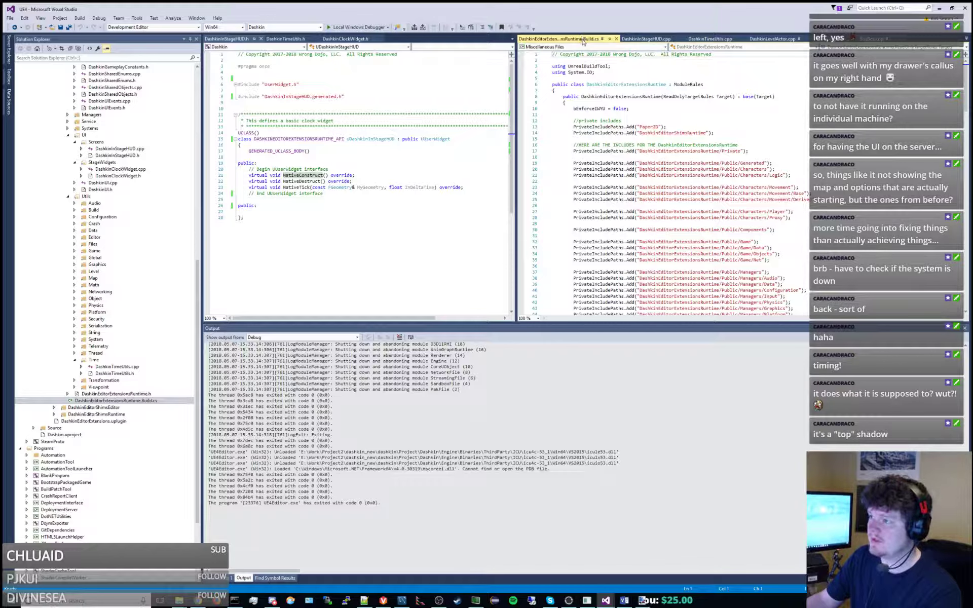
right_click(583, 42)
left_click(627, 88)
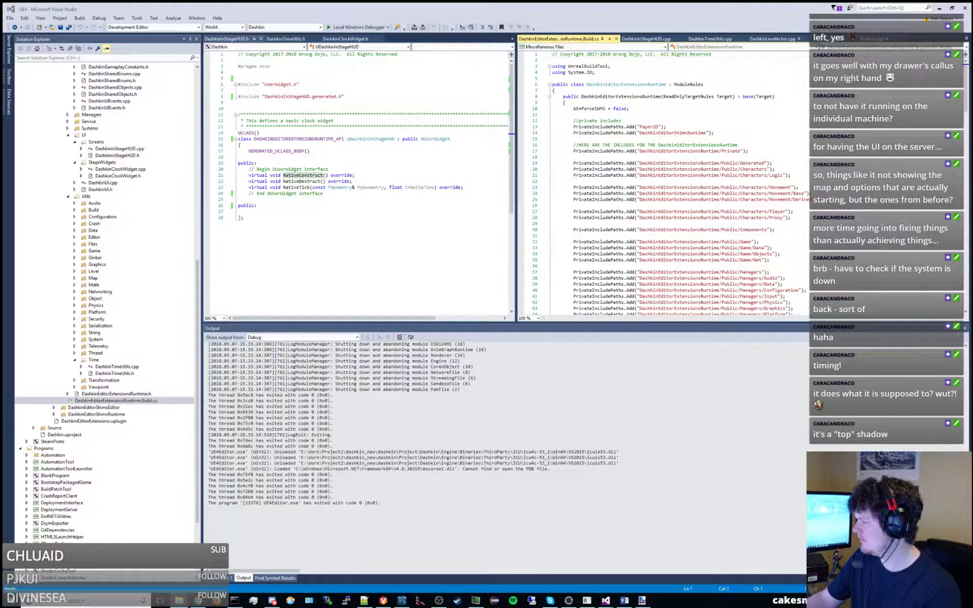
Step: Below the Public/UI entry in Build.cs, add private include paths for DashkinEditorExtensionsRuntime/Public/Screens and DashkinEditorExtensionsRuntime/Public/Widgets, and save the file
left_click(609, 223)
scroll(622, 227, "down", 17)
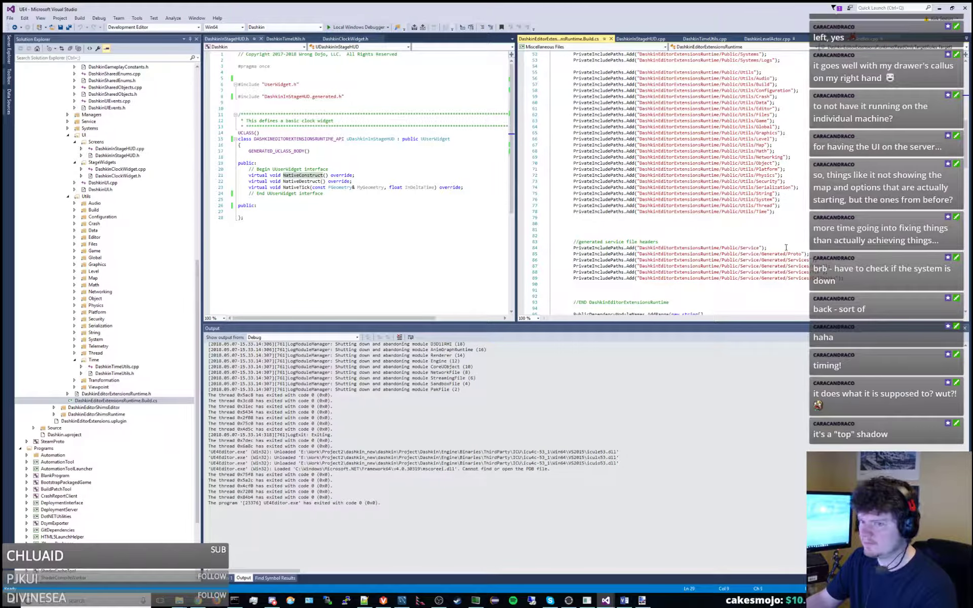
scroll(118, 220, "up", 3)
scroll(772, 235, "up", 5)
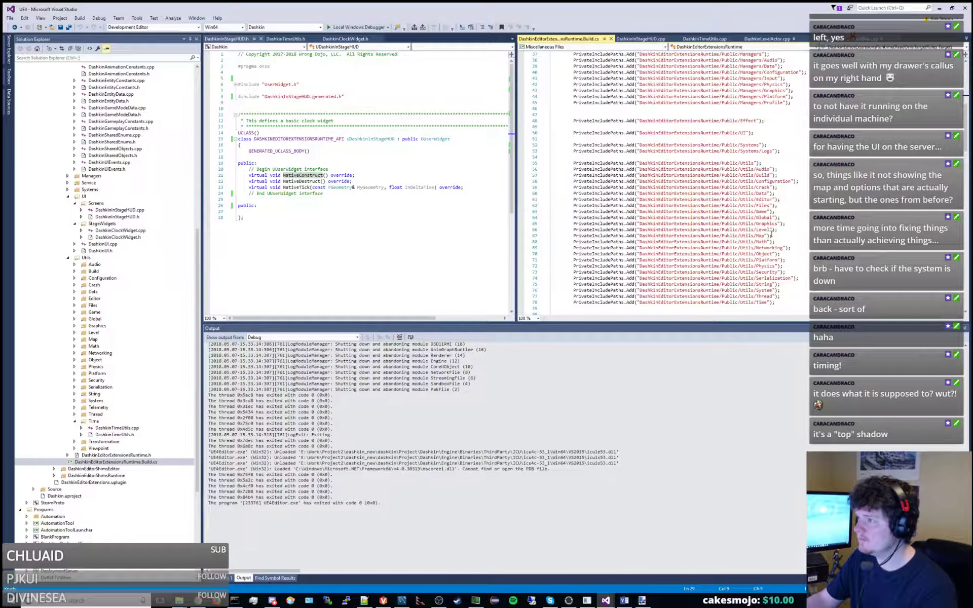
left_click(757, 132)
key("shift+Up")
key("ctrl+c")
key("ctrl+v")
key("ctrl+v")
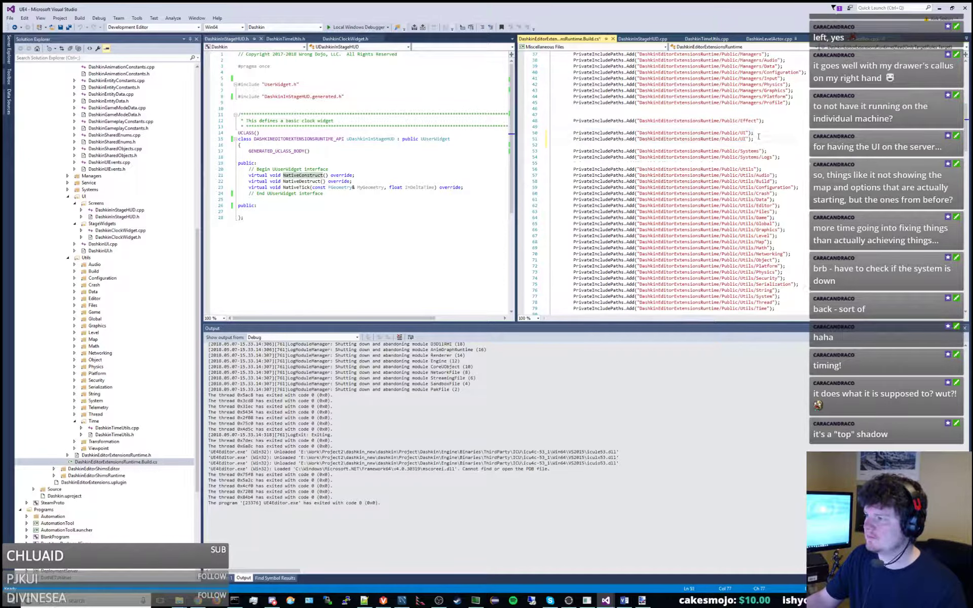
key("ctrl+v")
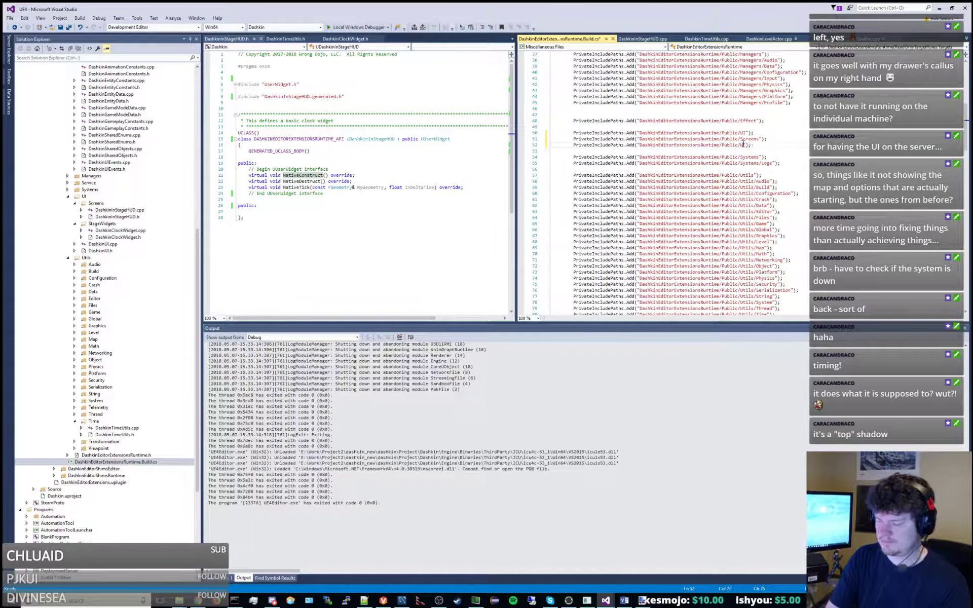
type("s")
key("ctrl+s")
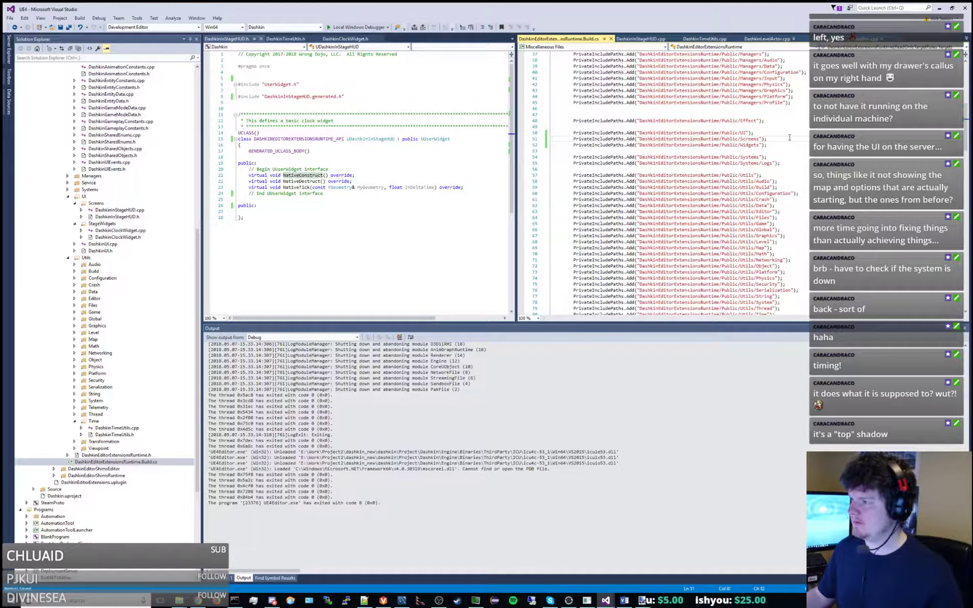
Step: Build the Dashkin project
left_click_drag(197, 311, 197, 151)
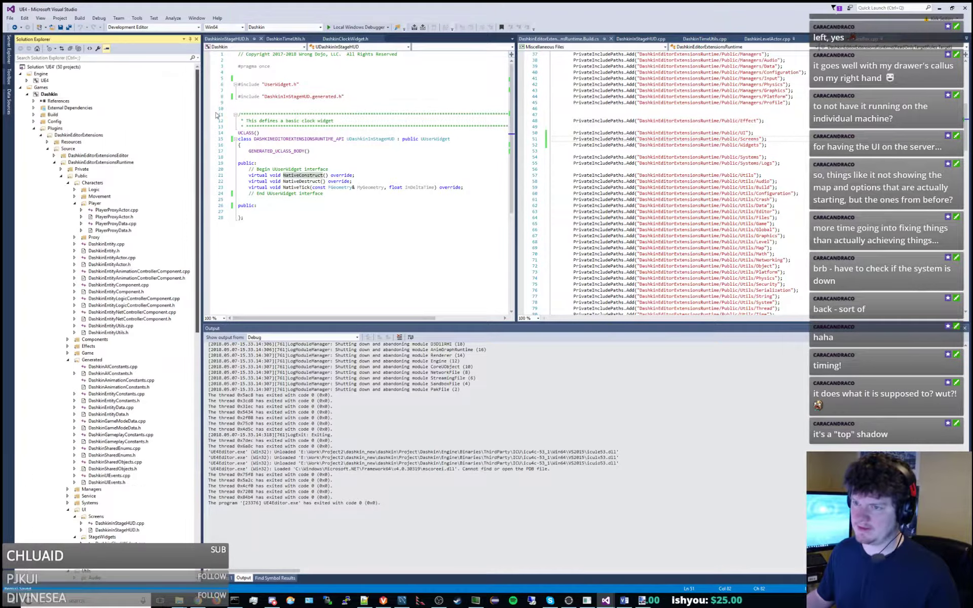
left_click(79, 18)
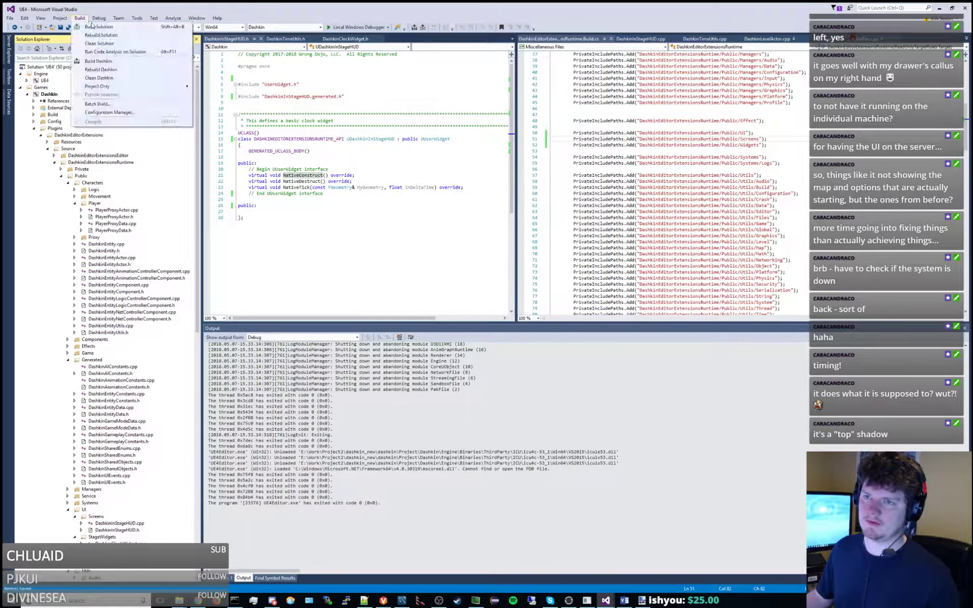
left_click(110, 54)
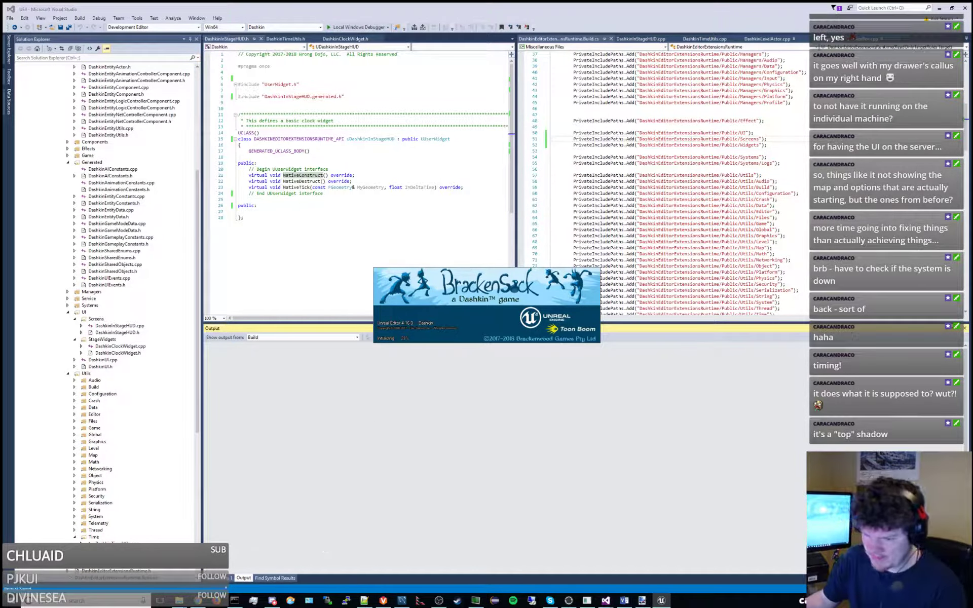
Step: Switch to the scripts window in File Explorer and browse to the project's TestBuild64/WindowsNoEditor/Dashkin folder
mouse_move(178, 601)
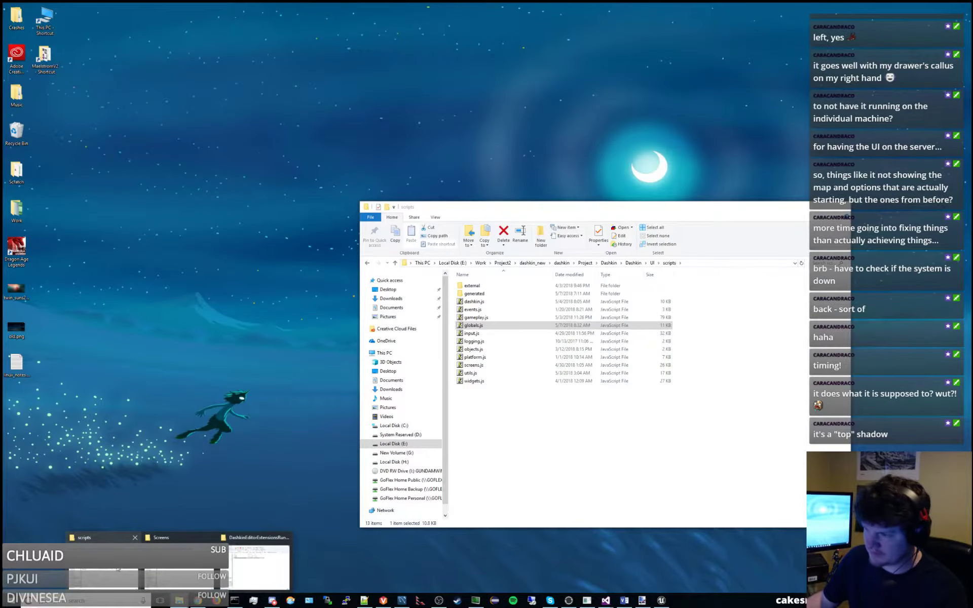
left_click(118, 569)
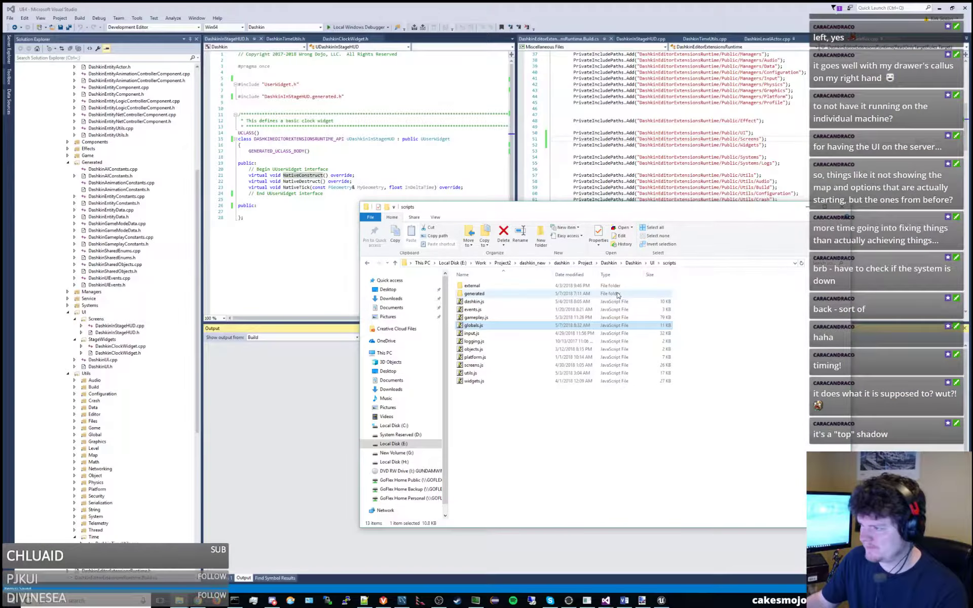
key("alt+Up")
key("alt+Up")
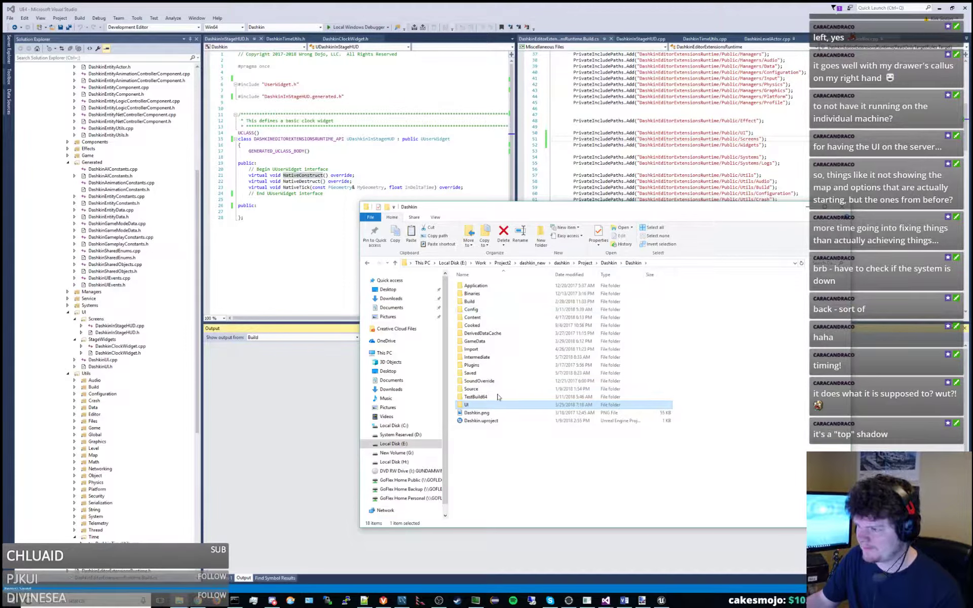
double_click(494, 398)
double_click(482, 287)
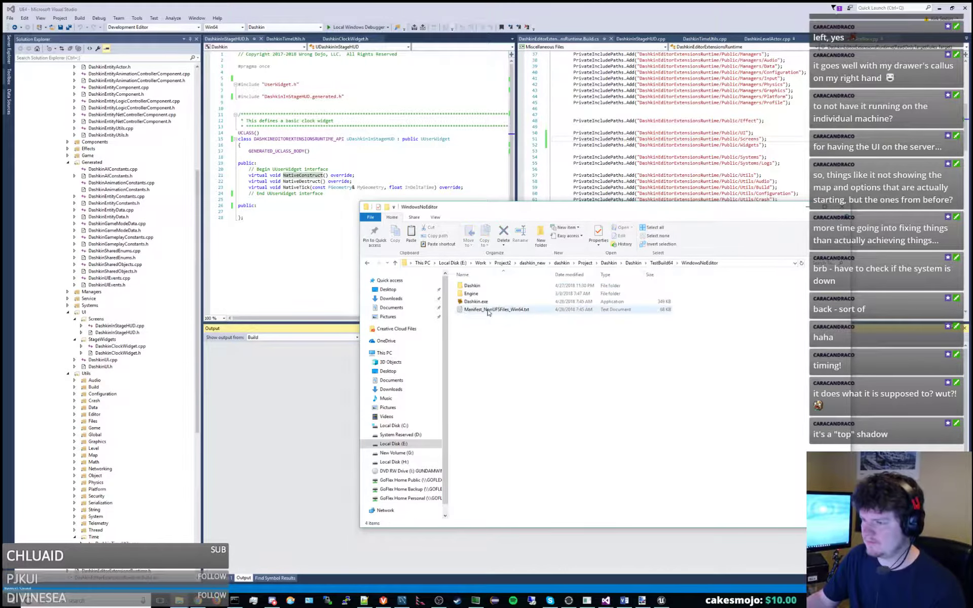
double_click(481, 287)
Step: Delete the Missions and UI folders from the test build's Dashkin folder and paste the copied content in their place
left_click(482, 310)
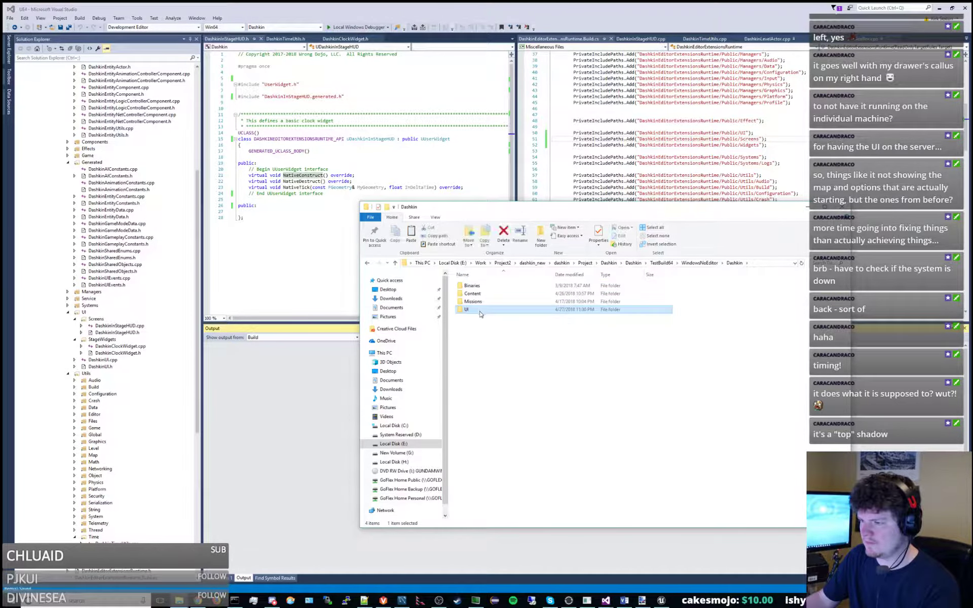
left_click(479, 302, "shift")
key("Delete")
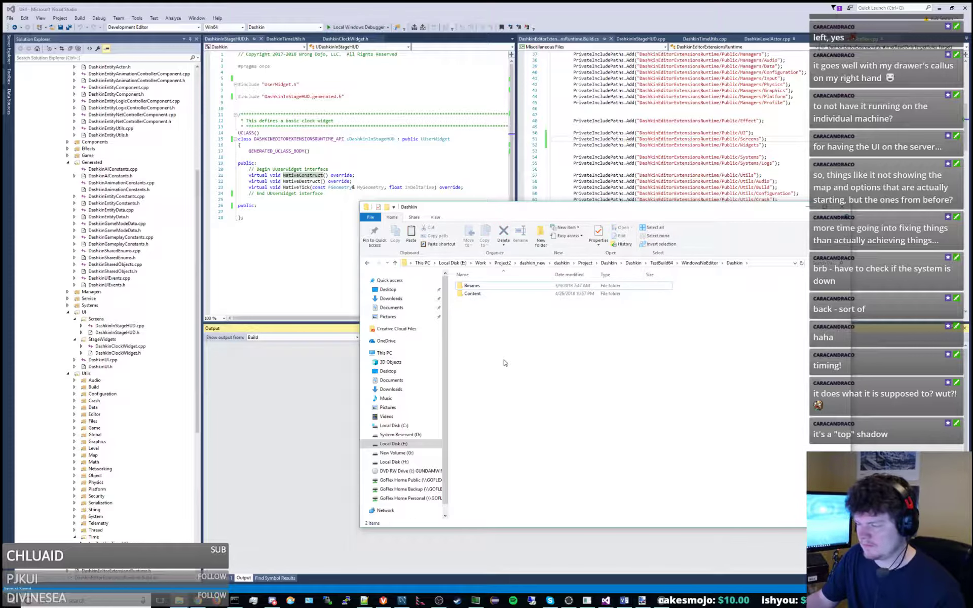
key("ctrl+v")
left_click(842, 207)
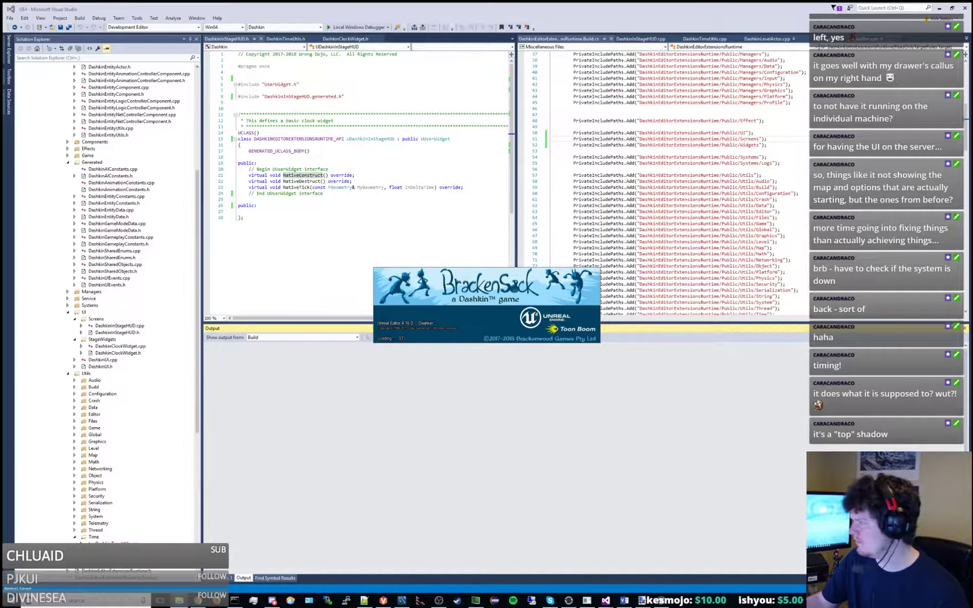